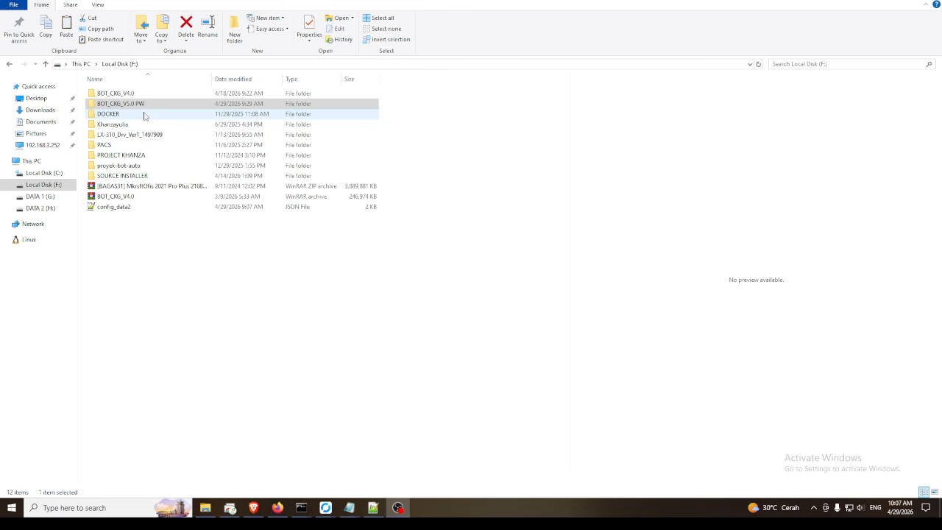
- Open the BOT_CKG_V5.0 PW folder and launch the Dashboard_Launcher dewasa lansia apras application
click(124, 107)
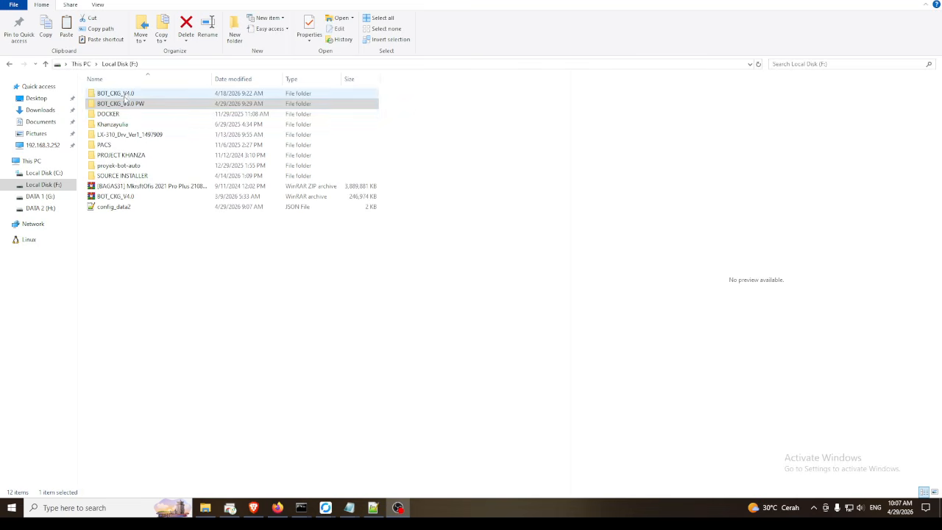
double_click(139, 107)
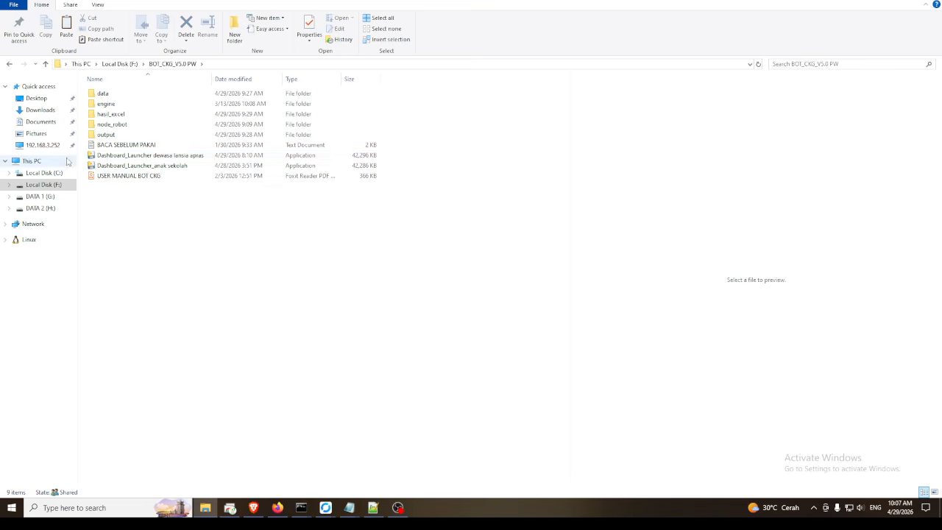
double_click(171, 156)
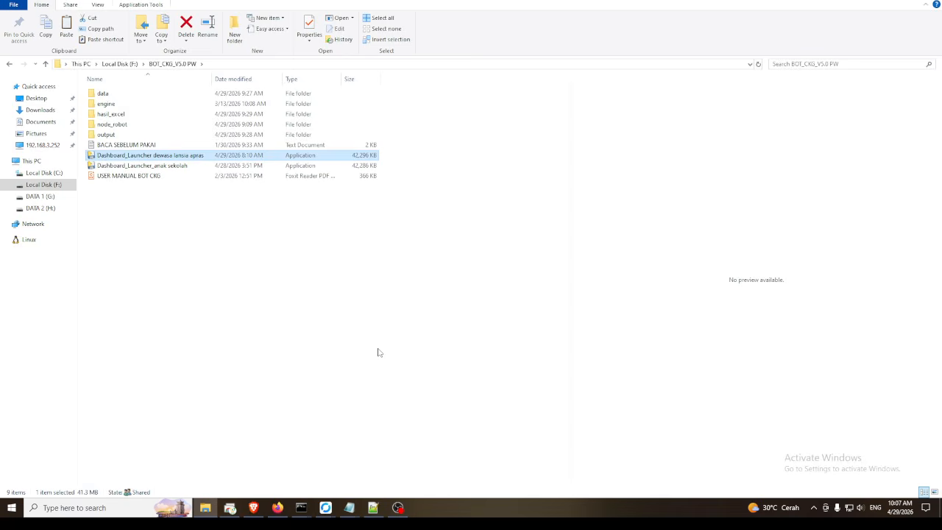
click(571, 94)
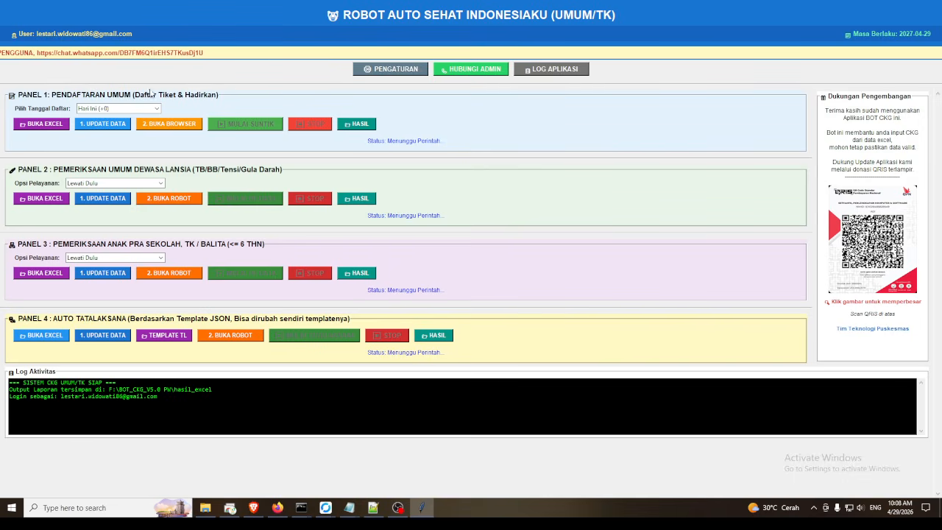
- Open the Excel workbook for Panel 1 (Pendaftaran Umum) and dismiss the Office activation notice
click(44, 124)
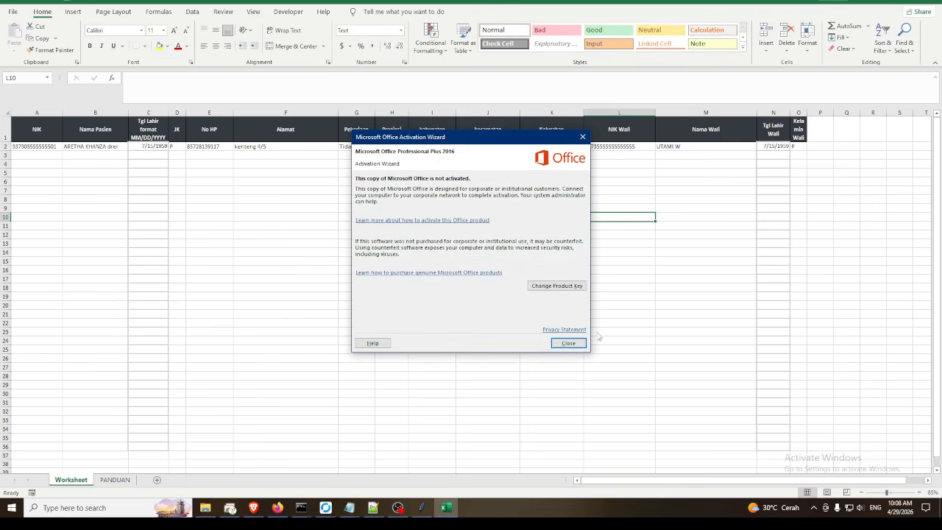
click(569, 343)
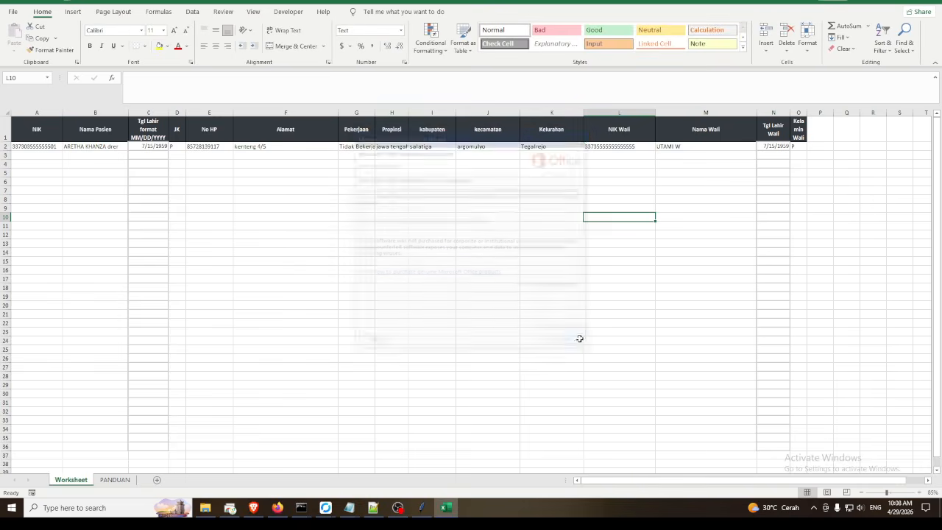
- Examine the patient's NIK and name cells and the birth date and JK formulas in row 2
click(23, 147)
click(88, 146)
click(45, 145)
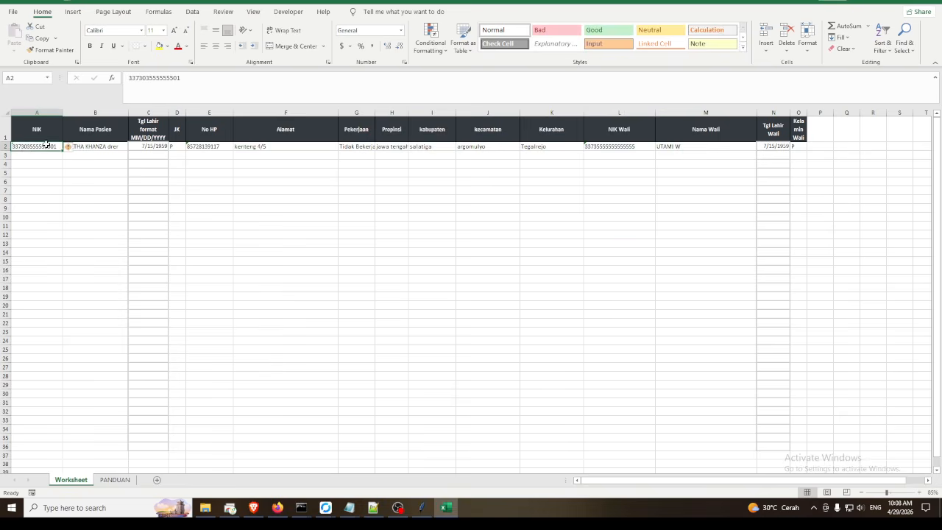
click(99, 146)
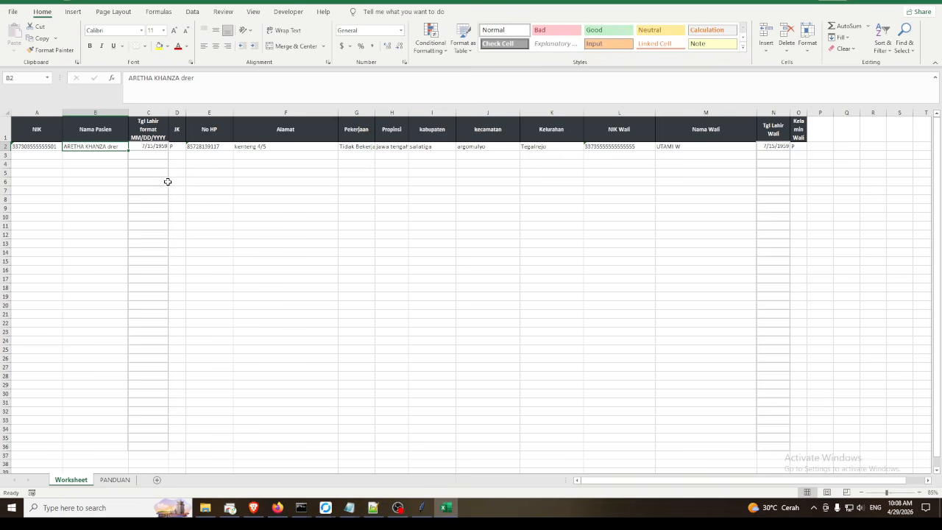
click(146, 148)
click(180, 146)
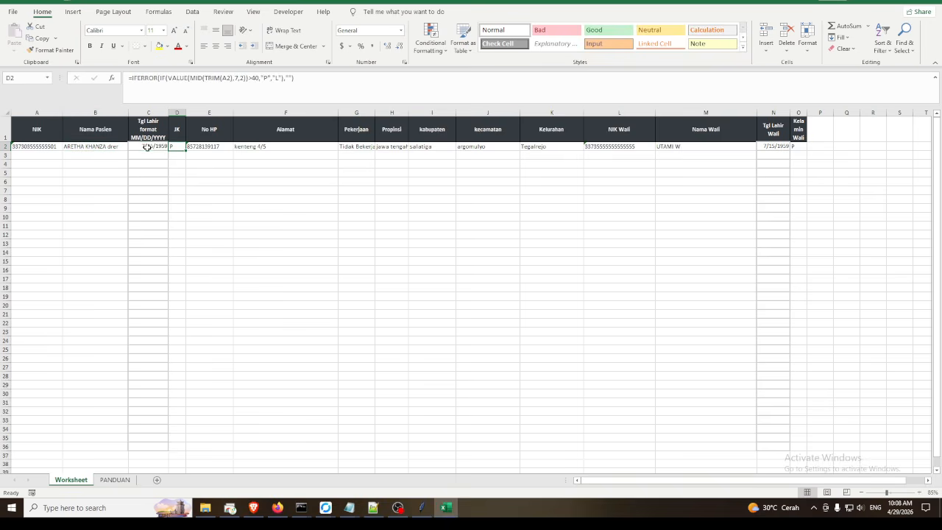
click(147, 147)
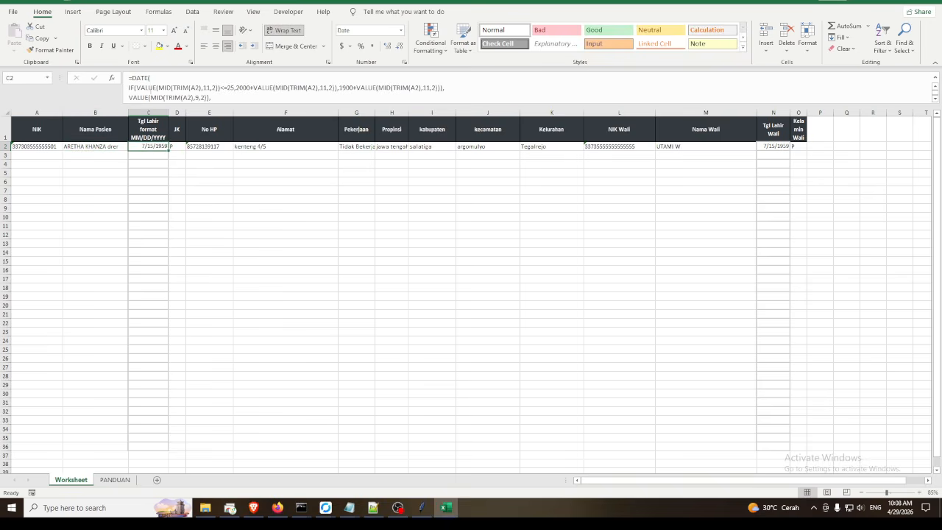
click(172, 147)
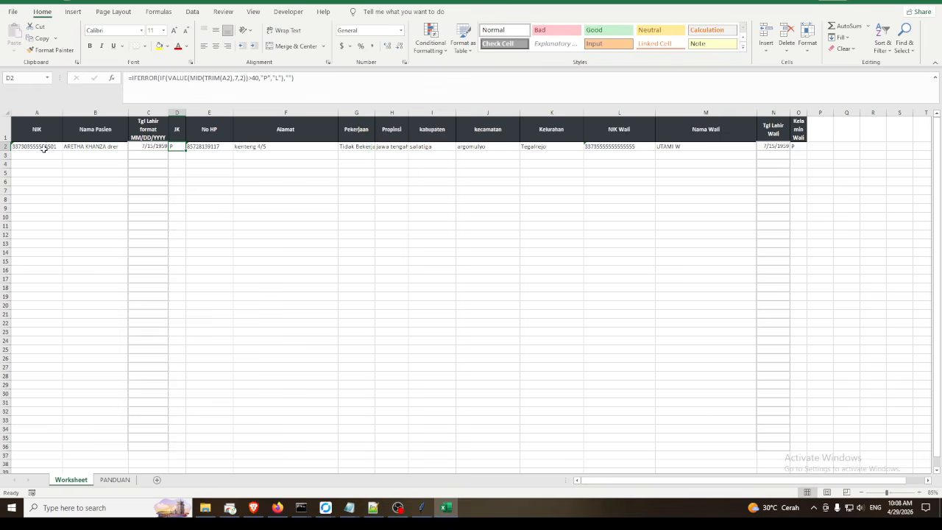
click(43, 147)
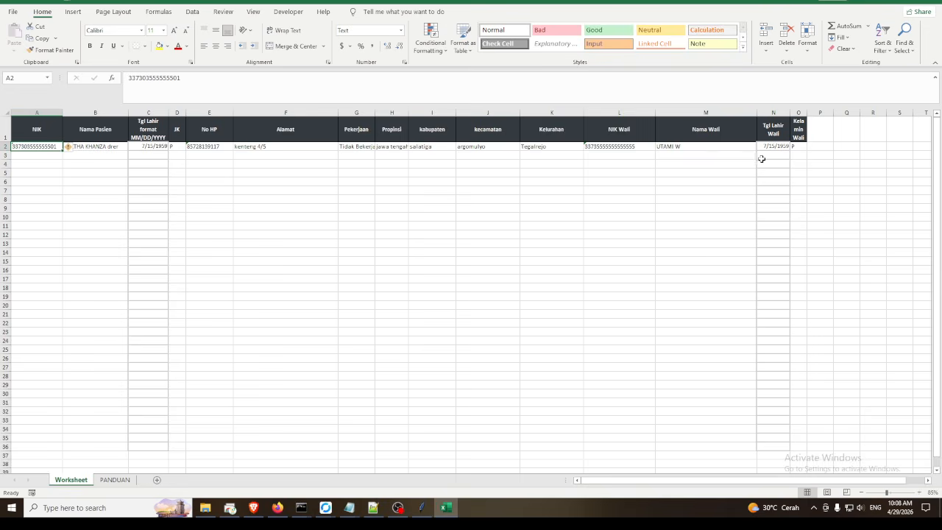
- Examine the NIK Wali cell and the formulas for the guardian's birth date and gender in row 2
click(618, 146)
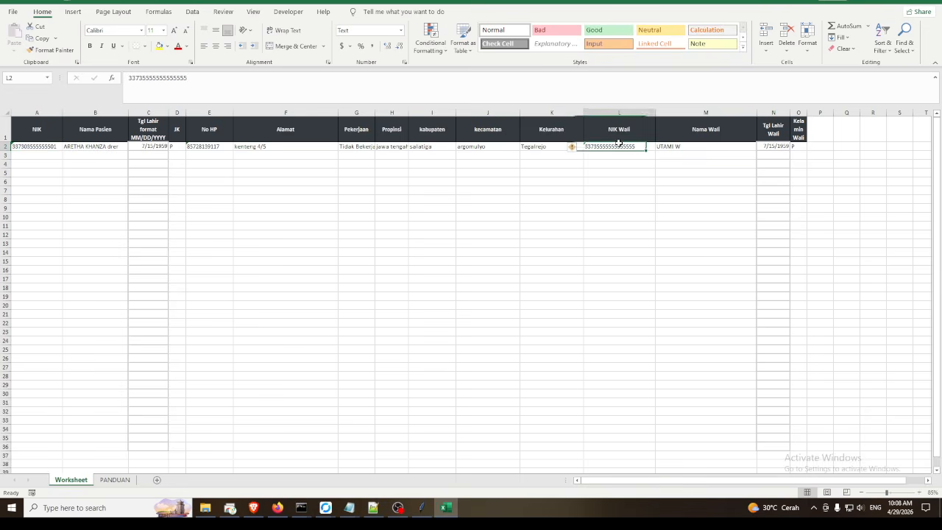
click(778, 146)
click(796, 147)
click(770, 146)
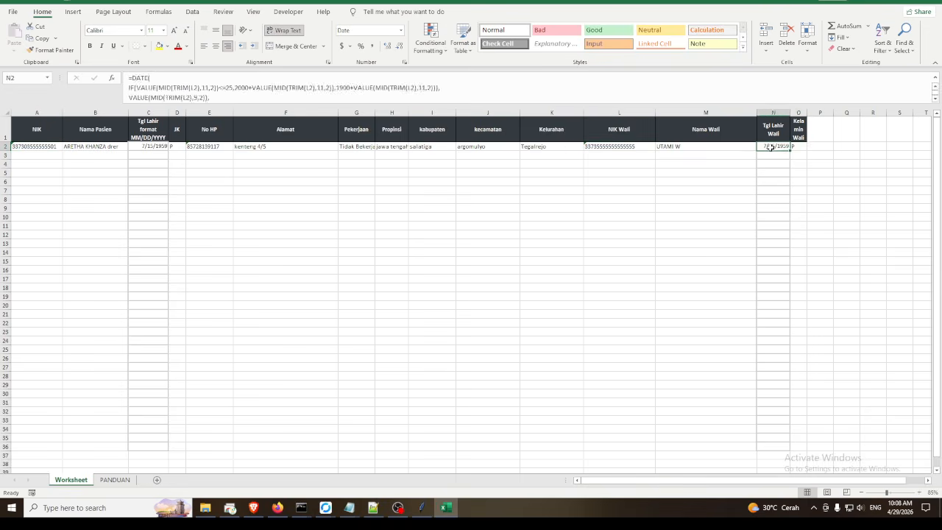
click(795, 147)
click(773, 147)
click(800, 147)
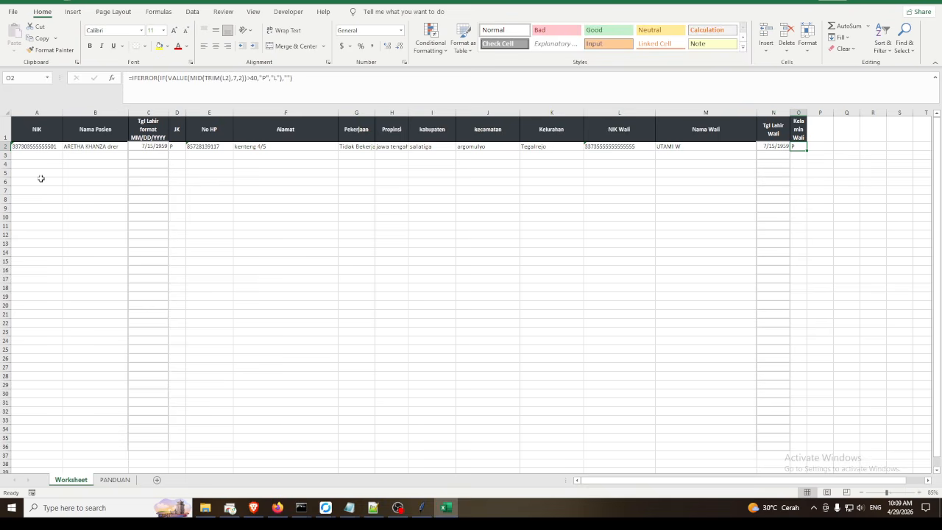
drag(34, 157, 95, 457)
drag(145, 156, 715, 312)
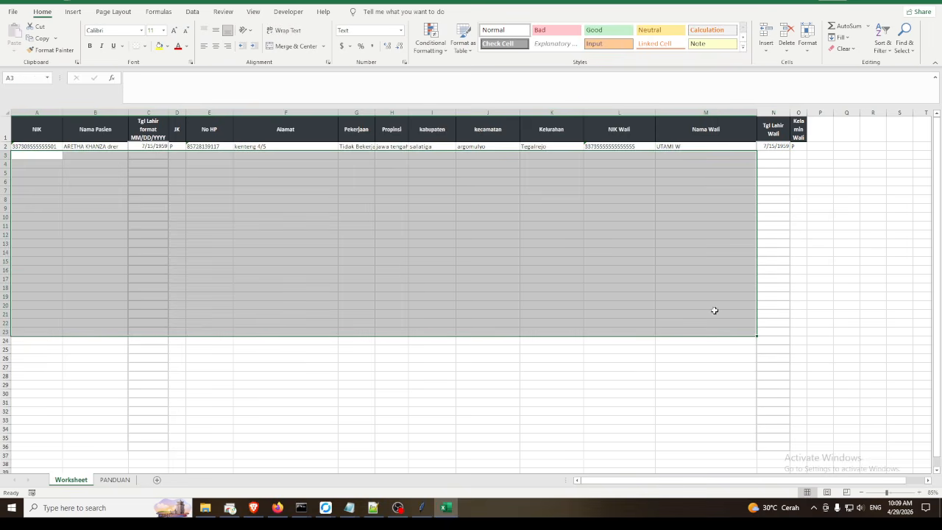
click(715, 311)
drag(55, 157, 450, 394)
- Fill the birth date and JK formulas from C2:D2 down to row 34, and clear the filled copies below row 2
click(151, 146)
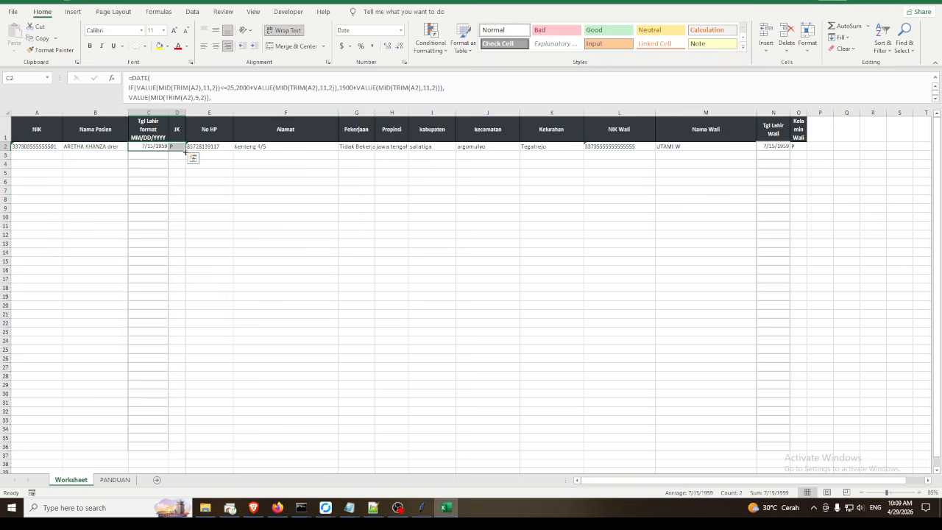
drag(186, 152, 185, 433)
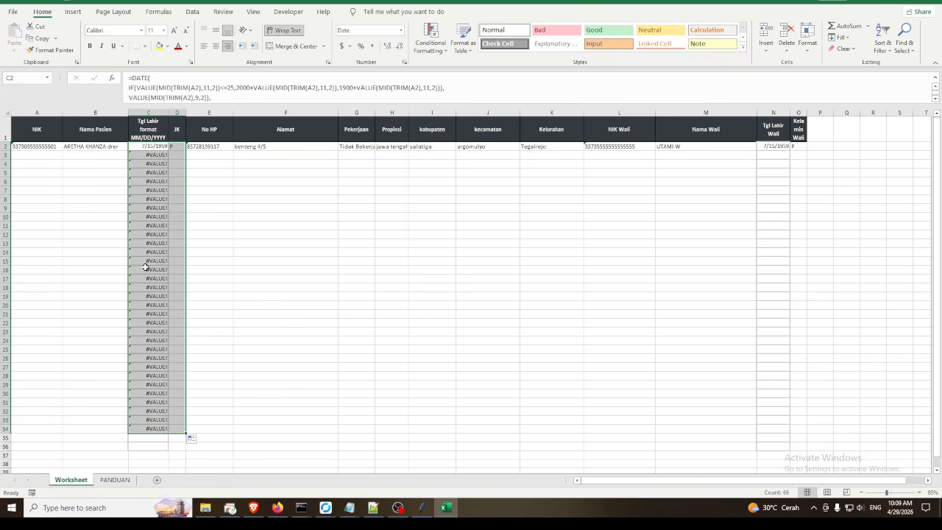
drag(154, 154, 178, 435)
key(Delete)
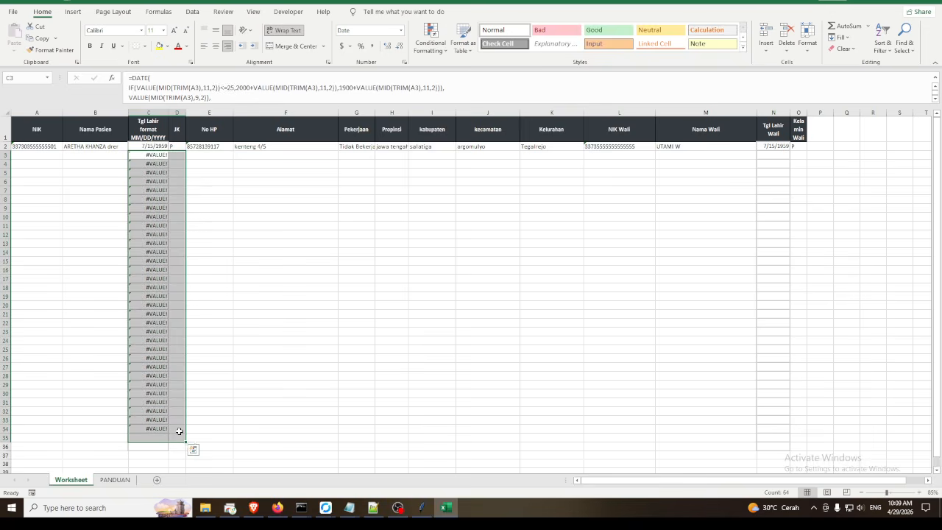
click(287, 243)
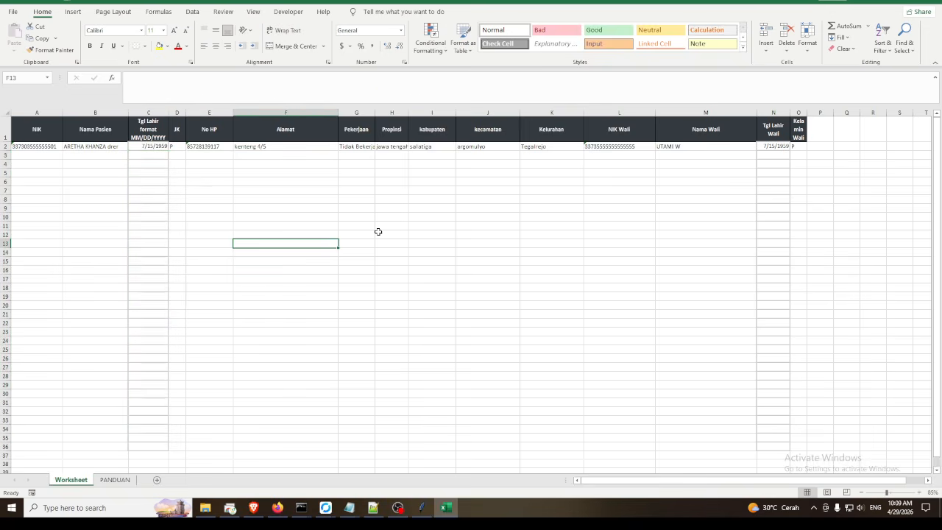
click(5, 146)
right_click(5, 146)
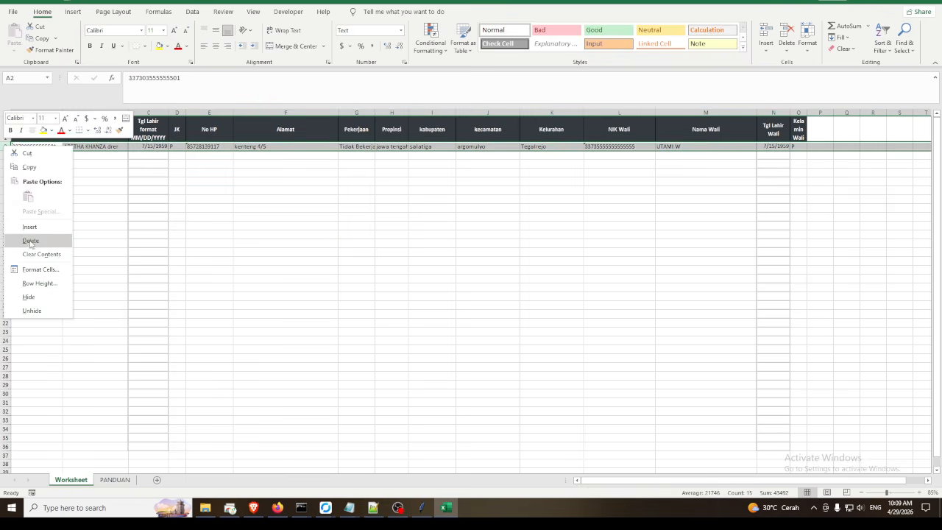
click(371, 207)
- Review the blank entry rows, the birth date and gender formula cells, and the guardian data in L2:O2
drag(151, 156, 177, 155)
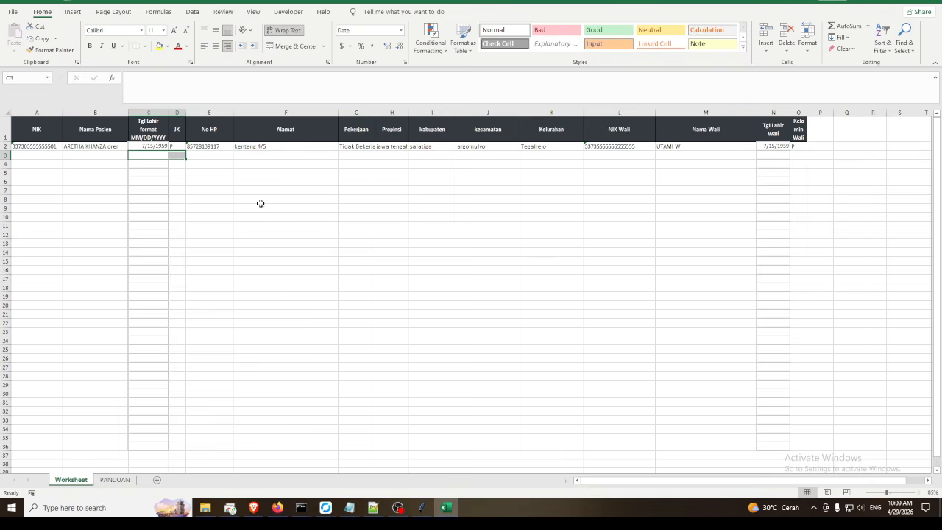
click(25, 154)
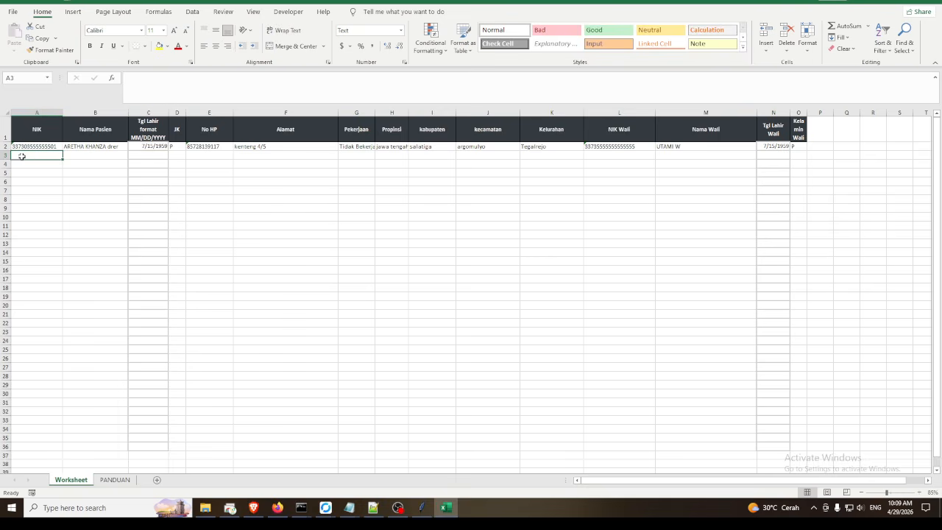
drag(22, 156, 412, 401)
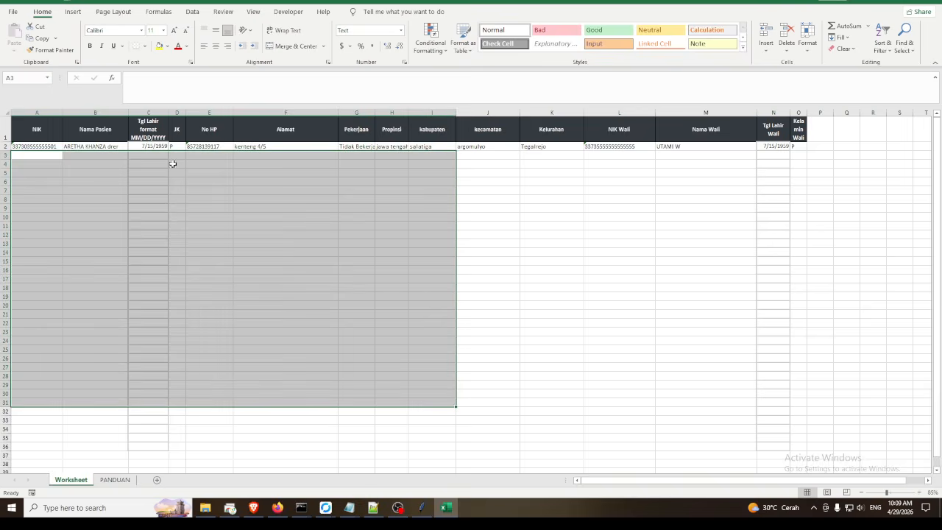
click(150, 147)
drag(683, 259, 685, 252)
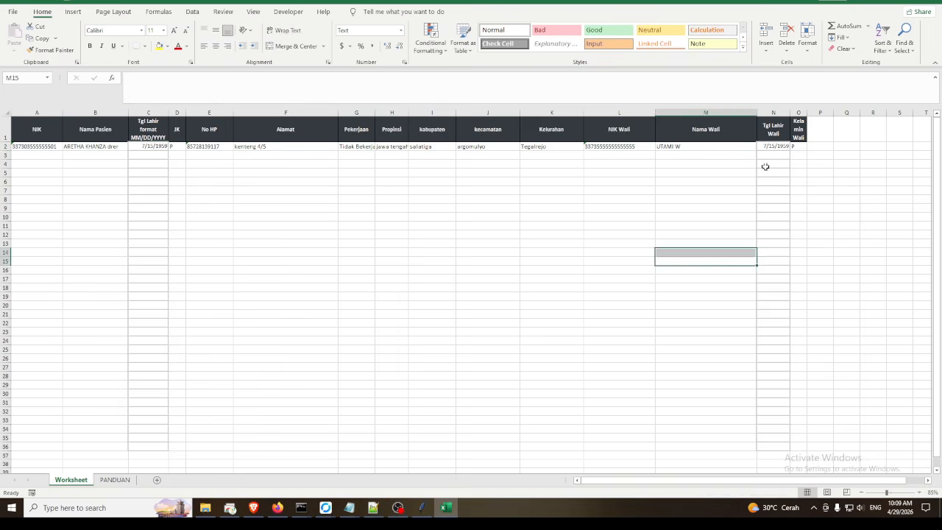
click(774, 146)
click(800, 147)
click(800, 252)
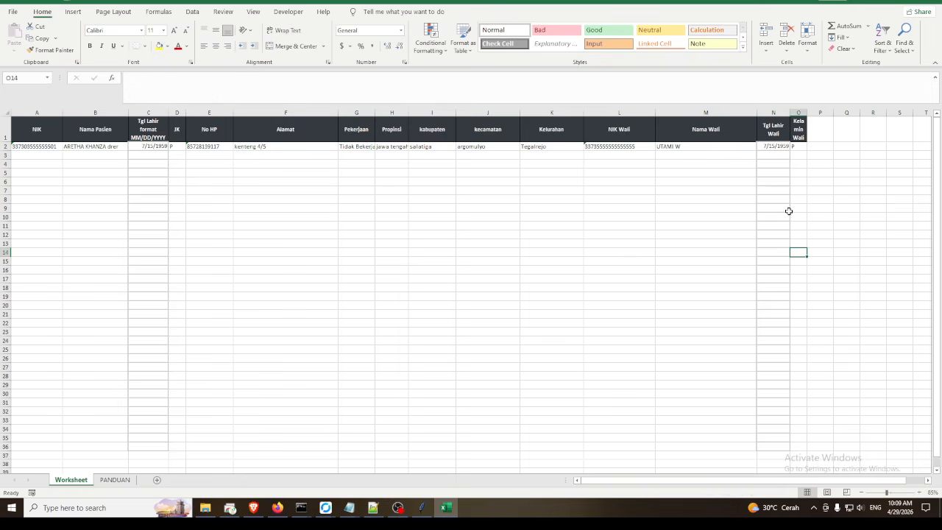
drag(613, 146, 792, 146)
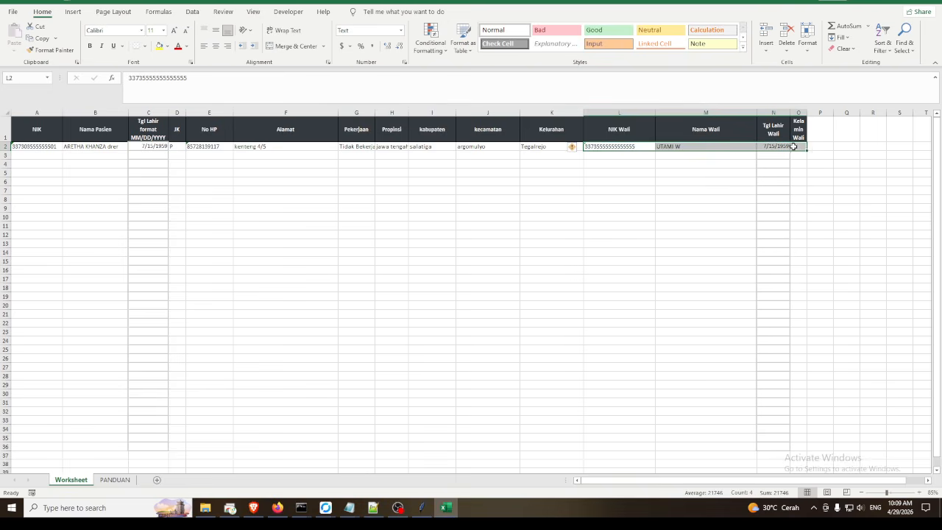
click(650, 181)
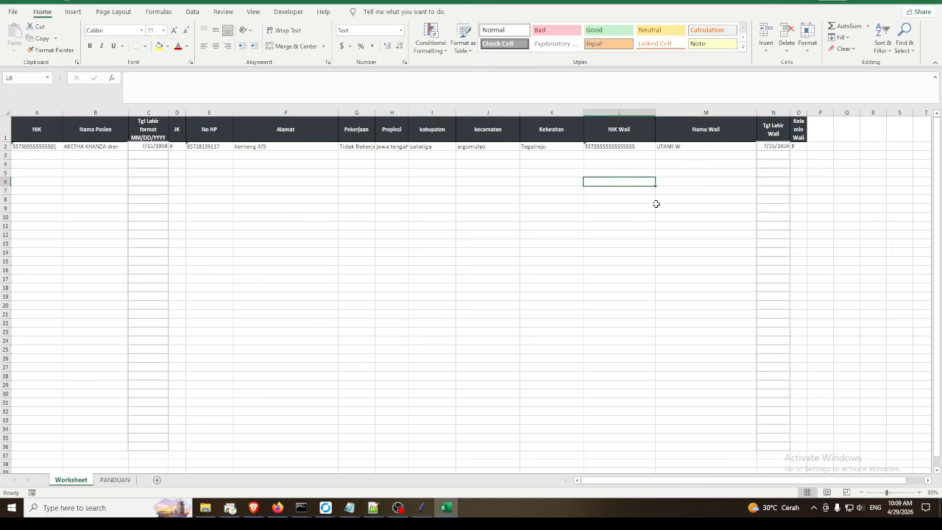
drag(613, 147, 793, 147)
click(659, 199)
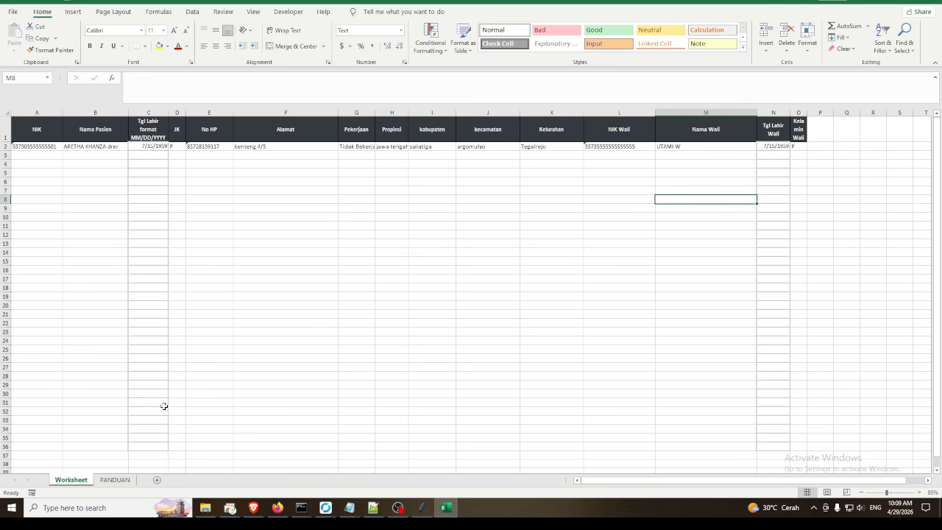
- Read the PANDUAN sheet's occupation list and its rules for birth date, address and guardian entries
click(126, 483)
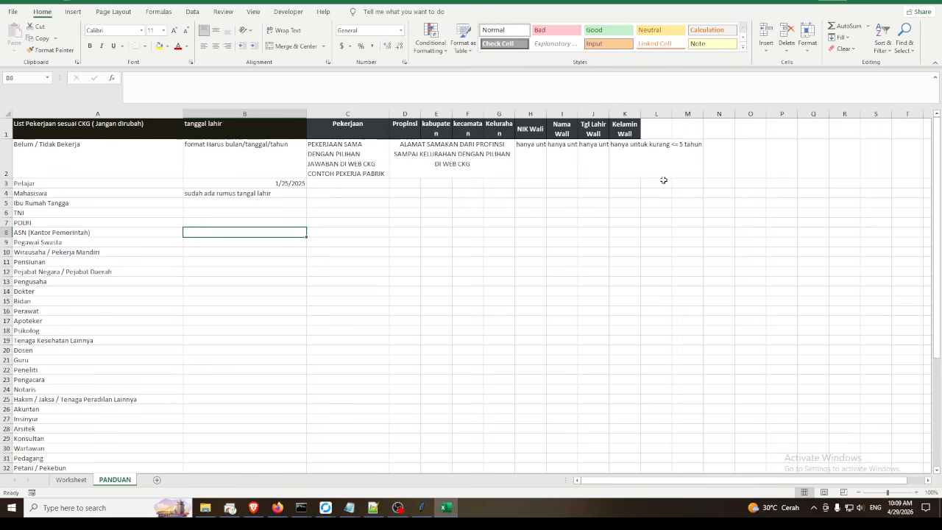
scroll(95, 390, down, 7)
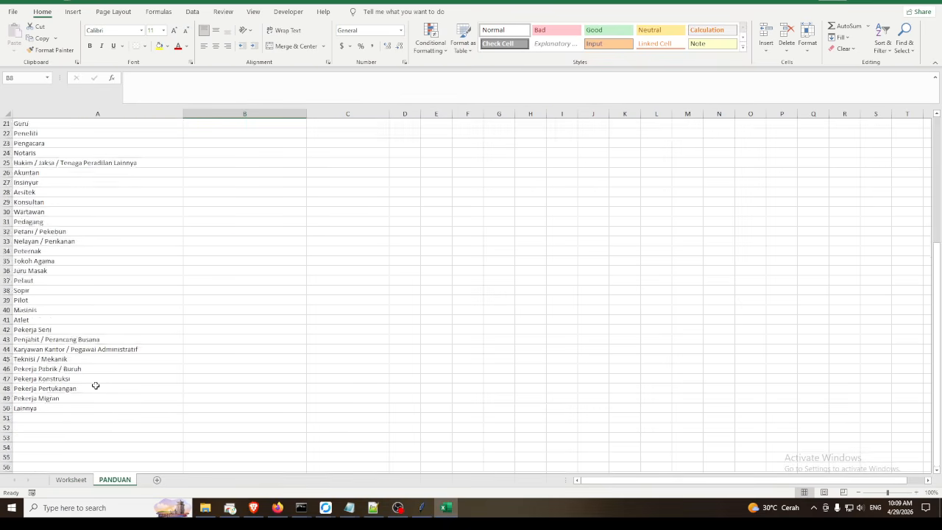
scroll(96, 386, up, 7)
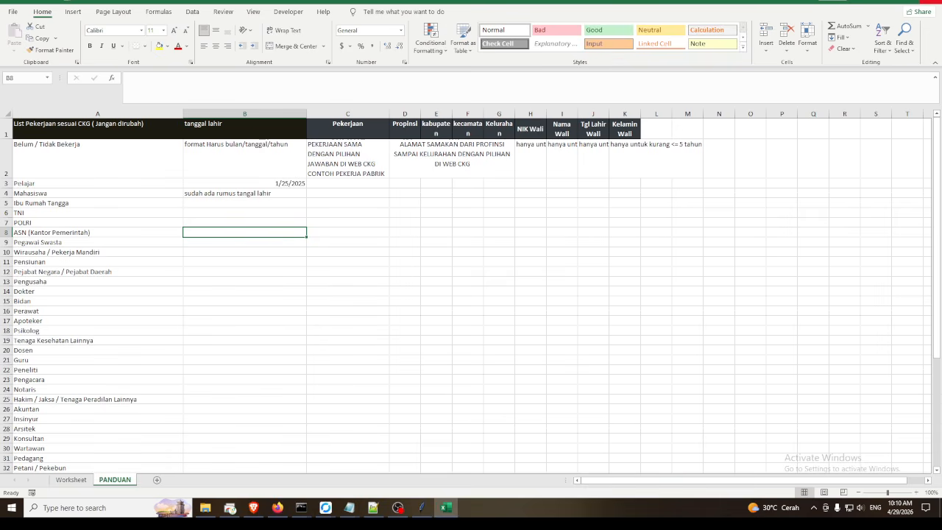
- Close data_pasien.xlsx and save its changes
click(930, 2)
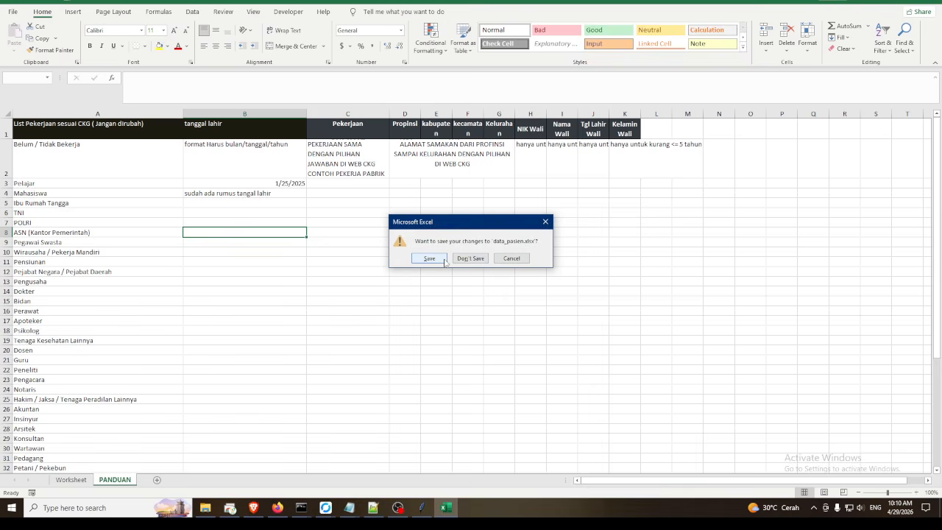
click(444, 261)
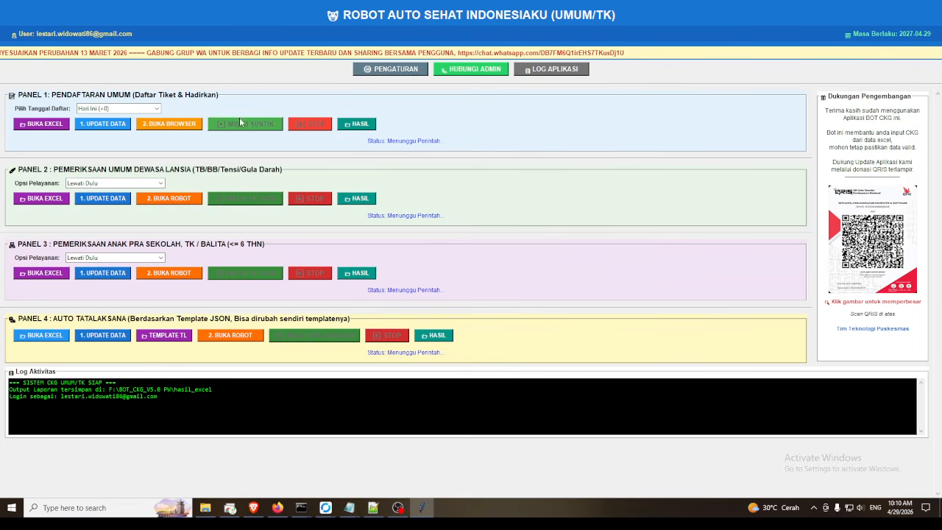
- Open the Excel workbook for Panel 2 (Pemeriksaan Umum Dewasa Lansia)
click(38, 200)
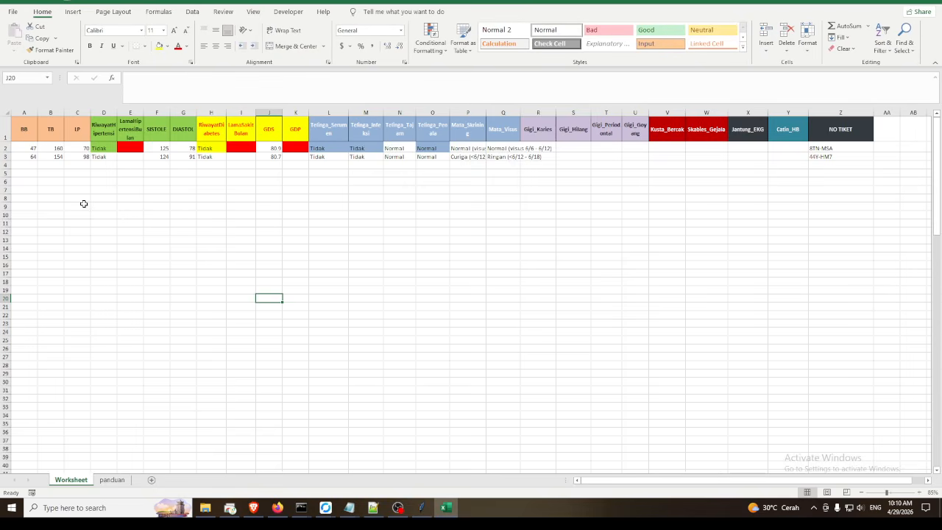
- Review the Panel 2 worksheet's NO TIKET column and the panduan sheet's allowed examination values in A2:L9
click(583, 137)
drag(828, 148, 830, 156)
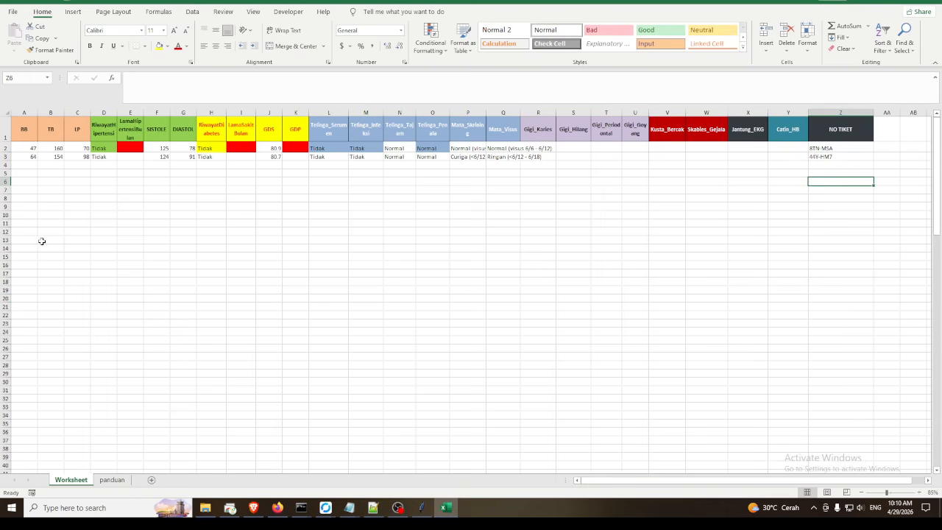
click(111, 480)
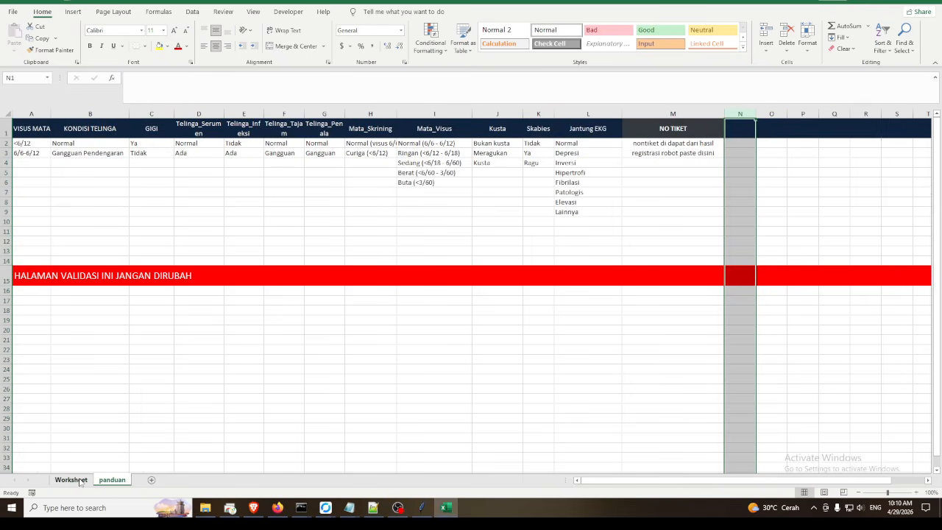
drag(34, 145, 611, 212)
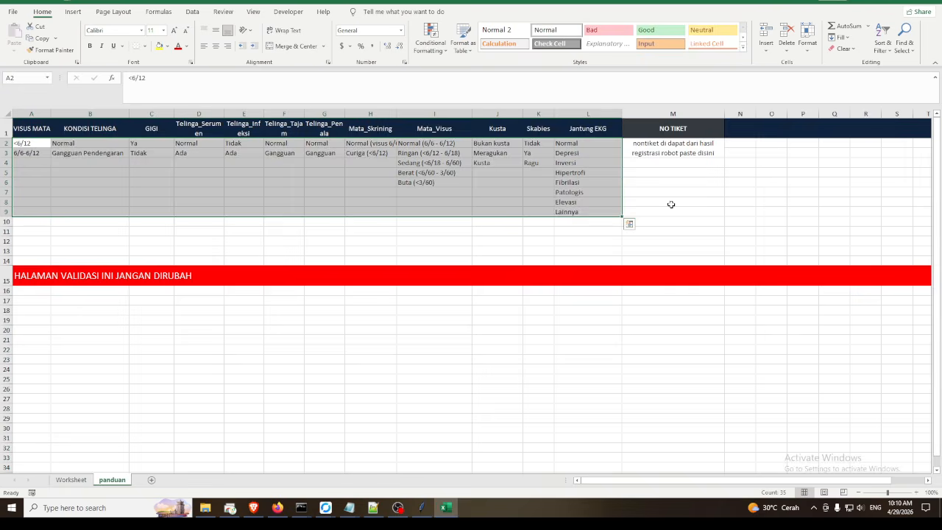
click(671, 203)
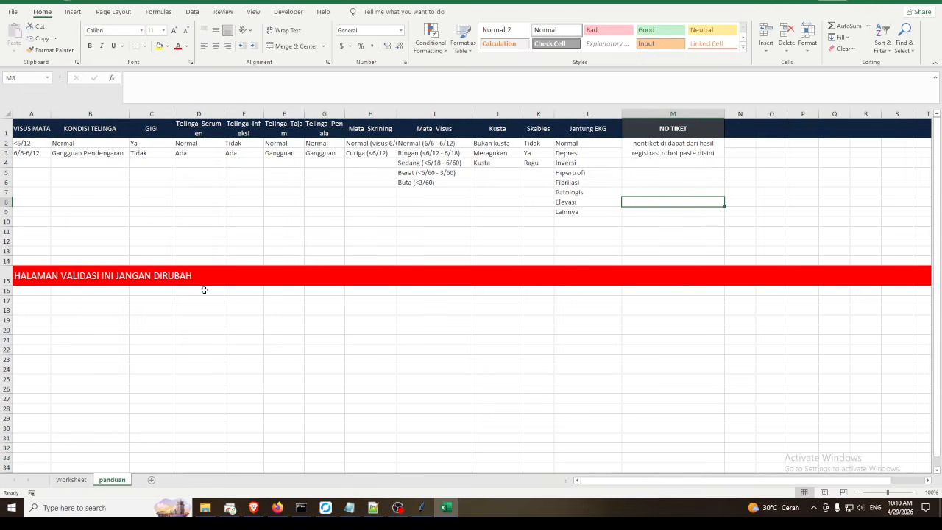
click(73, 480)
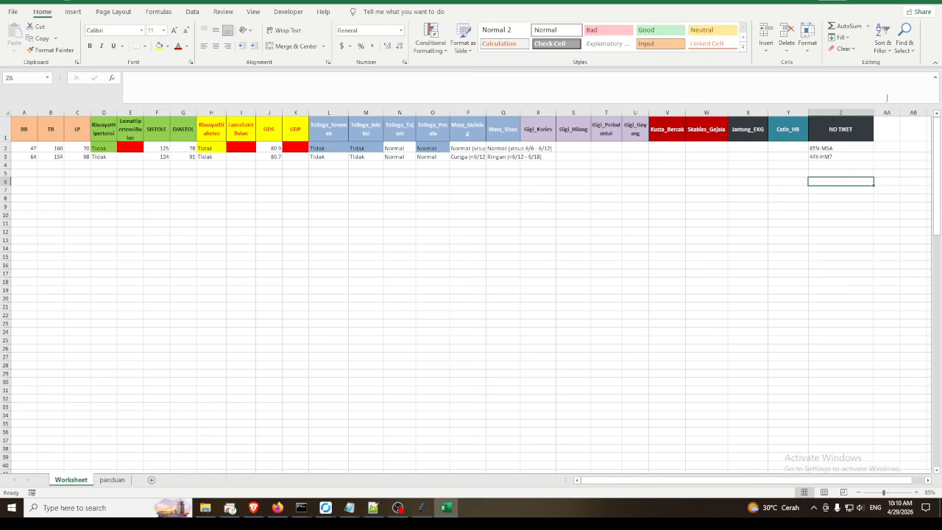
- Return to the BOT CKG dashboard and open the Excel workbook for Panel 3 (Pemeriksaan Anak Pra Sekolah, TK / Balita), dismissing the Office activation notice
key(alt+Tab)
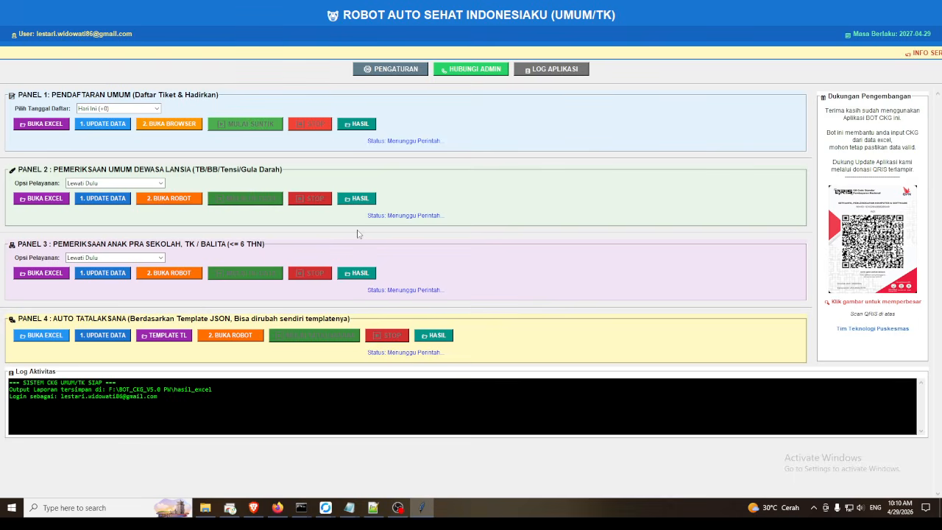
click(51, 274)
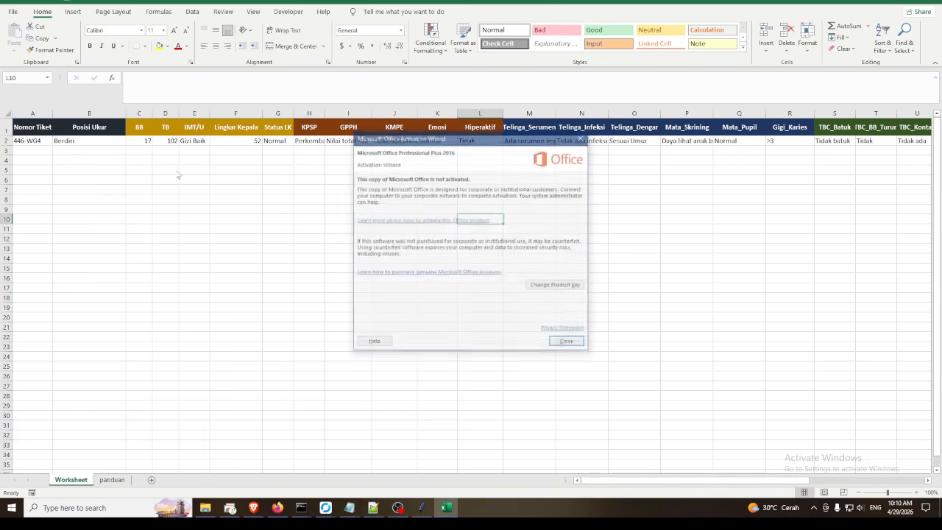
click(568, 343)
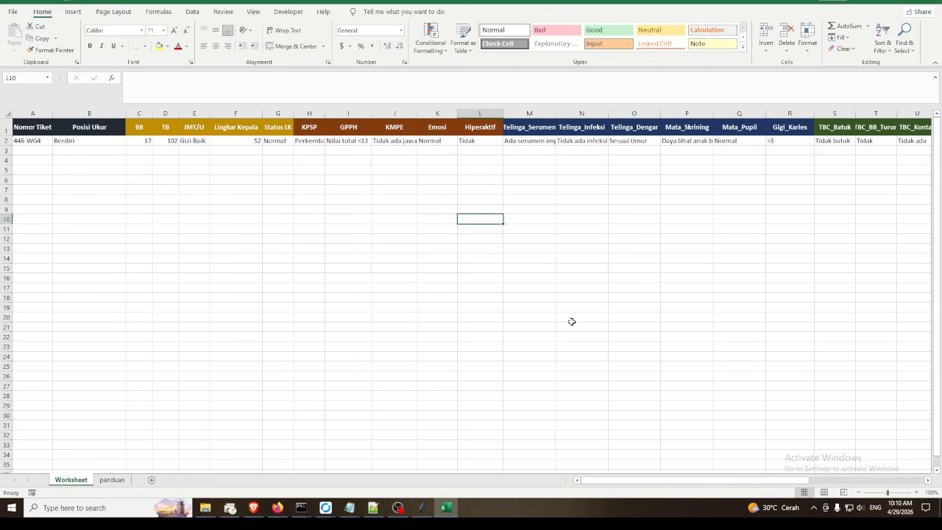
- Examine the Panel 3 sample entry in row 2, from Nomor Tiket and Posisi Ukur through the ear, eye, dental and TBC columns
click(33, 141)
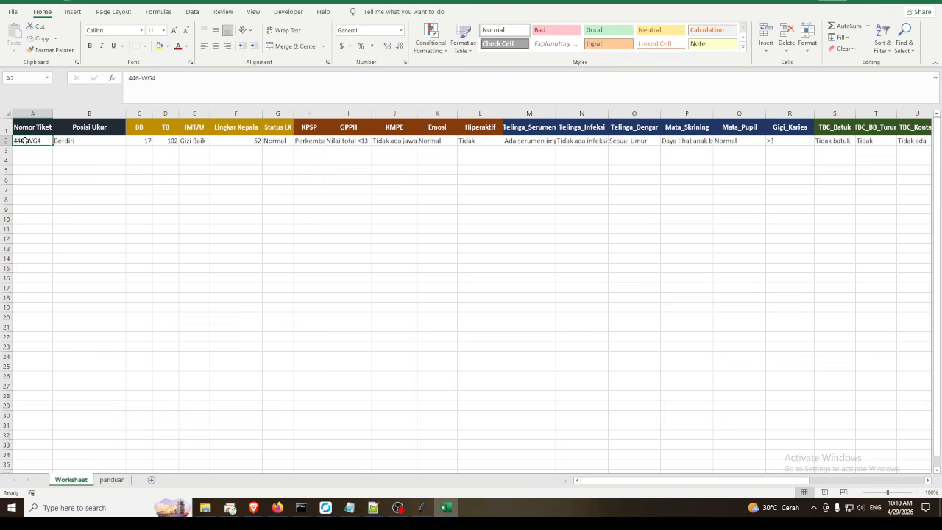
drag(73, 141, 856, 140)
drag(755, 481, 673, 480)
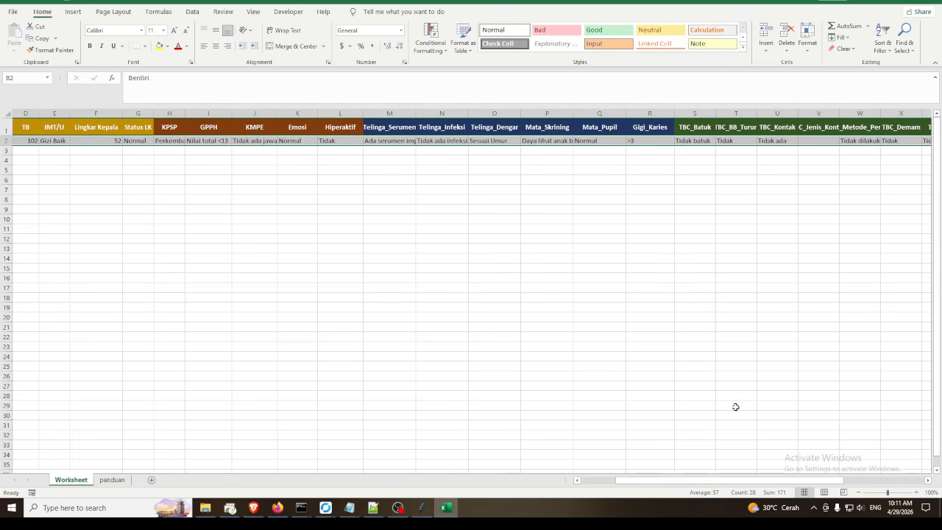
click(639, 142)
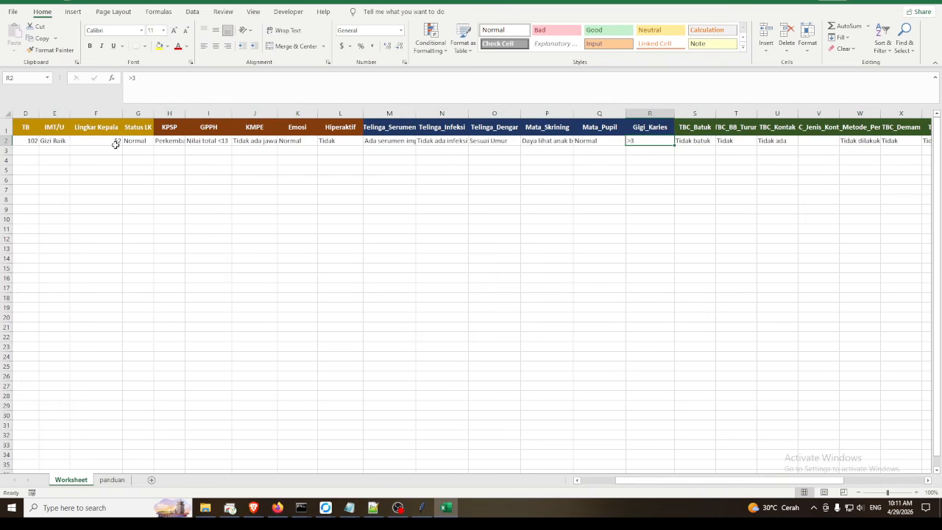
drag(657, 482, 581, 480)
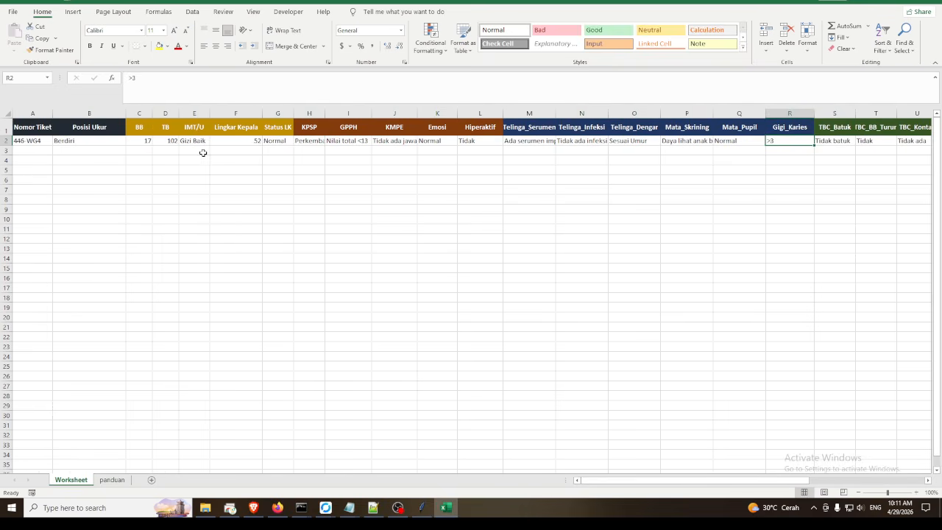
click(34, 149)
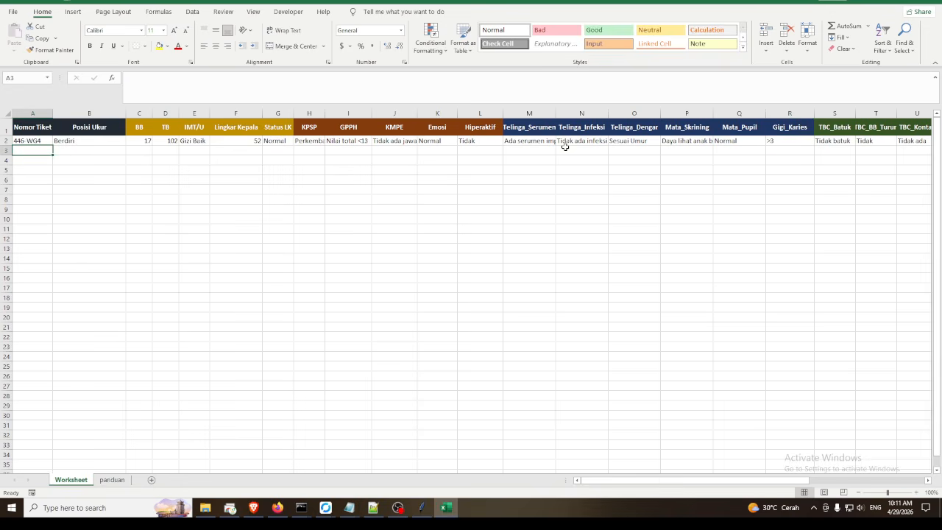
click(598, 142)
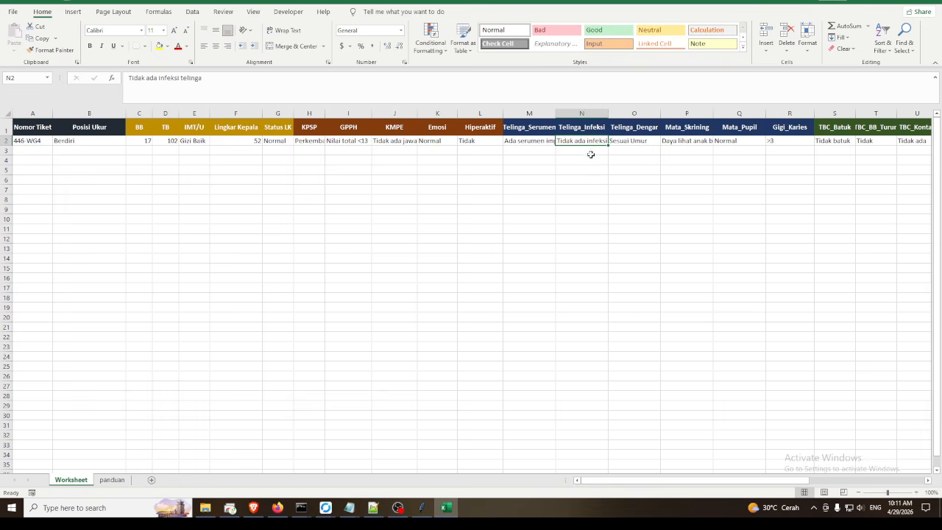
click(591, 153)
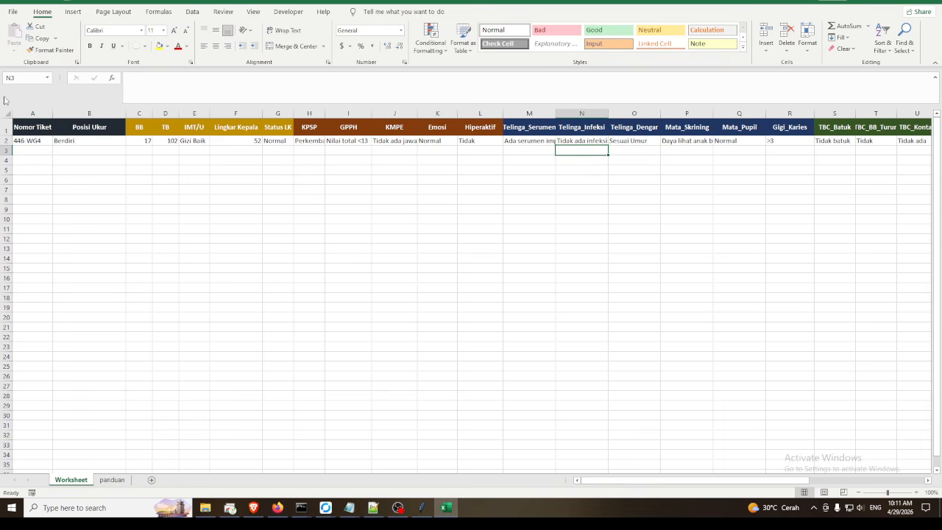
- Close the Panel 3 workbook and open the Excel workbook for Panel 4 (Auto Tatalaksana), dismissing any activation notice
click(931, 3)
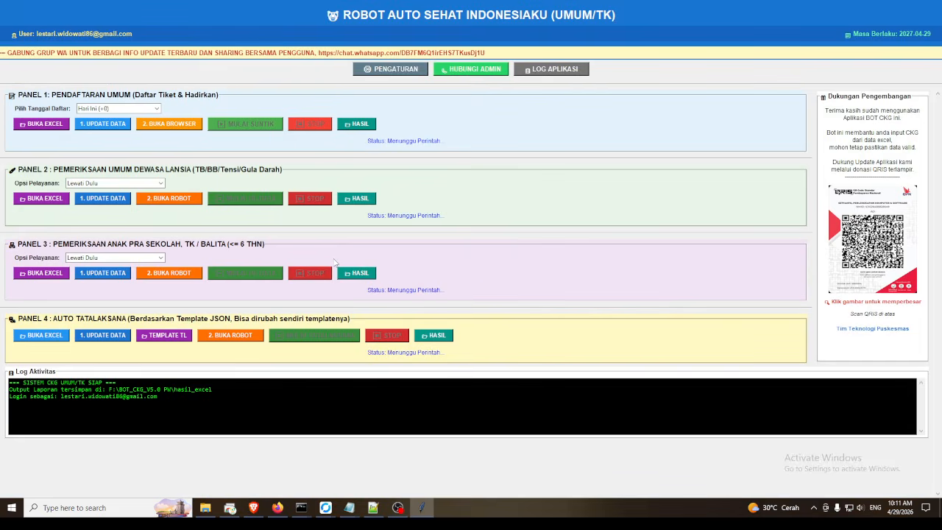
click(44, 336)
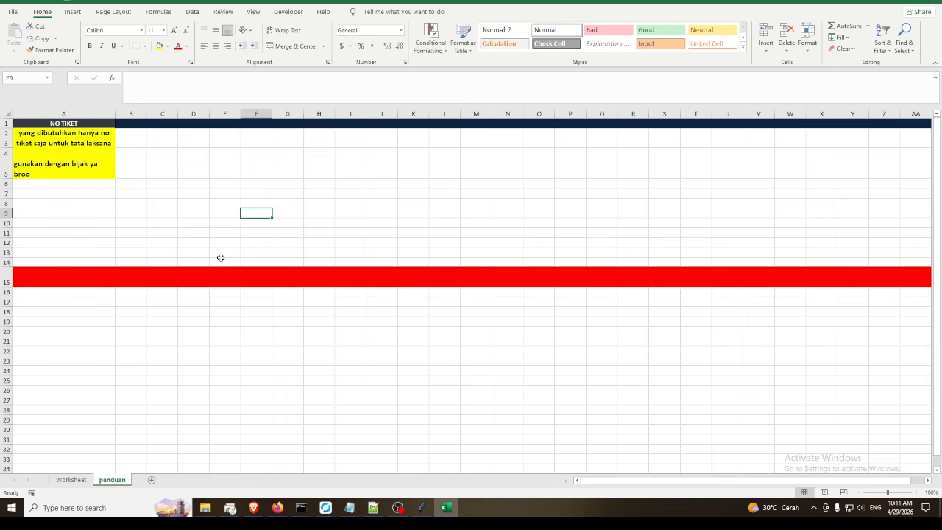
click(572, 346)
- Review the Panel 4 worksheet's NO TIKET column and the guidance note on its panduan sheet
click(71, 479)
drag(42, 135, 66, 412)
click(349, 260)
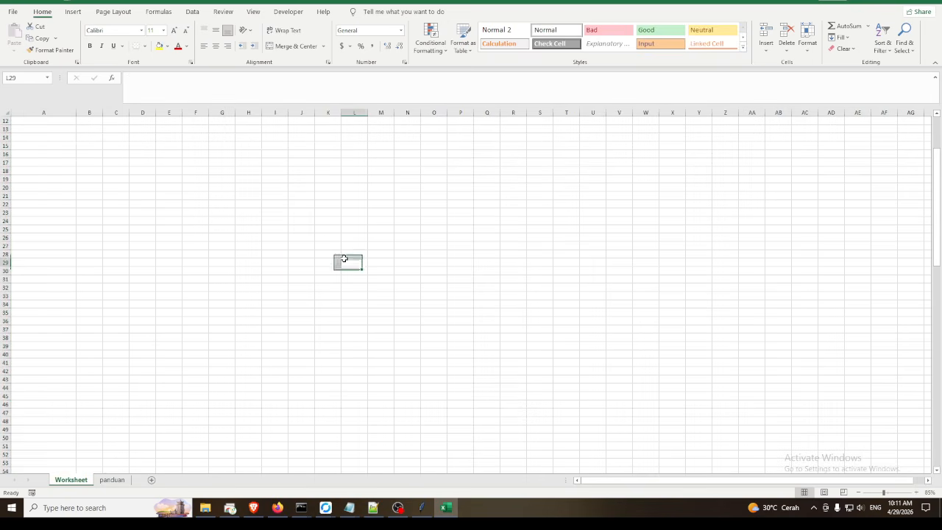
scroll(145, 248, up, 4)
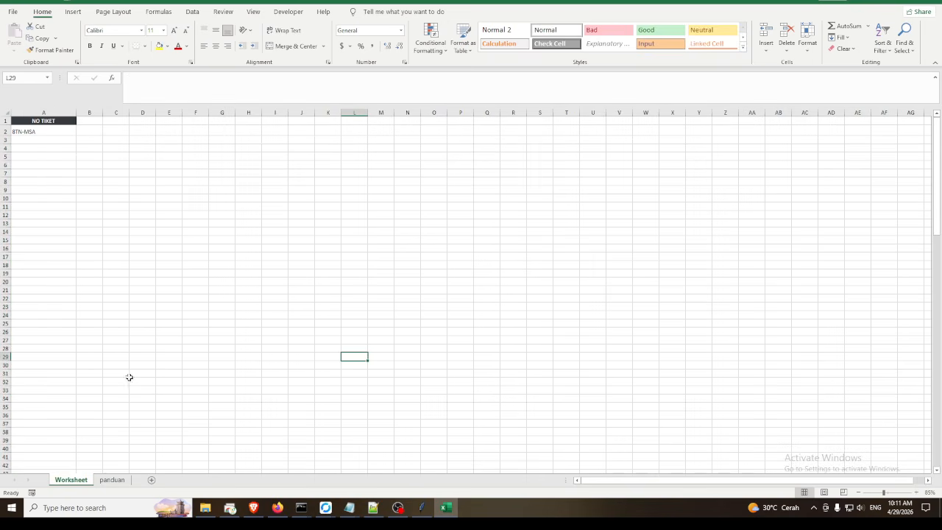
click(112, 479)
click(70, 479)
- Close the Panel 4 workbook and open Panel 4's management template, template_tatalaksana.json, in Notepad++
click(931, 1)
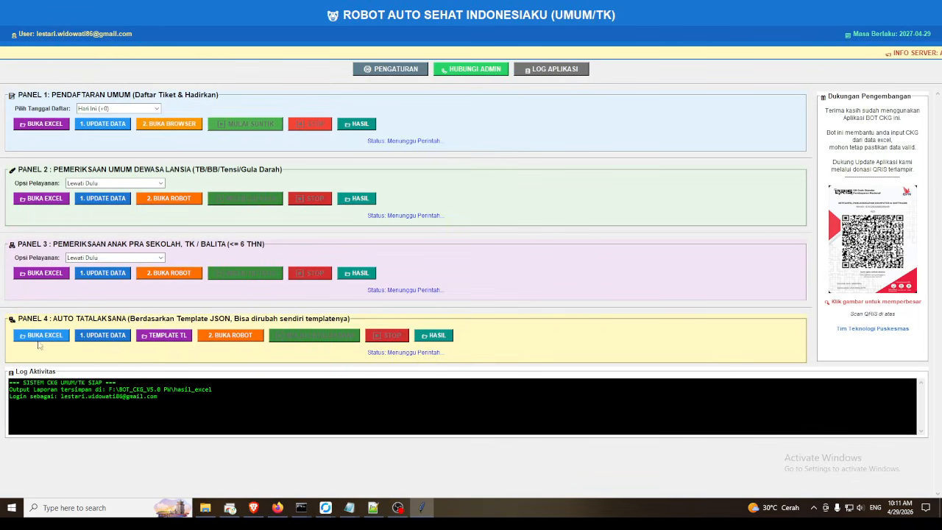
click(151, 338)
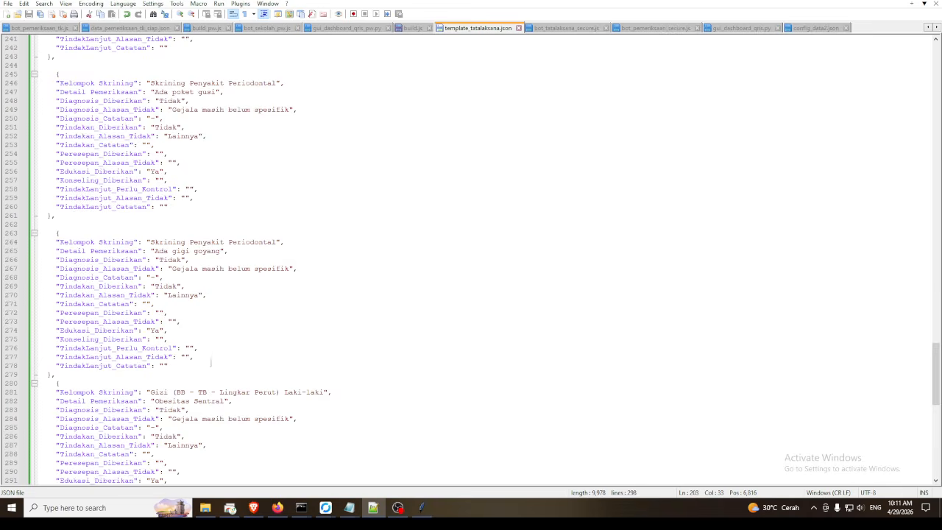
- Examine the template's final entries, including Tindakan_Diberikan and Tindakan_Alasan_Tidak in the Laki-laki Obesitas Sentral block
scroll(105, 184, up, 12)
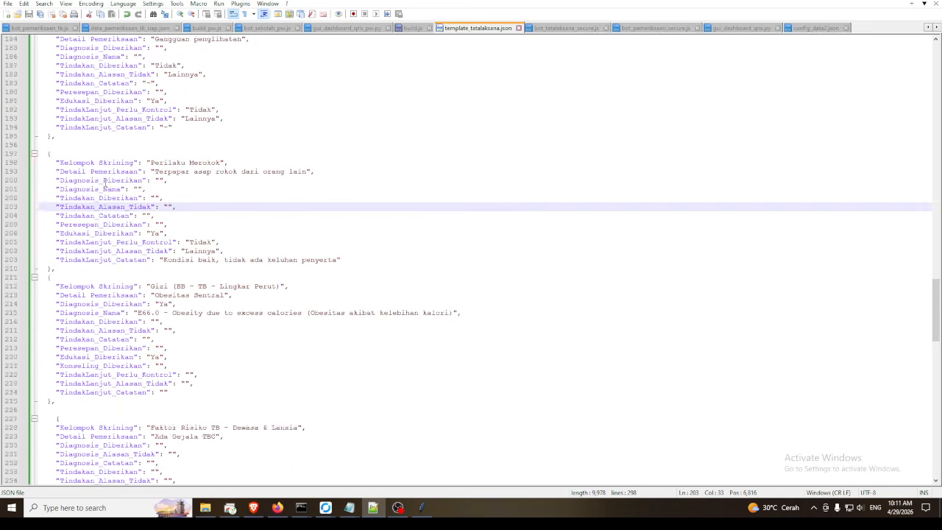
scroll(105, 183, down, 2)
scroll(105, 183, down, 5)
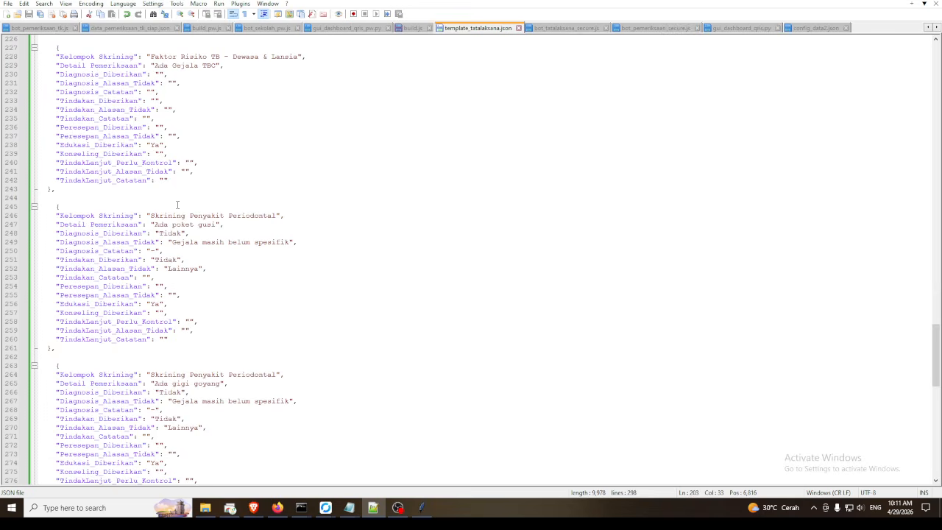
scroll(200, 313, down, 11)
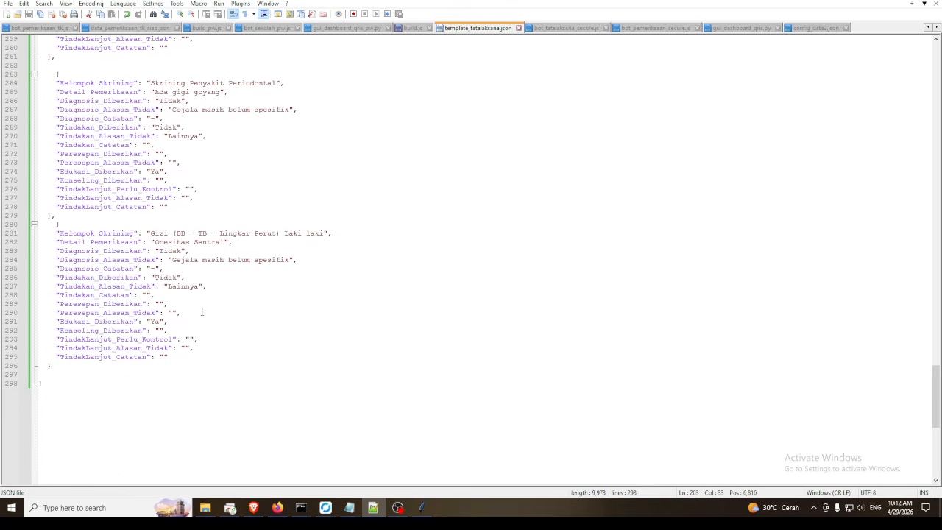
drag(208, 289, 41, 277)
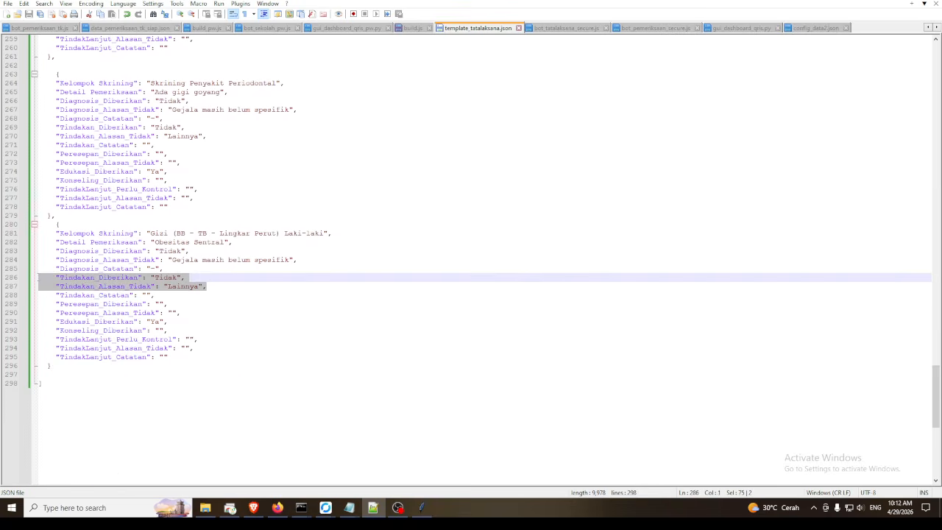
click(225, 293)
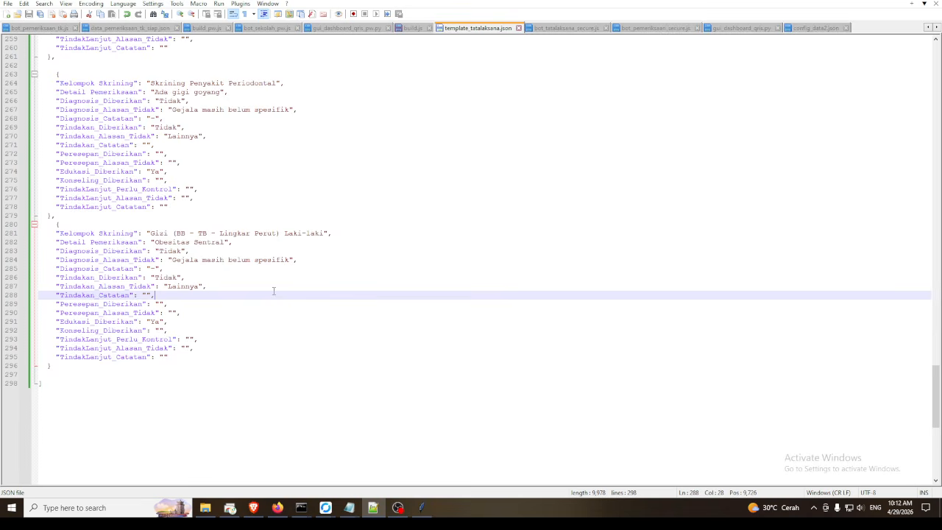
- Read back through the template's screening entries, from Skrining Penyakit Periodontal up to Kesehatan Jiwa, checking their diagnosis, action and education fields
scroll(273, 290, up, 10)
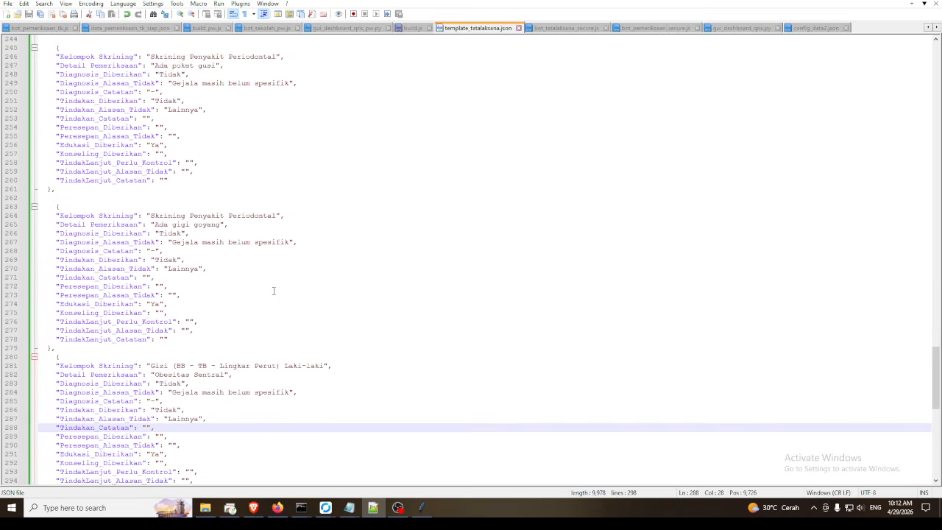
scroll(273, 290, up, 8)
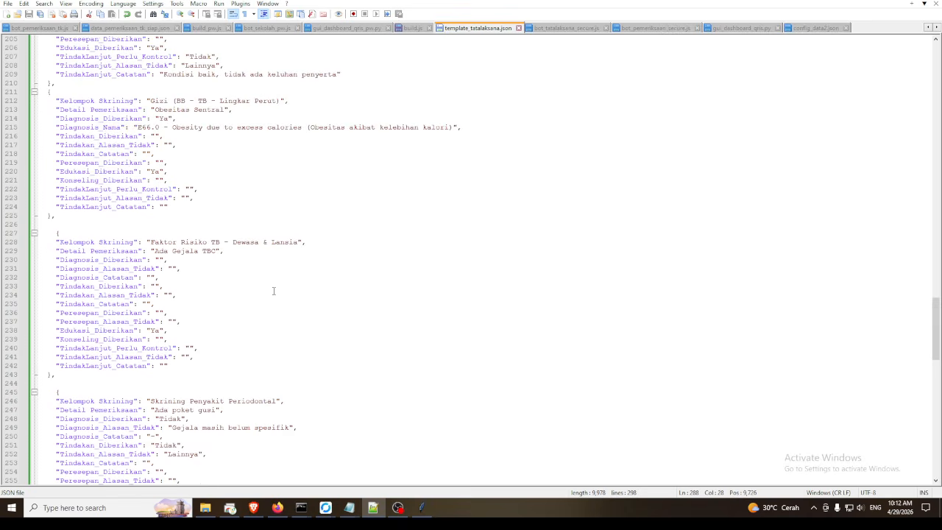
scroll(273, 290, up, 4)
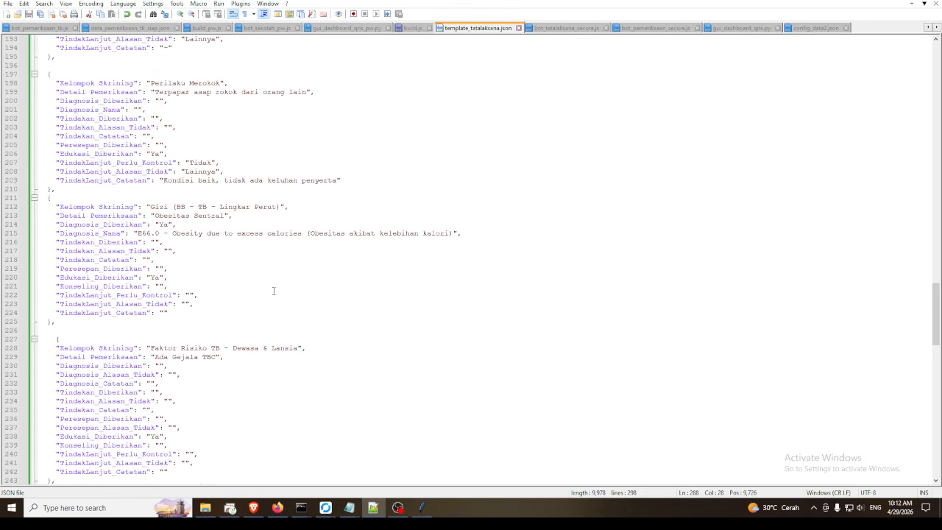
scroll(273, 291, up, 5)
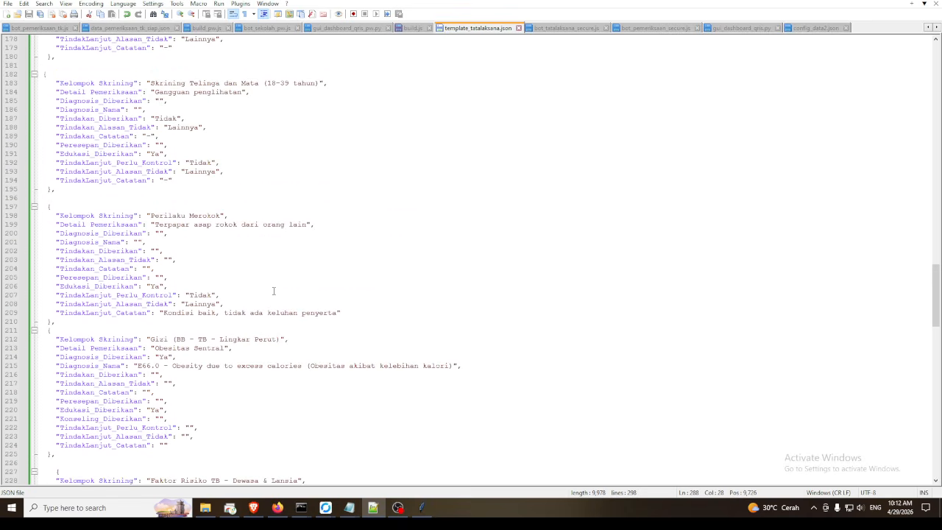
scroll(201, 209, up, 4)
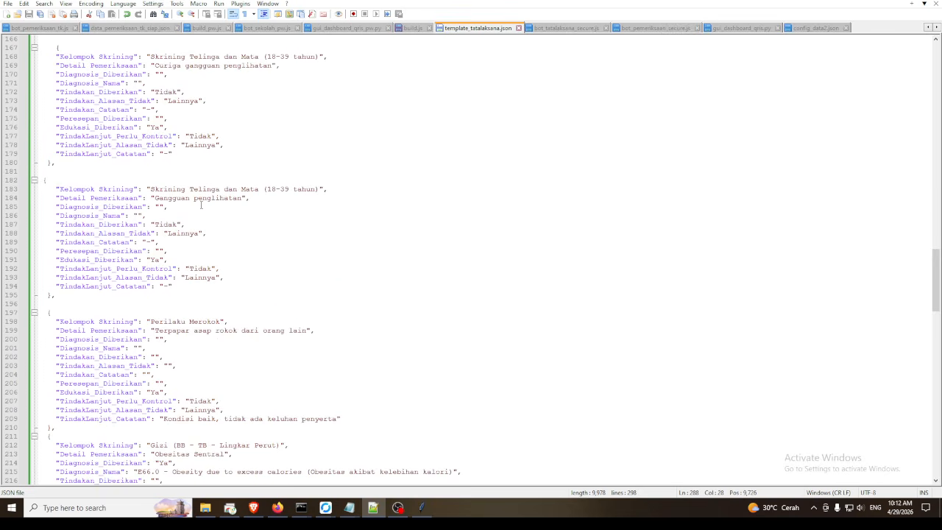
scroll(235, 133, up, 6)
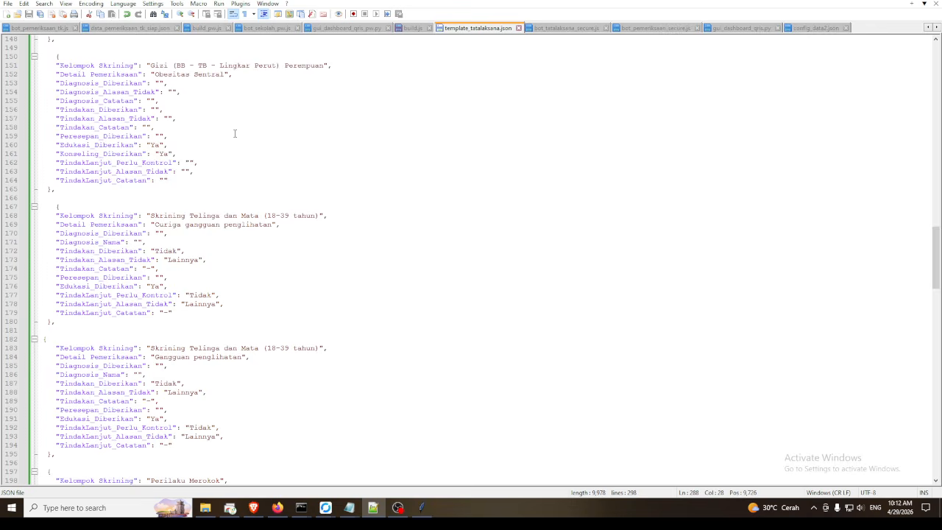
scroll(235, 133, up, 3)
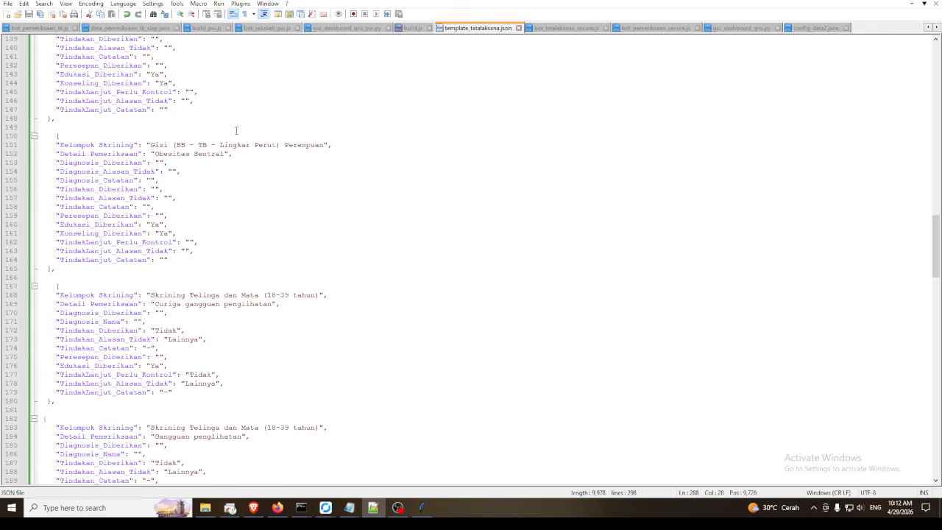
scroll(224, 134, up, 6)
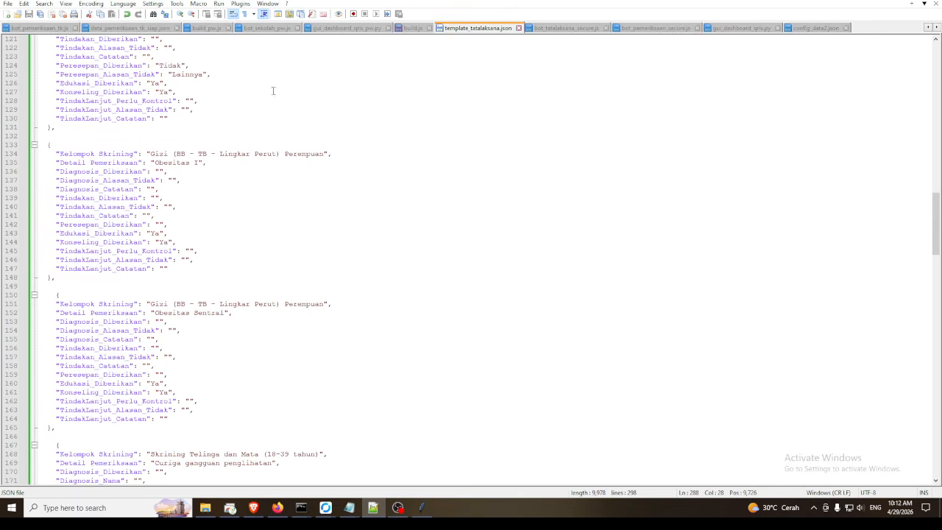
scroll(325, 211, up, 12)
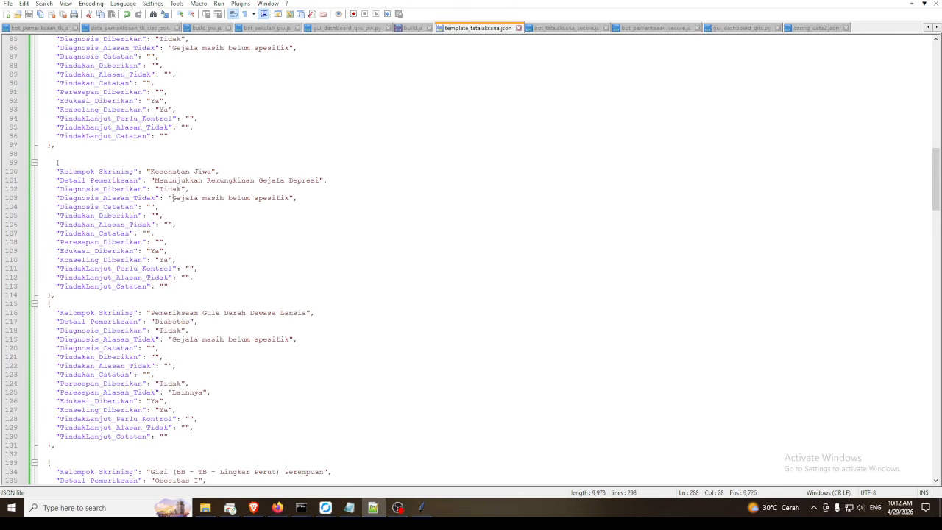
- Read the template's Kesehatan Jiwa reasons, the Obesitas Sentral diagnosis note and the Skrining Karies dan Gigi Hilang entry
drag(173, 198, 245, 200)
click(248, 200)
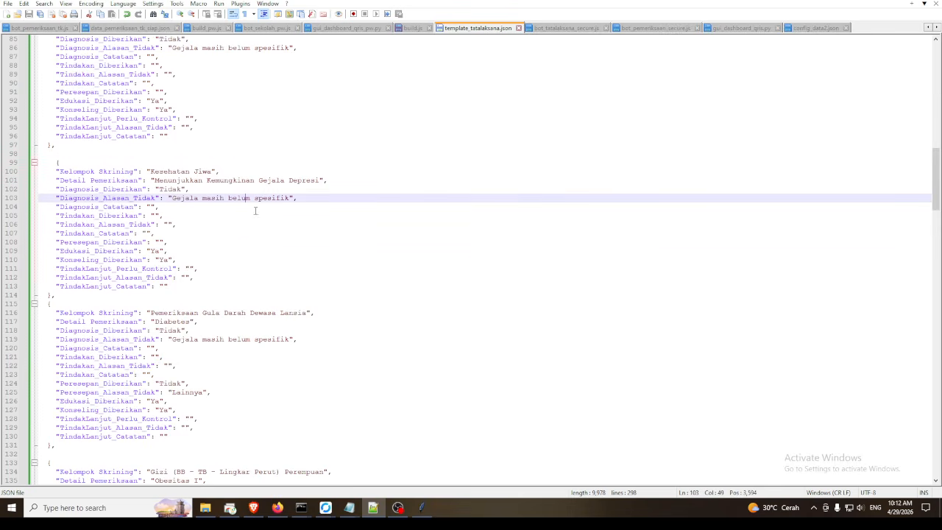
scroll(255, 212, up, 2)
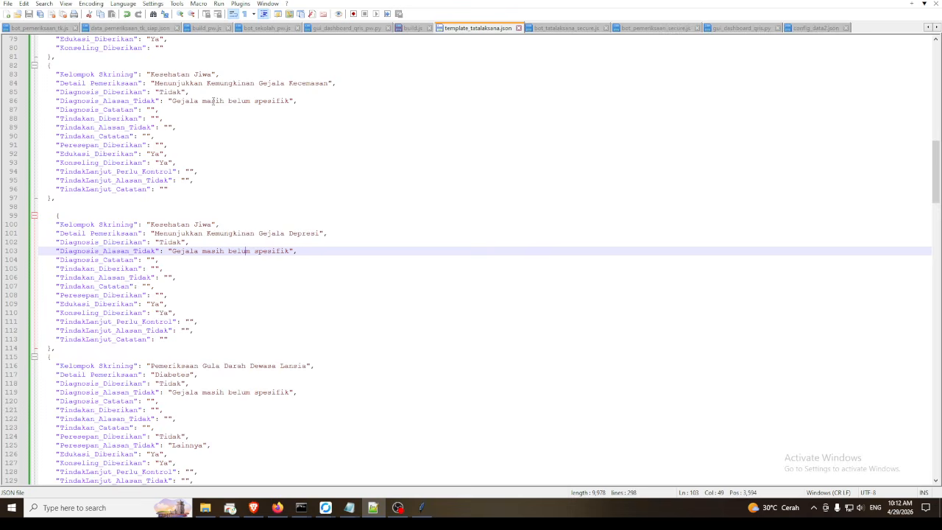
scroll(210, 228, up, 5)
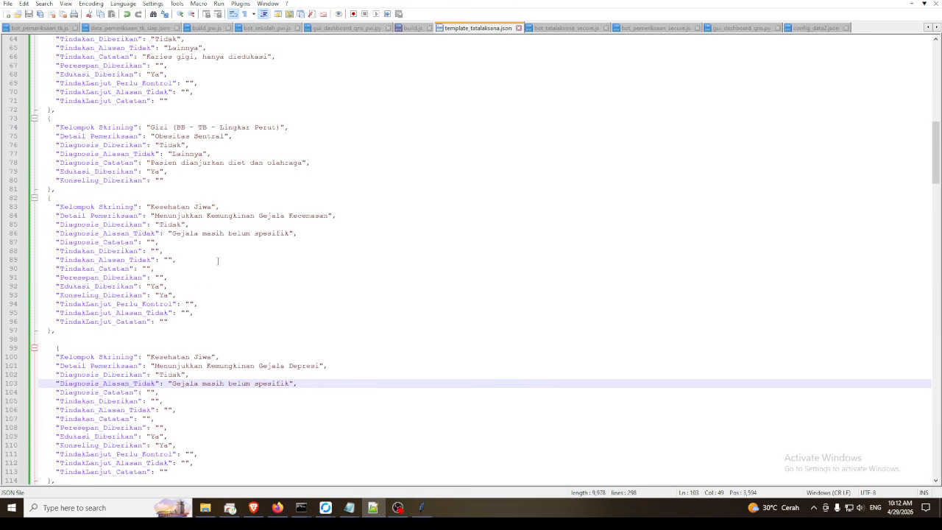
drag(164, 163, 160, 163)
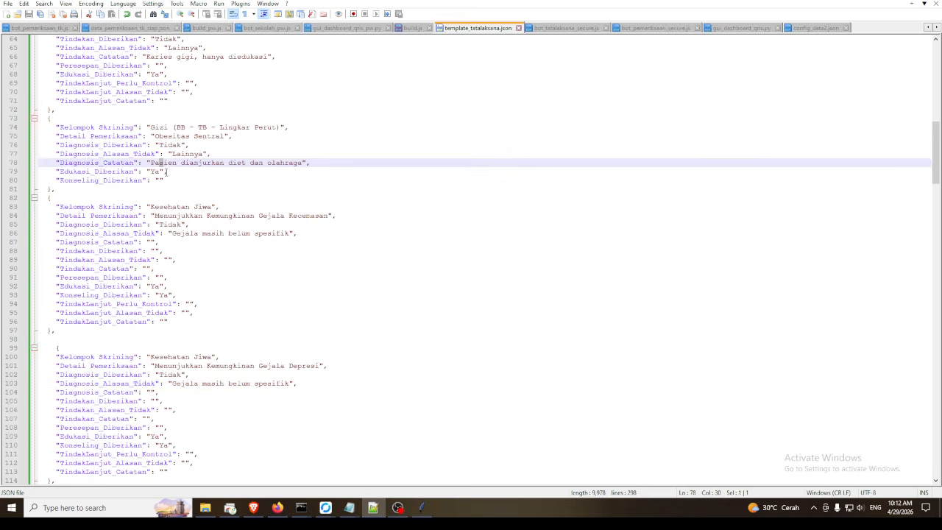
scroll(163, 158, up, 2)
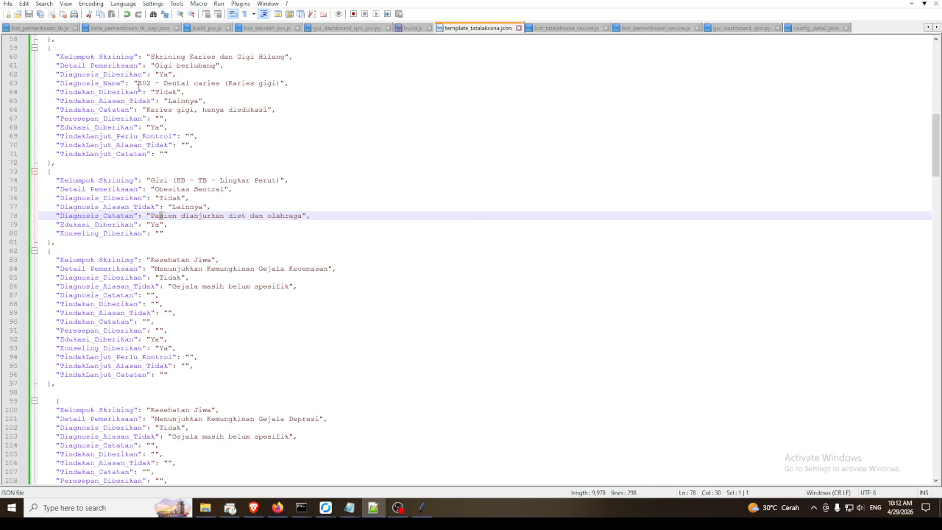
- Close template_tatalaksana.json and the ROBOT AUTO SEHAT INDONESIAKU (UMUM/TK) dashboard, returning to the BOT_CKG_V5.0 PW folder in File Explorer
click(518, 28)
click(885, 0)
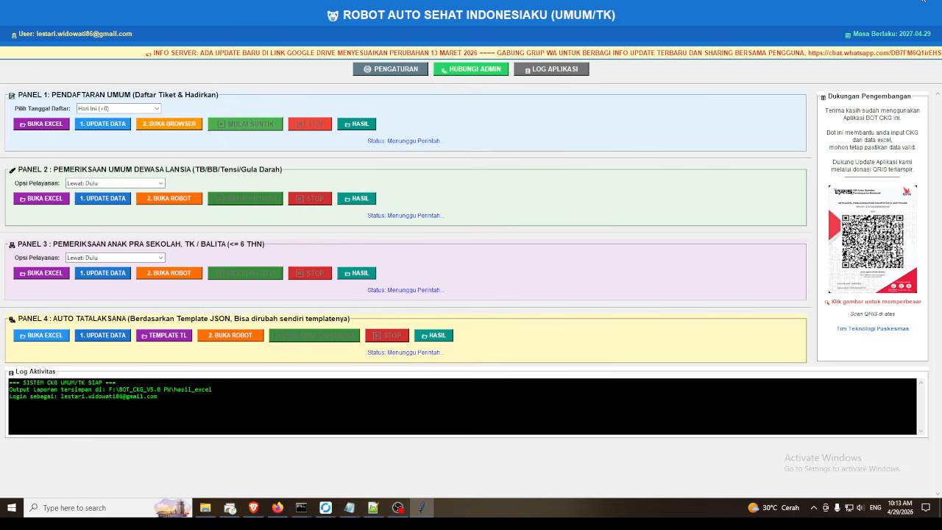
click(923, 2)
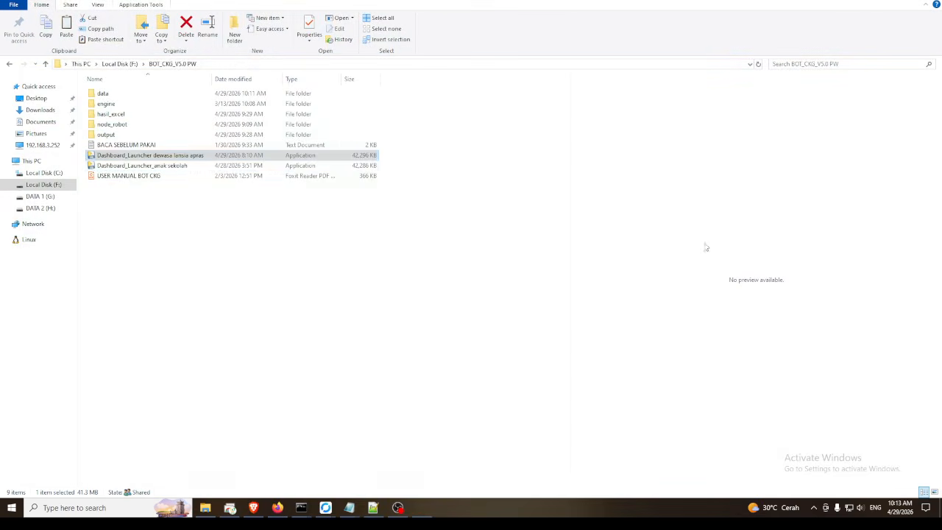
- Launch Dashboard_Launcher_anak sekolah and open Panel 1's school workbook in Excel on its Worksheet sheet
click(193, 167)
double_click(194, 169)
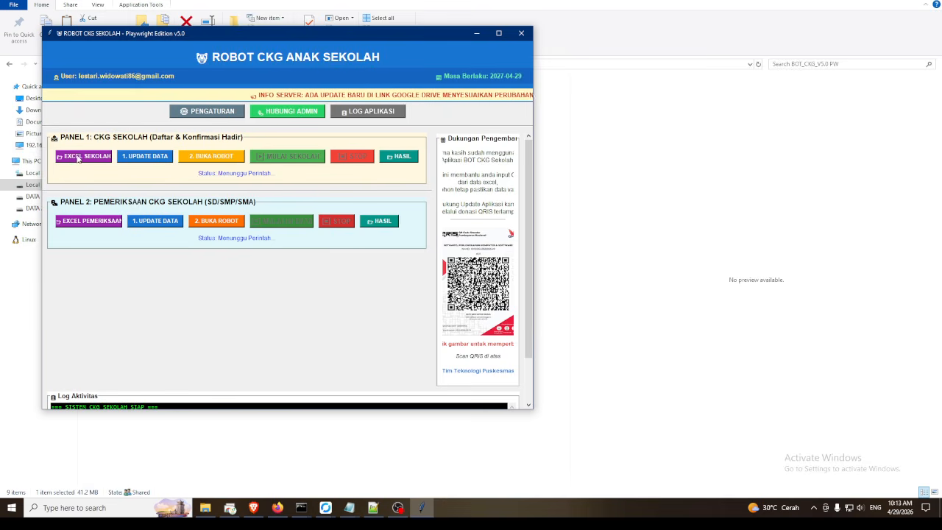
click(159, 224)
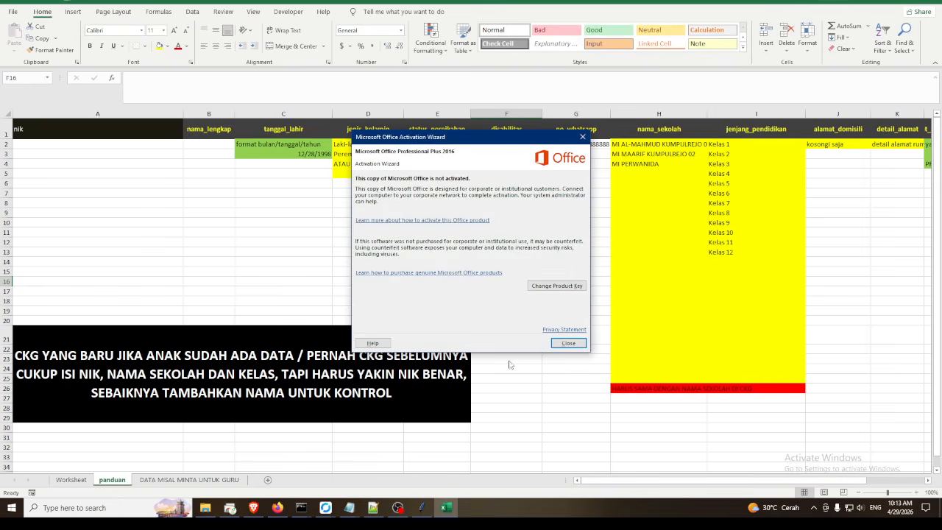
click(568, 343)
click(72, 480)
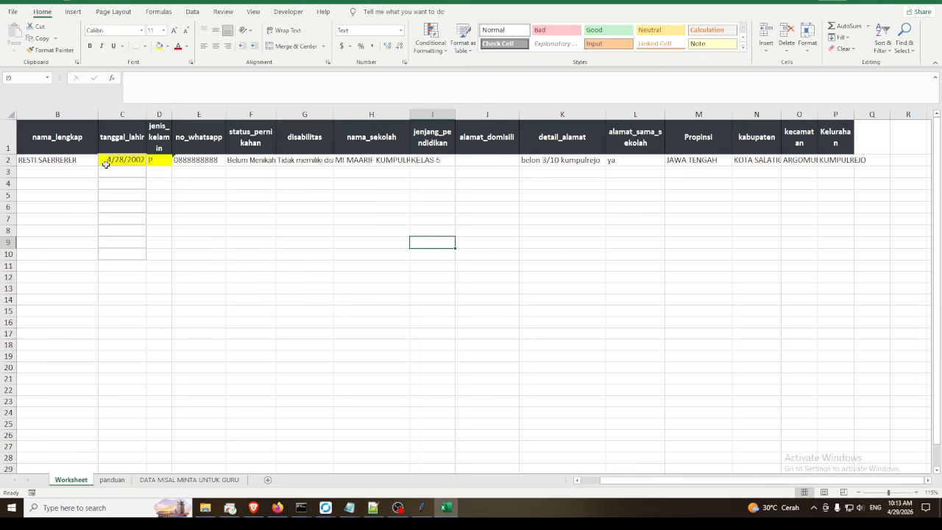
- Review the sample row's tanggal_lahir formula, jenis_kelamin and nama_lengkap cells, and the empty rows below for more pupils
drag(105, 164, 150, 161)
click(195, 175)
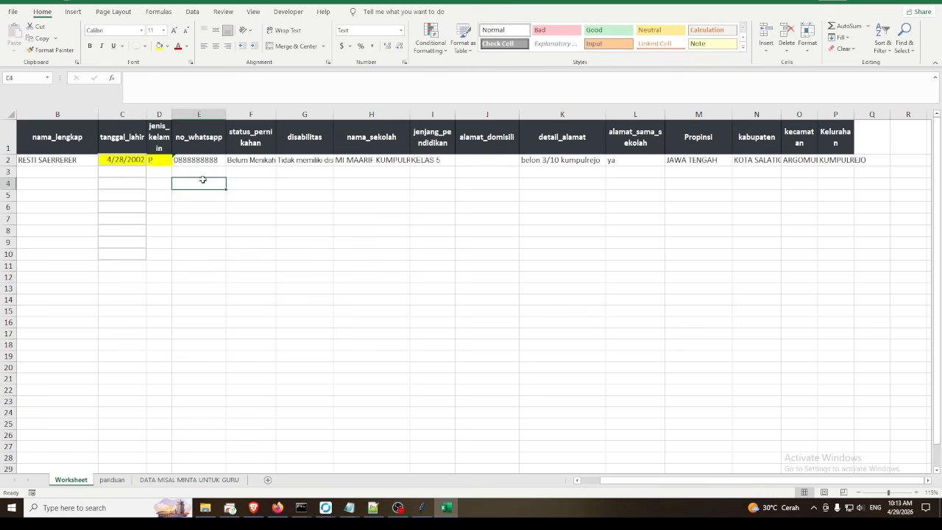
drag(46, 171, 850, 288)
click(116, 160)
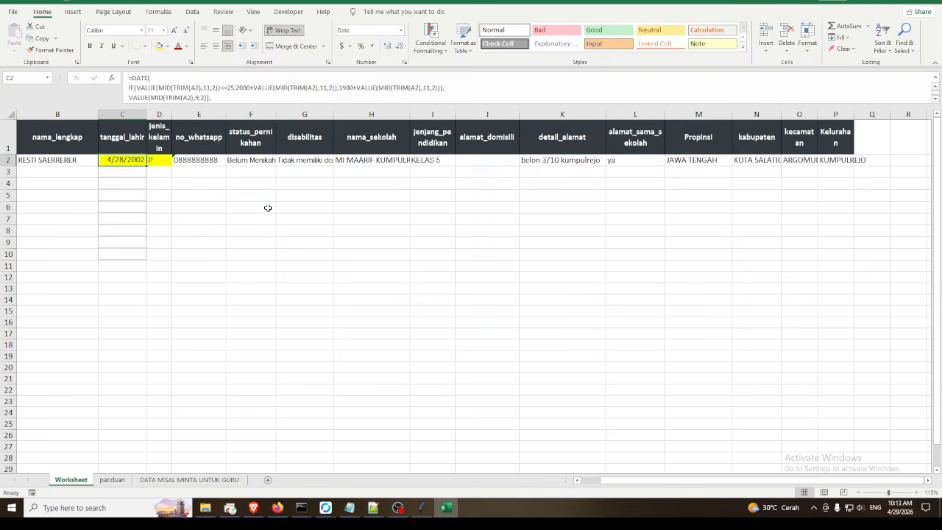
click(226, 202)
click(65, 161)
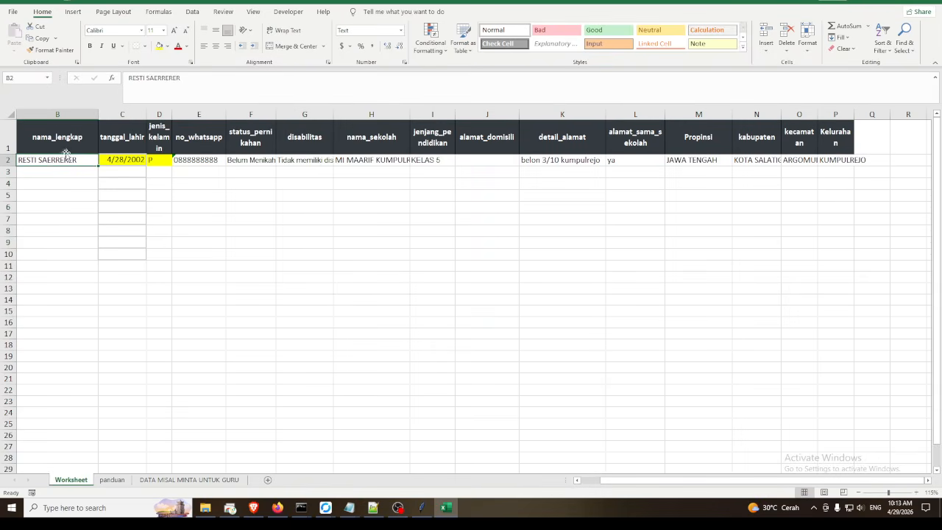
click(68, 143)
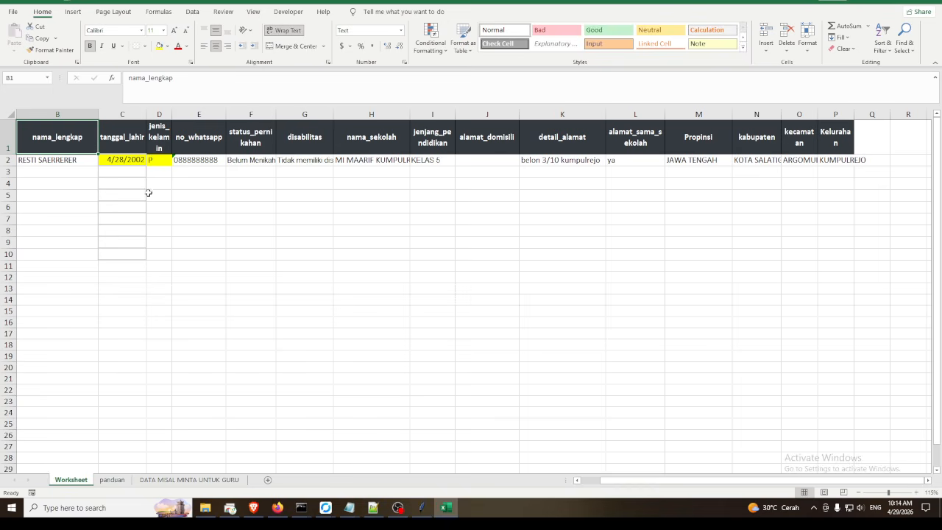
- Review the nik, nama_sekolah and jenjang_pendidikan column headers on the Worksheet sheet
drag(618, 480, 597, 480)
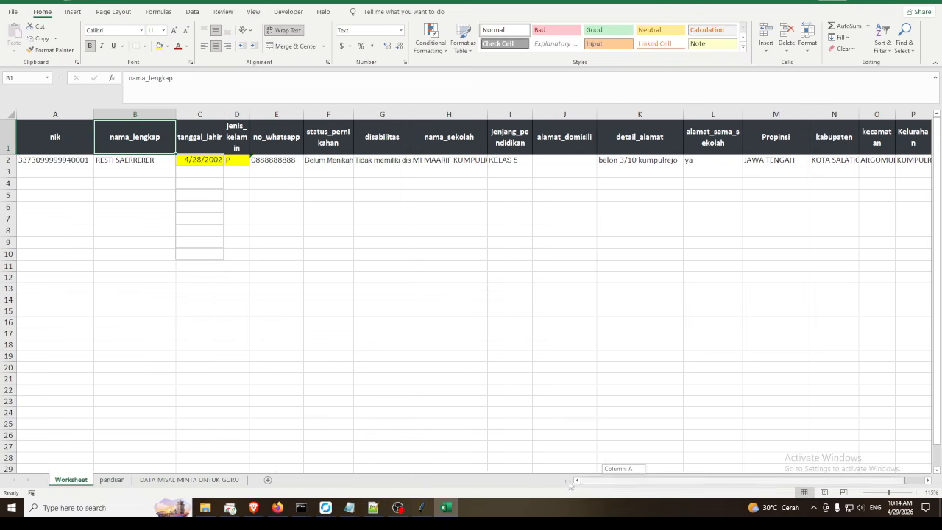
click(65, 144)
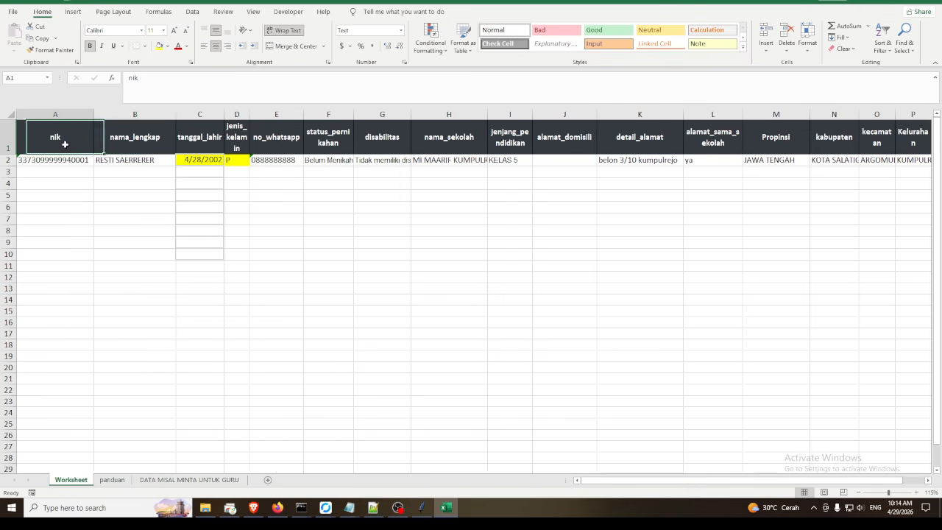
click(458, 149)
click(515, 143)
shift+click(461, 138)
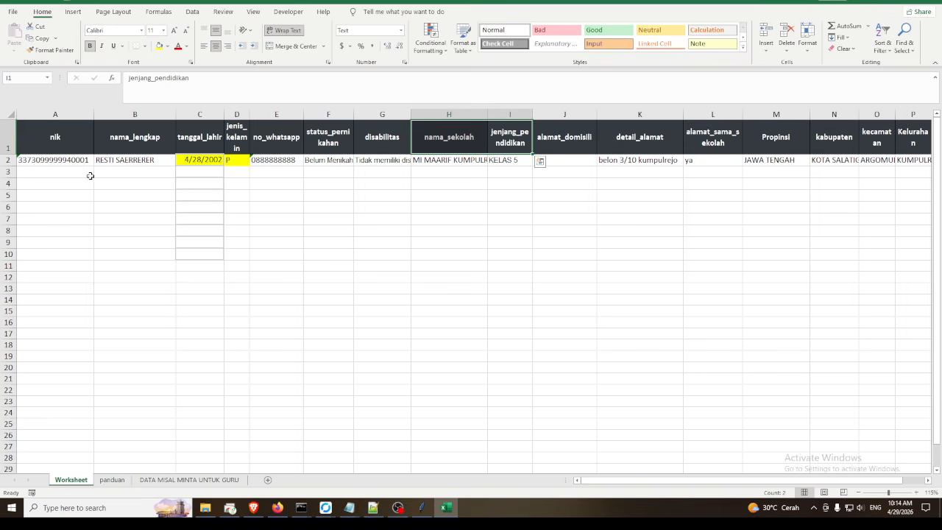
- Examine the nama_lengkap entry together with the nik and nama_lengkap headers as the pupil's identifying fields
click(131, 160)
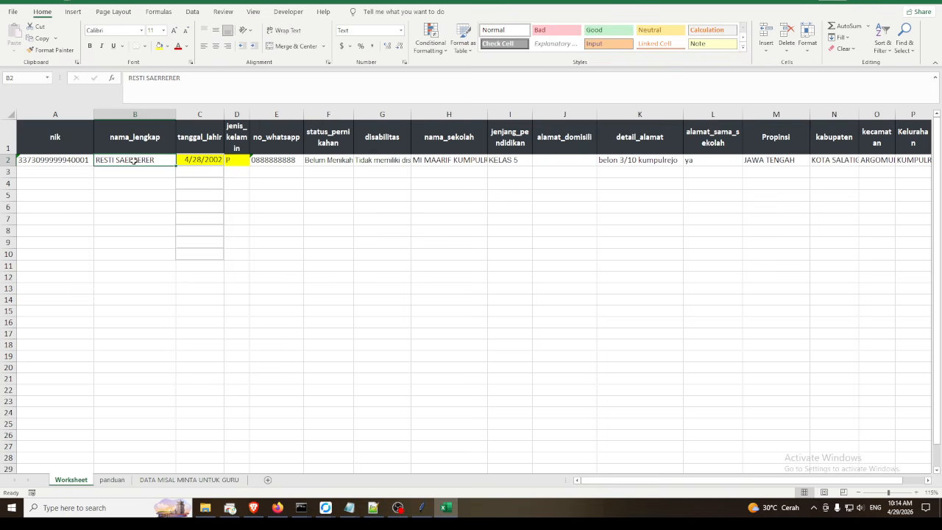
drag(135, 140, 137, 161)
drag(56, 137, 157, 130)
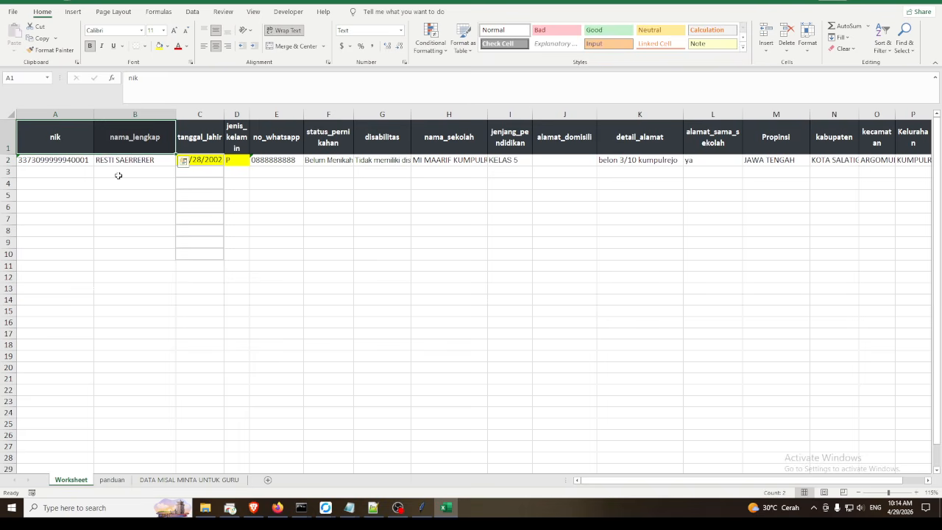
click(140, 159)
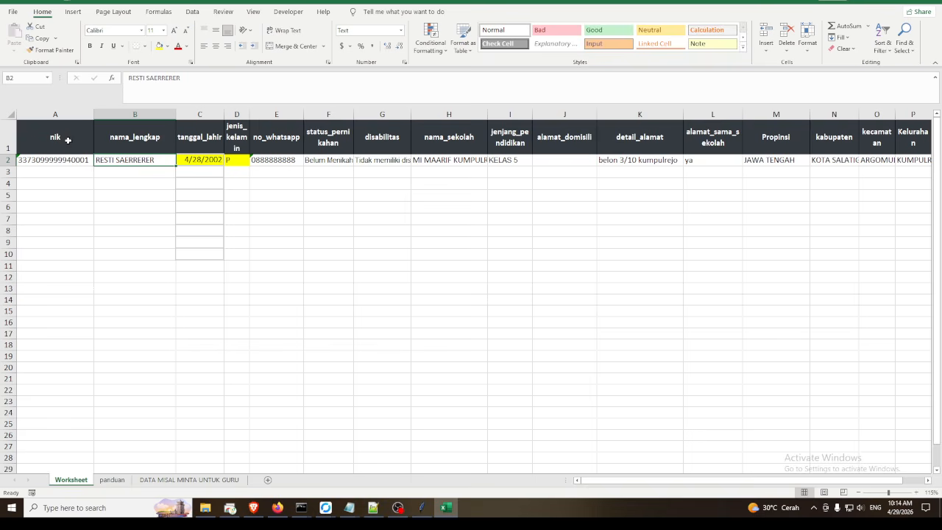
- Try a yellow fill on the nik and nama_lengkap header cells, and undo it
drag(67, 140, 117, 137)
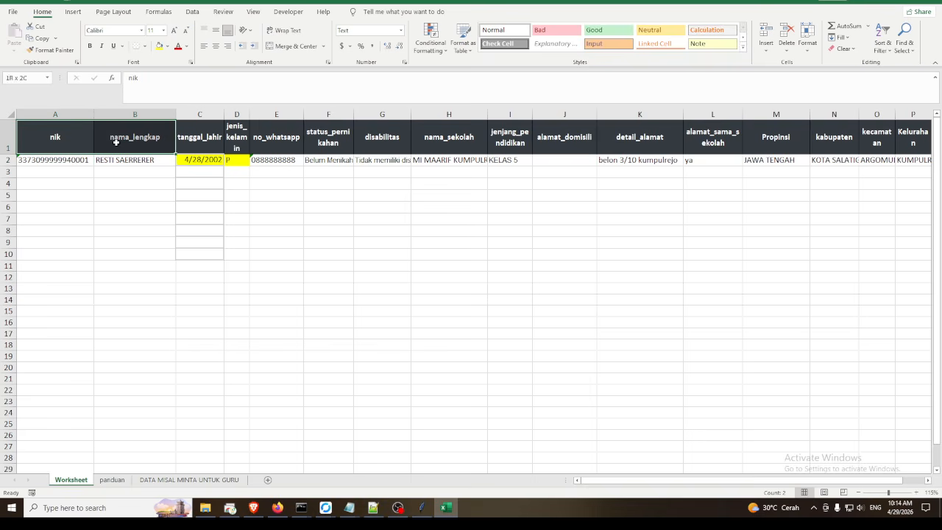
click(158, 46)
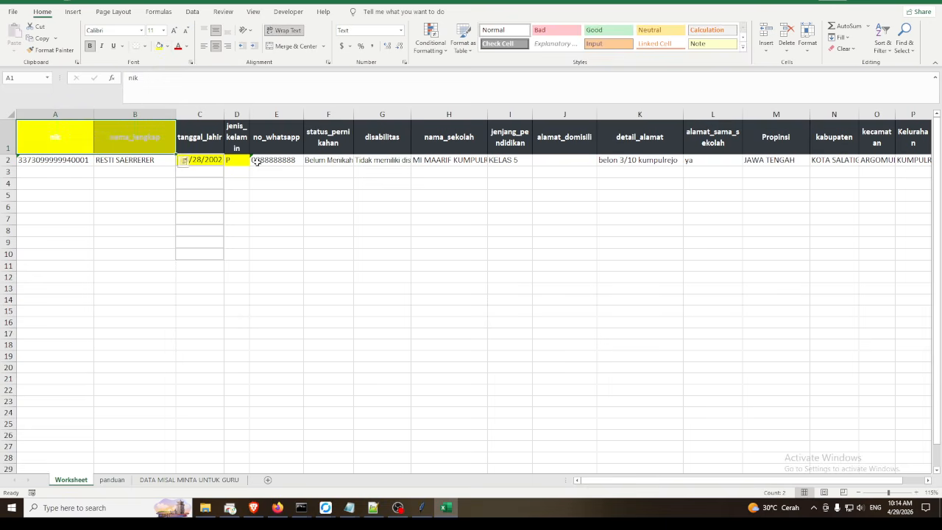
key(ctrl+z)
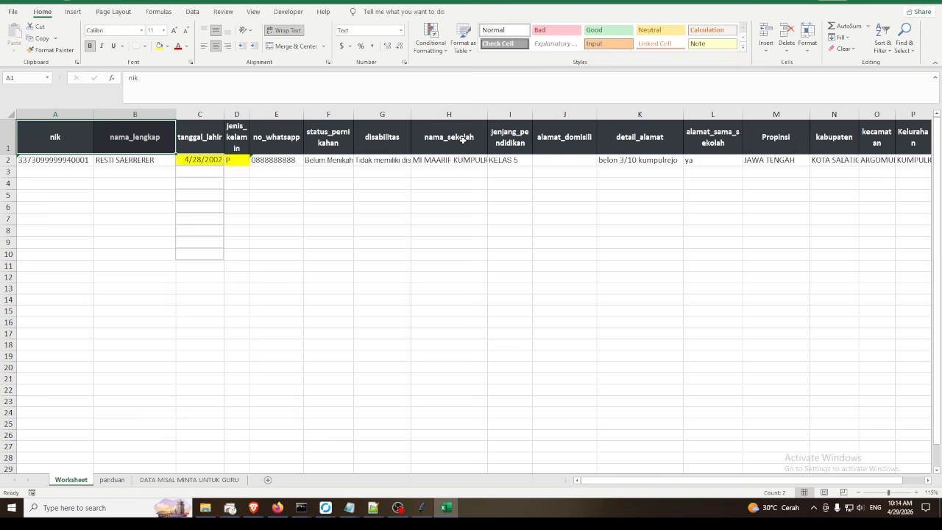
- Review the sample row's school, class and detail_alamat cells and its address fields from Propinsi to Kelurahan
drag(462, 138, 479, 159)
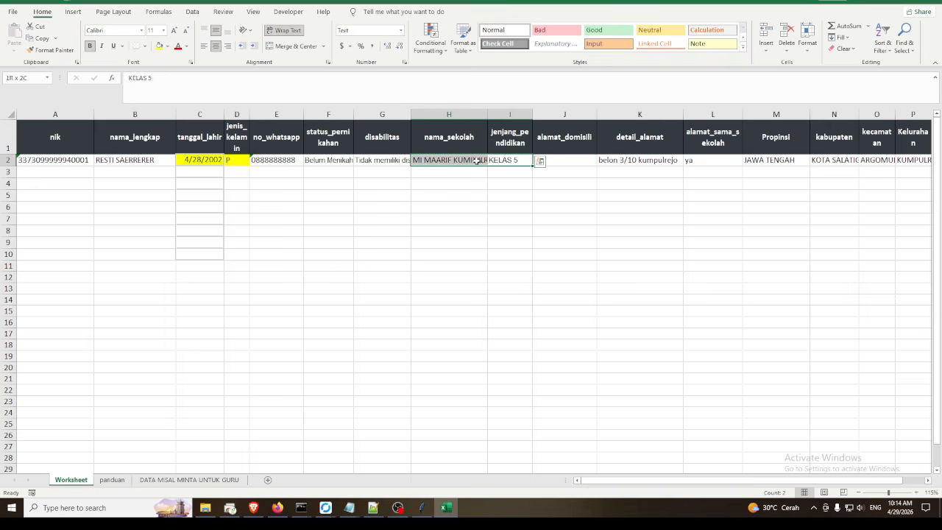
click(663, 162)
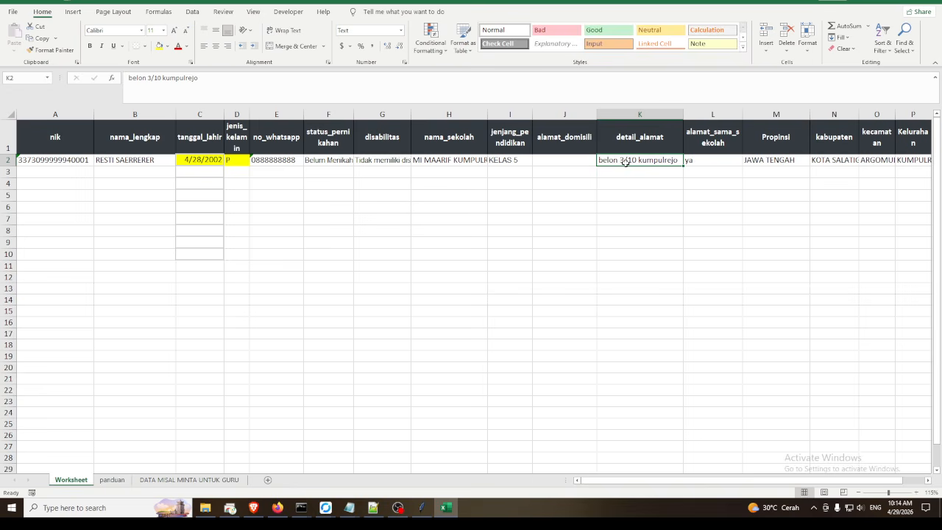
click(748, 180)
drag(767, 164, 740, 159)
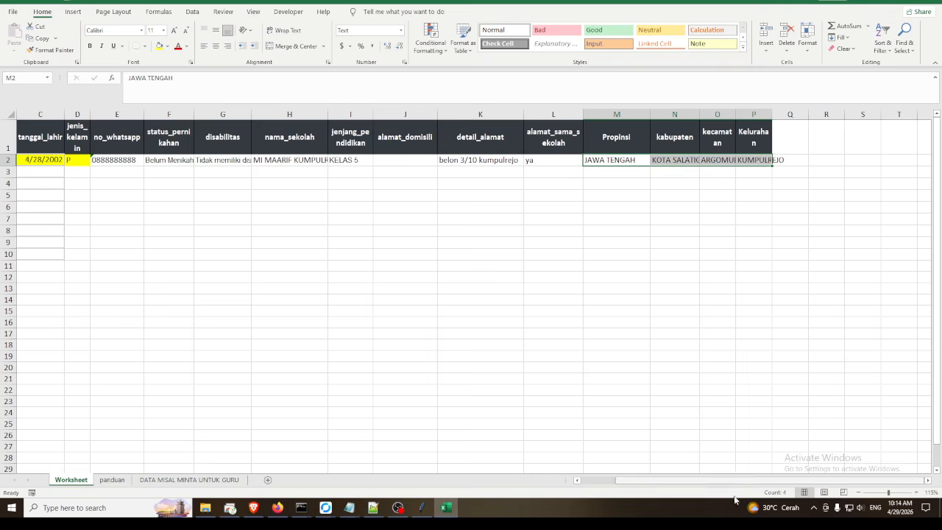
drag(744, 480, 625, 474)
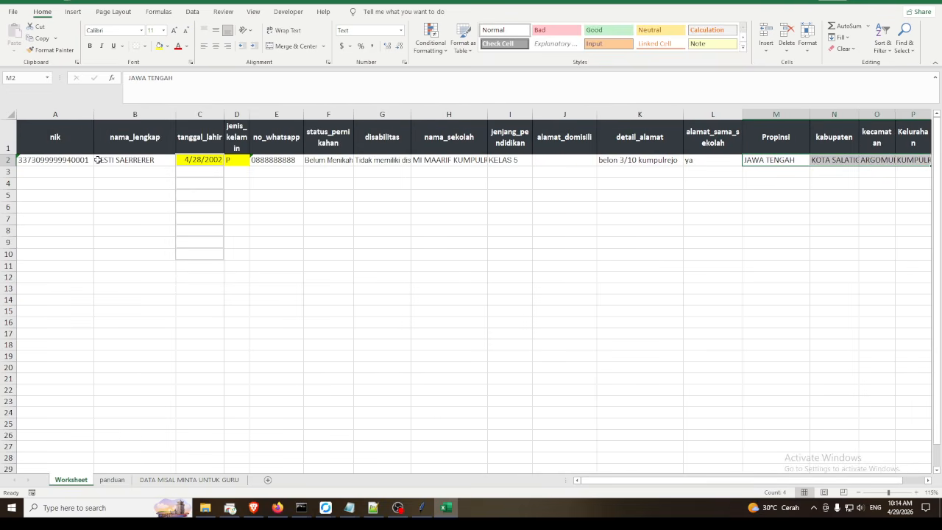
drag(152, 221, 131, 224)
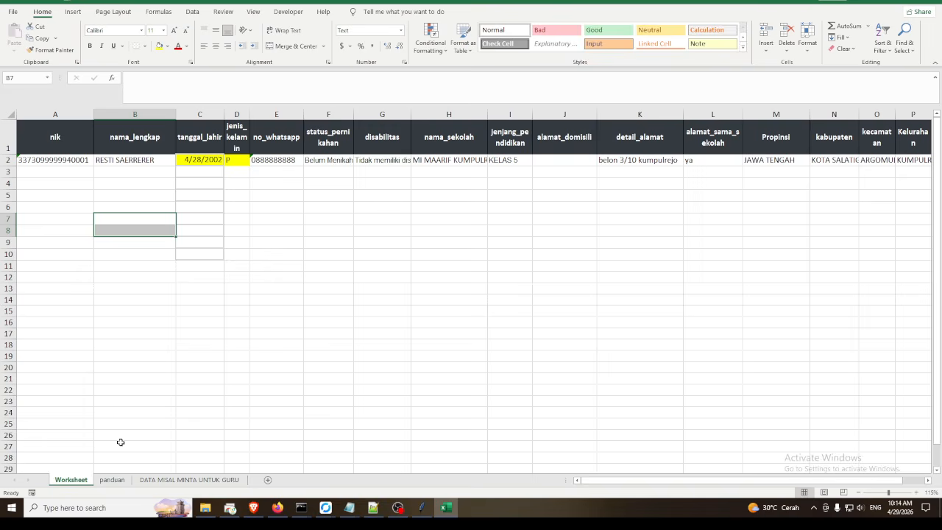
- Review the sample row on the DATA MISAL MINTA UNTUK GURU sheet, including the BB, TB and KEBUGARAN columns
click(112, 480)
click(148, 481)
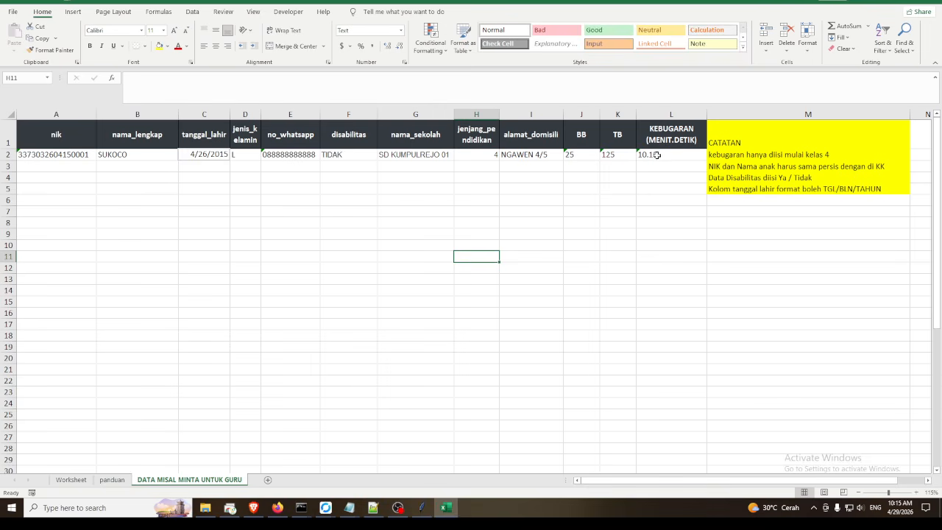
drag(579, 151, 671, 153)
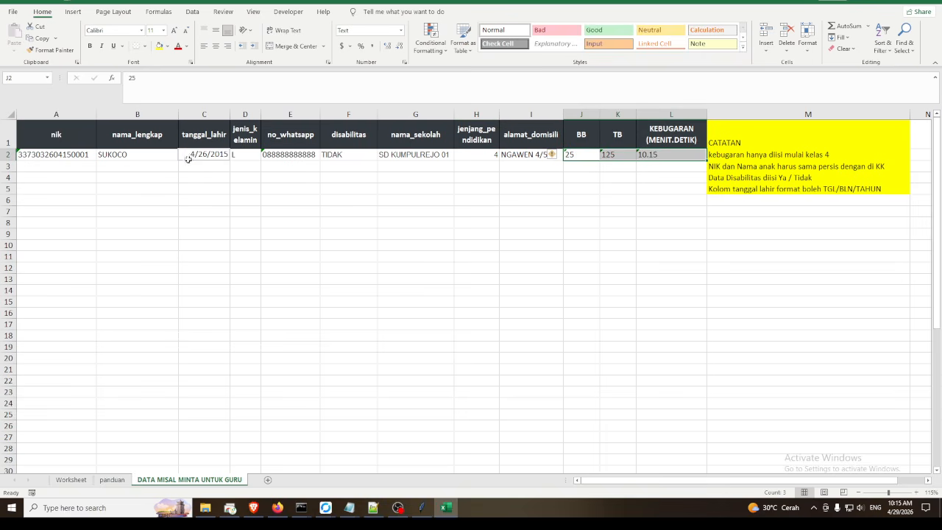
drag(82, 156, 667, 158)
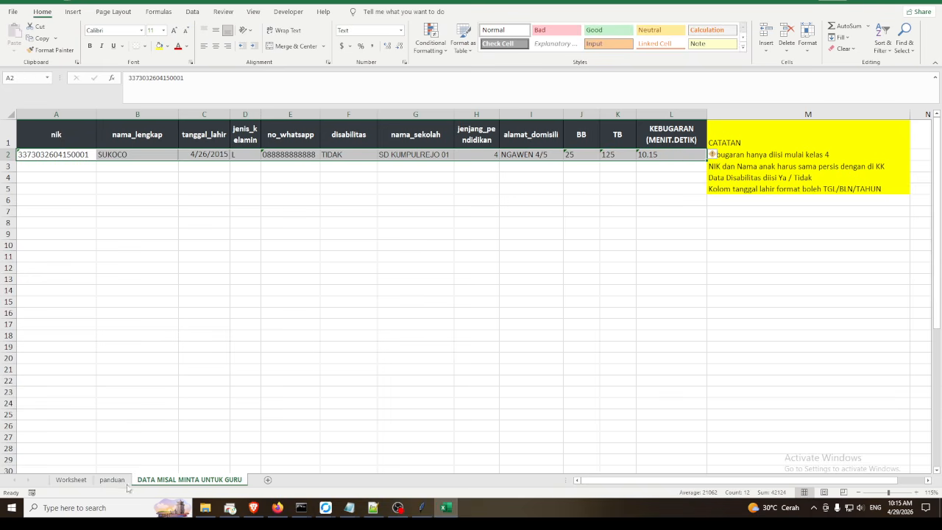
- Recheck the sample row on the Worksheet sheet, and close data_sekolah.xlsx with its changes saved
click(71, 479)
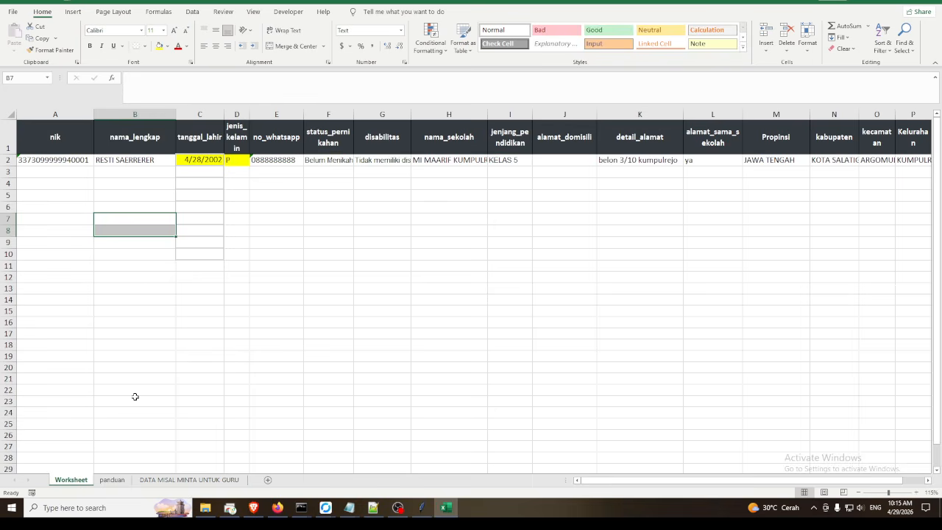
drag(76, 162, 699, 174)
click(698, 214)
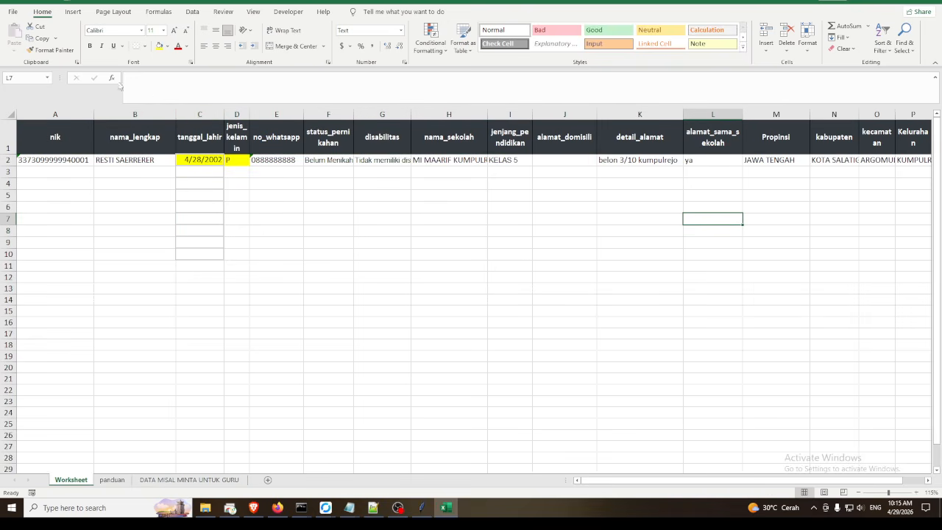
click(932, 3)
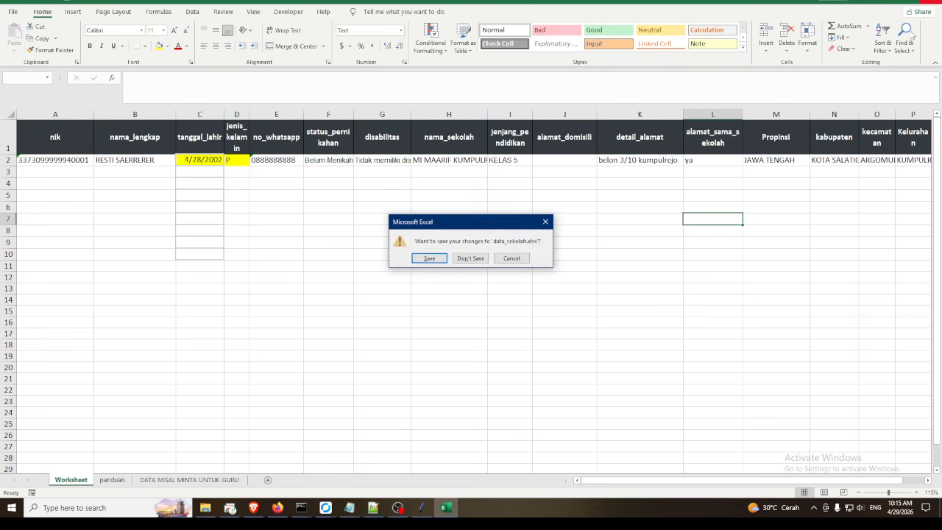
click(444, 258)
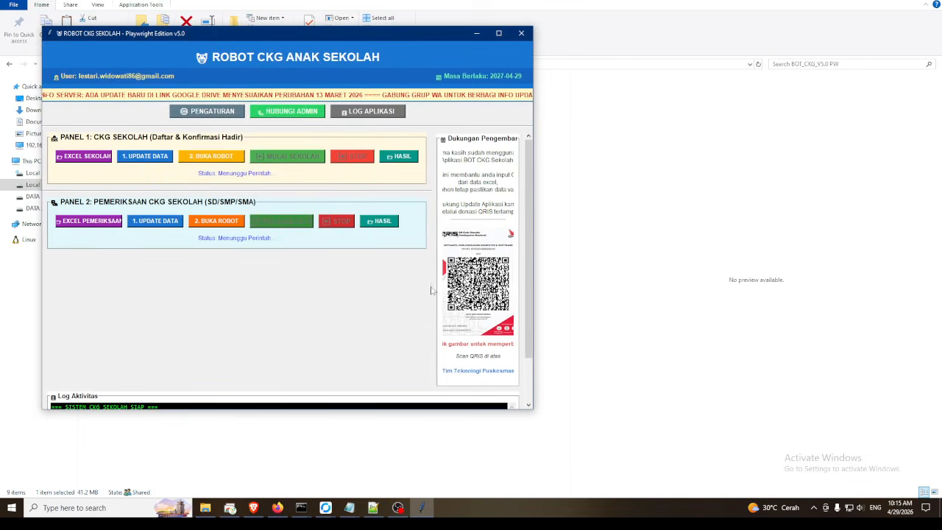
- Open Panel 2's examination workbook and review the sample row's Nama to Hadir columns on the Worksheet sheet
click(100, 223)
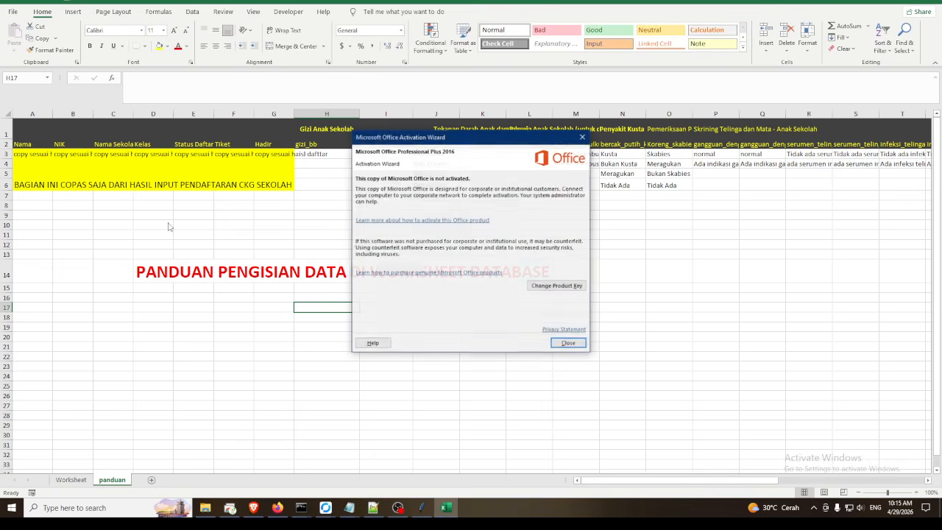
click(570, 343)
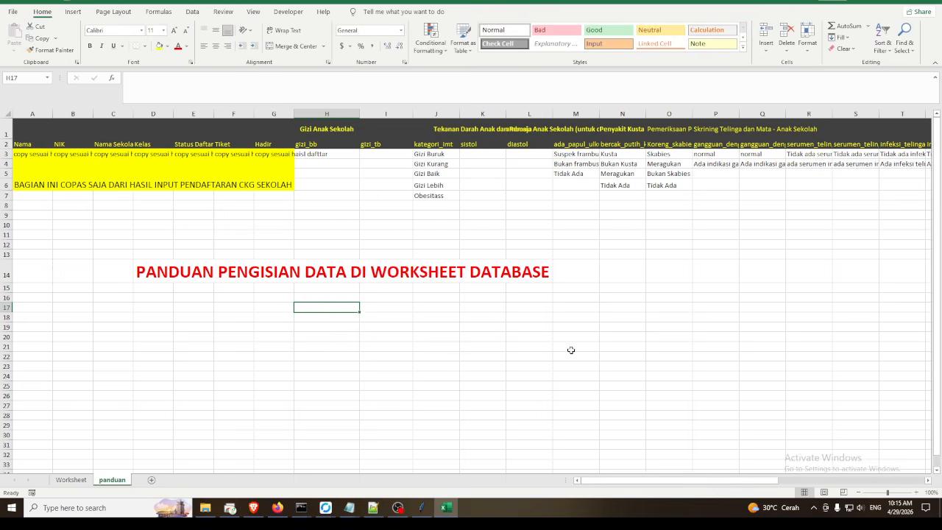
click(71, 480)
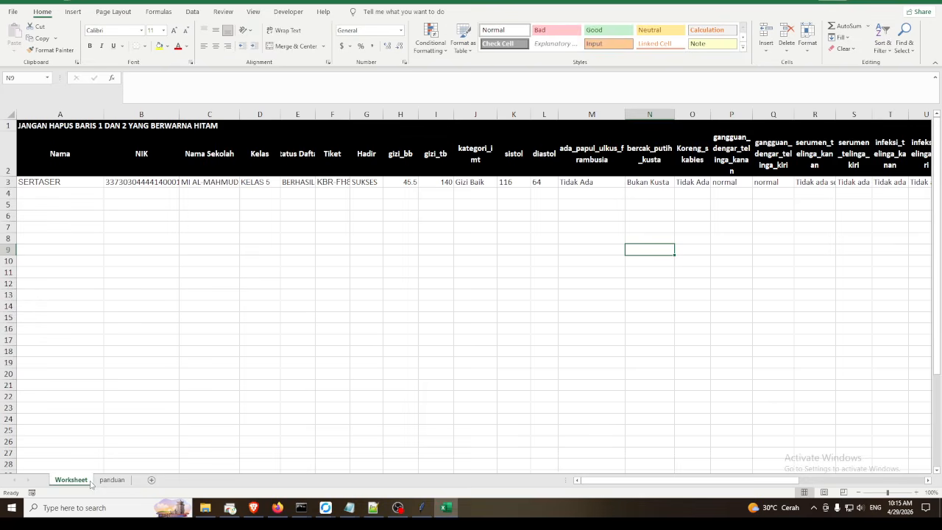
click(177, 184)
click(90, 182)
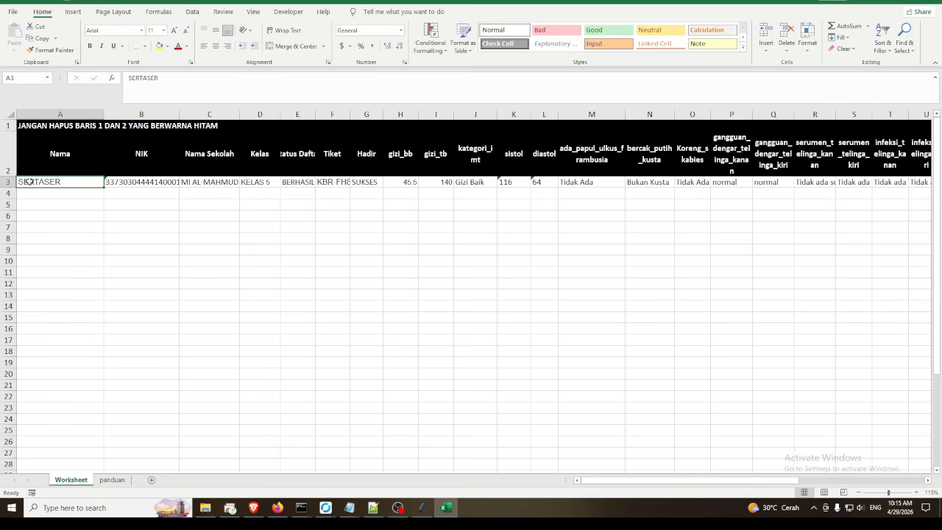
drag(75, 181, 365, 180)
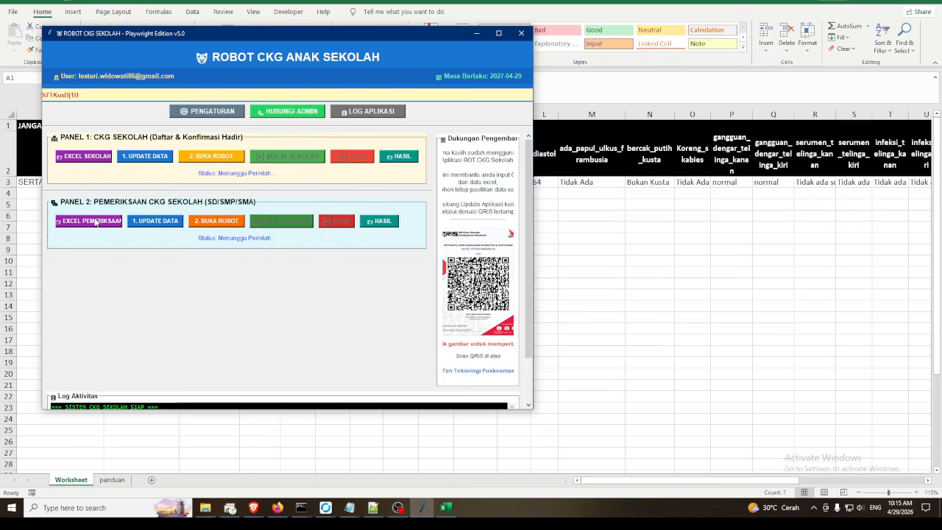
- Return to the examination workbook and review the sample row's gizi_bb, gizi_tb, kategori_imt, sistol and diastol cells
click(445, 507)
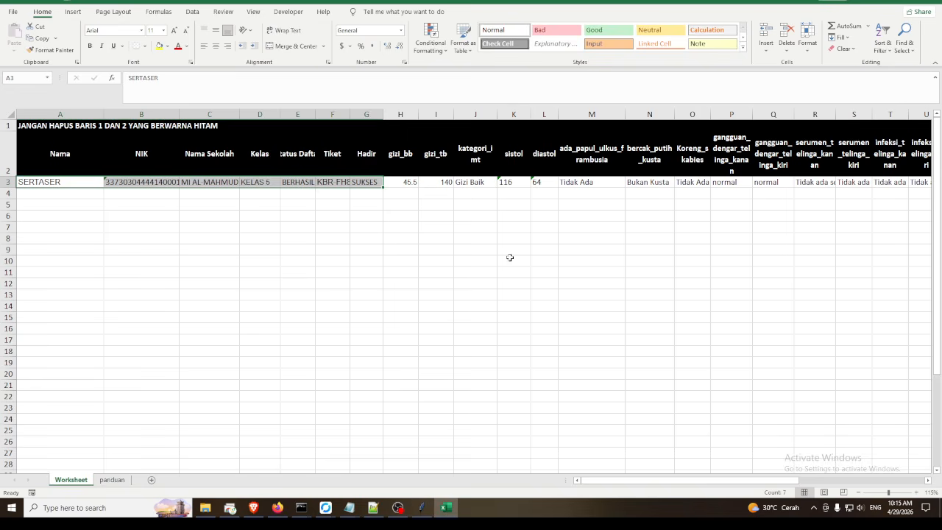
click(309, 183)
drag(407, 182, 432, 182)
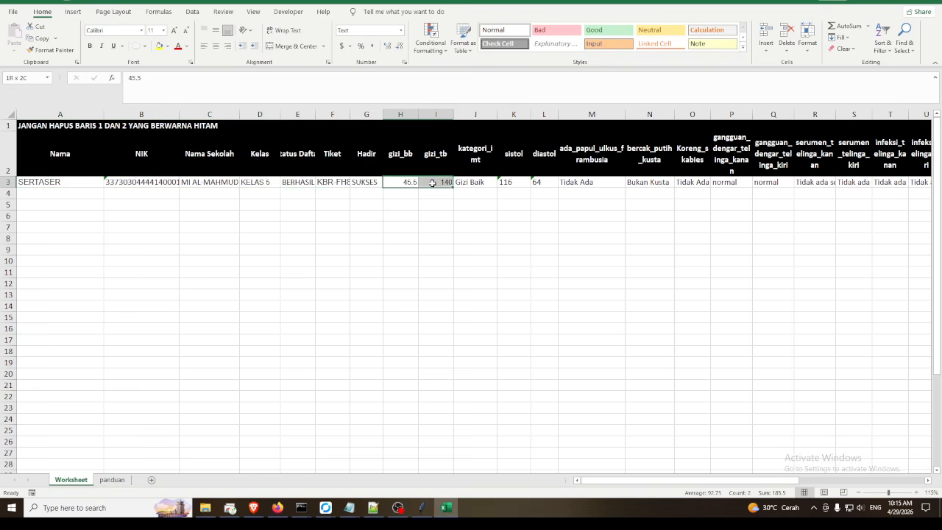
click(488, 181)
click(513, 182)
click(536, 183)
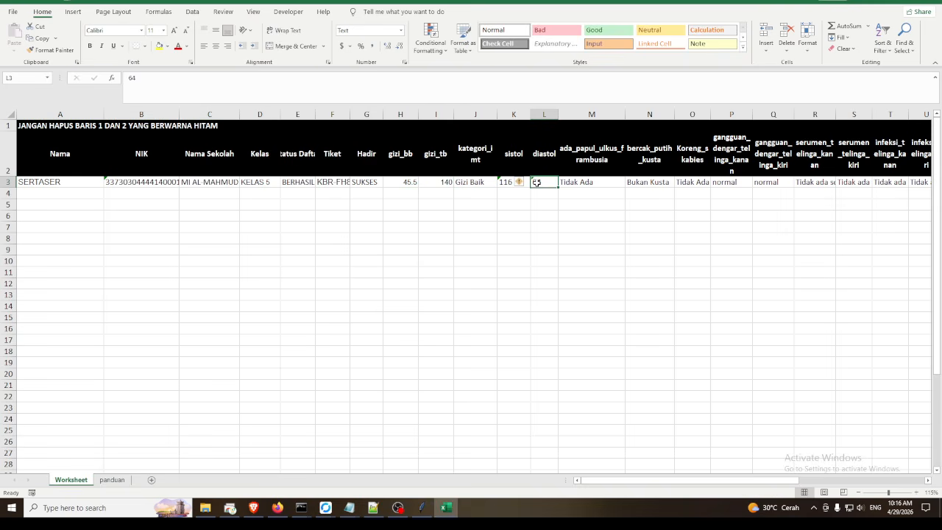
drag(420, 182, 442, 183)
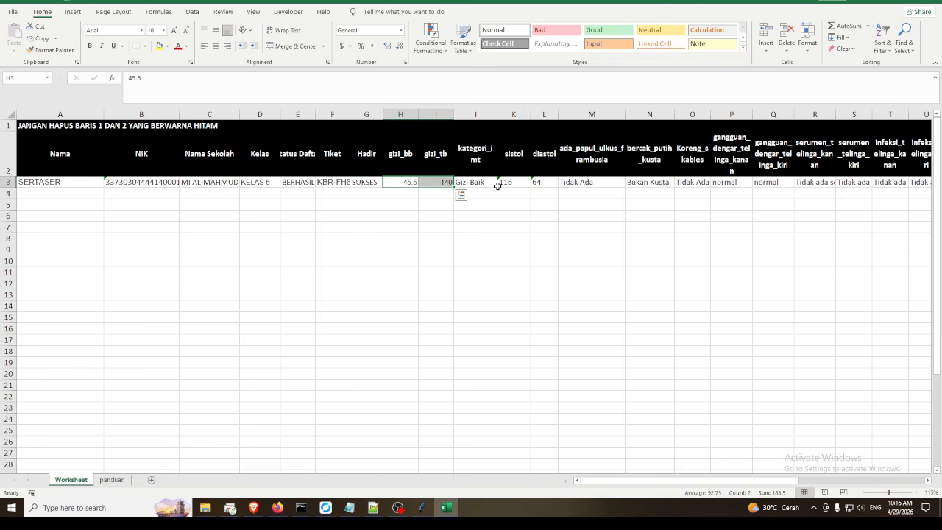
drag(508, 182, 531, 184)
click(594, 189)
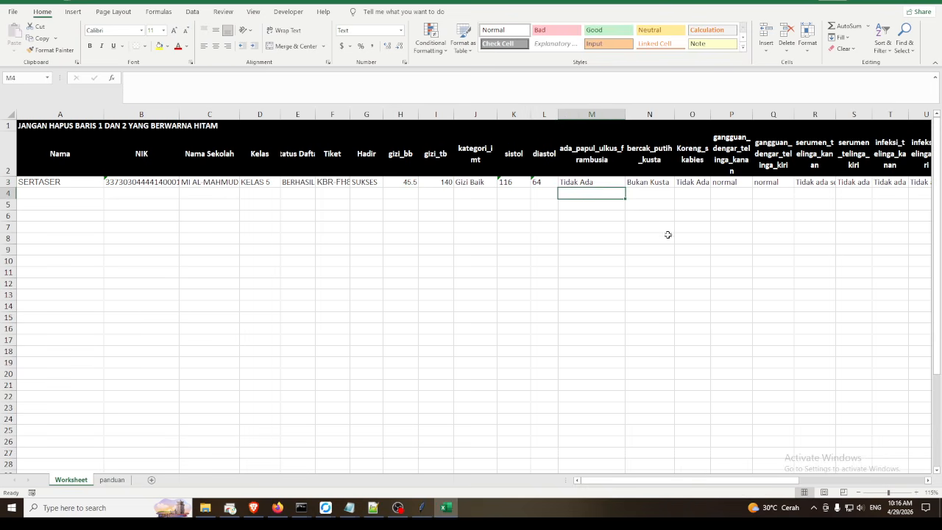
- Review the sample row's frambusia, kusta and skabies cells and both gangguan_dengar_telinga cells
click(601, 182)
click(657, 182)
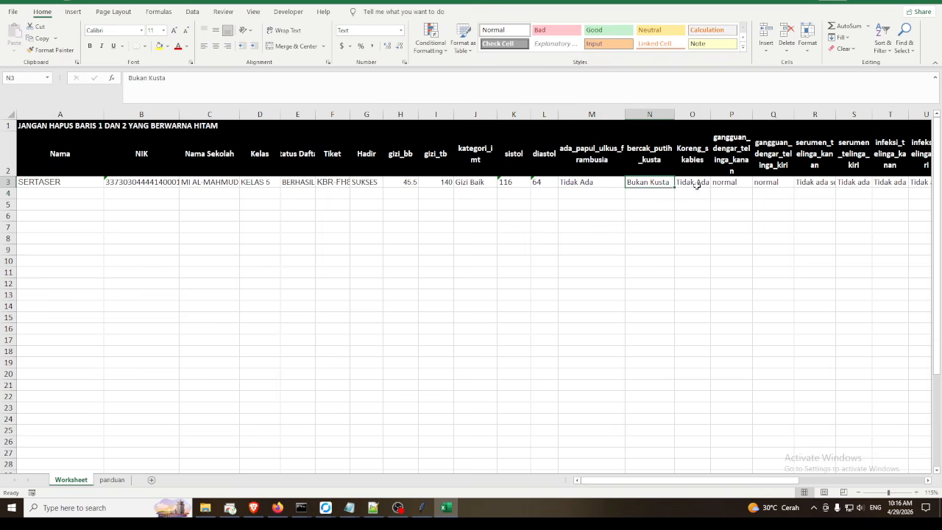
click(698, 183)
click(726, 184)
click(781, 188)
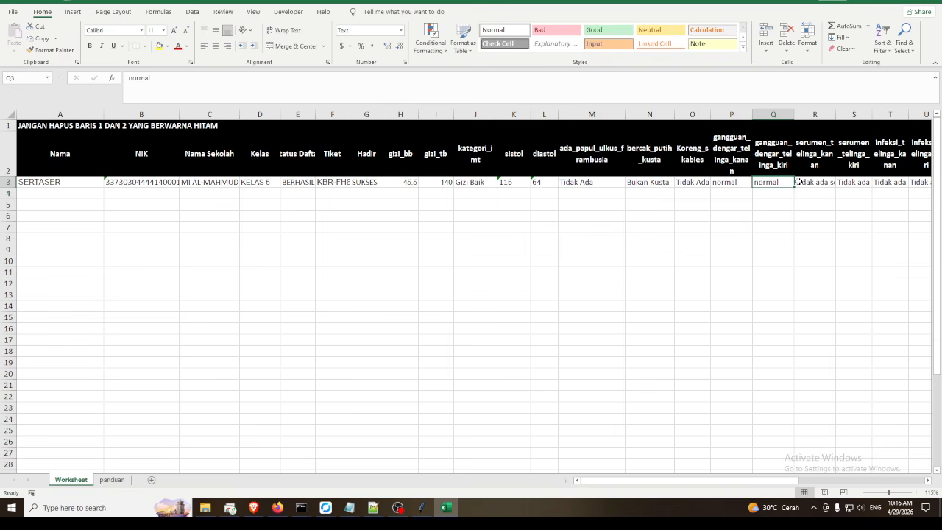
- Review the sample row's ear and eye examination cells from serumen_telinga_kanan to kaca_mata
key(Right)
key(Right)
key(Right)
key(Right)
key(Right)
key(Right)
key(Right)
key(Right)
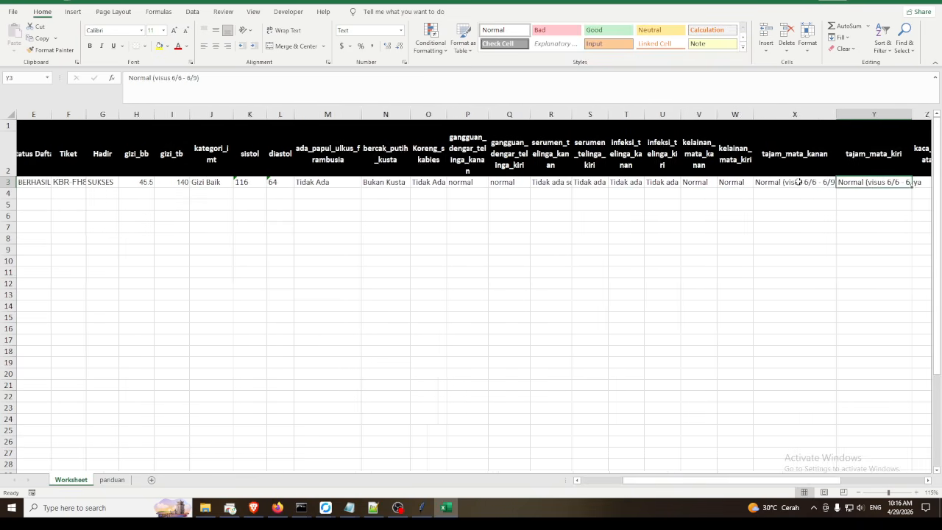
key(Right)
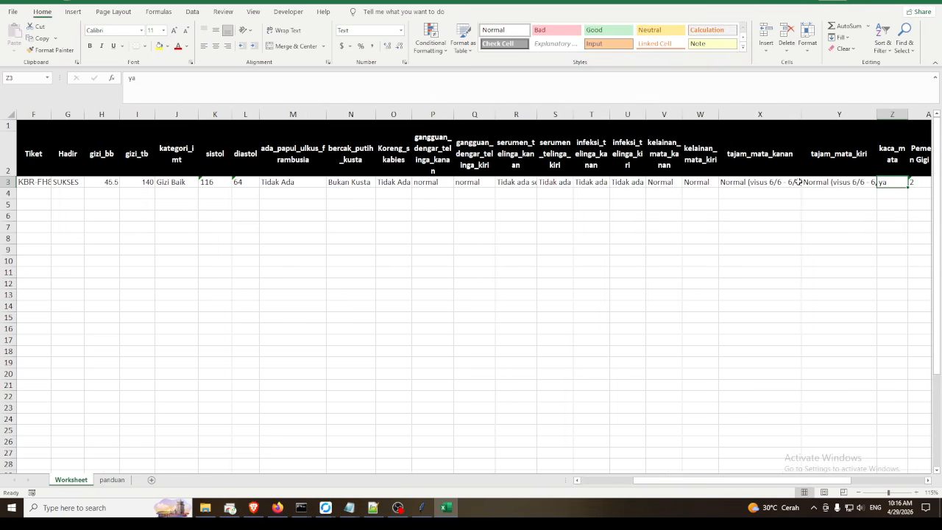
- Look over the Worksheet sheet's full range of columns from Nama to hasil_HB, and return to column A
key(Left)
key(Left)
key(Left)
key(Left)
key(Left)
key(Left)
key(Left)
key(Left)
key(Left)
key(Left)
key(Left)
key(Left)
key(Left)
key(Left)
key(Left)
key(Left)
key(Left)
key(Left)
key(Left)
key(Left)
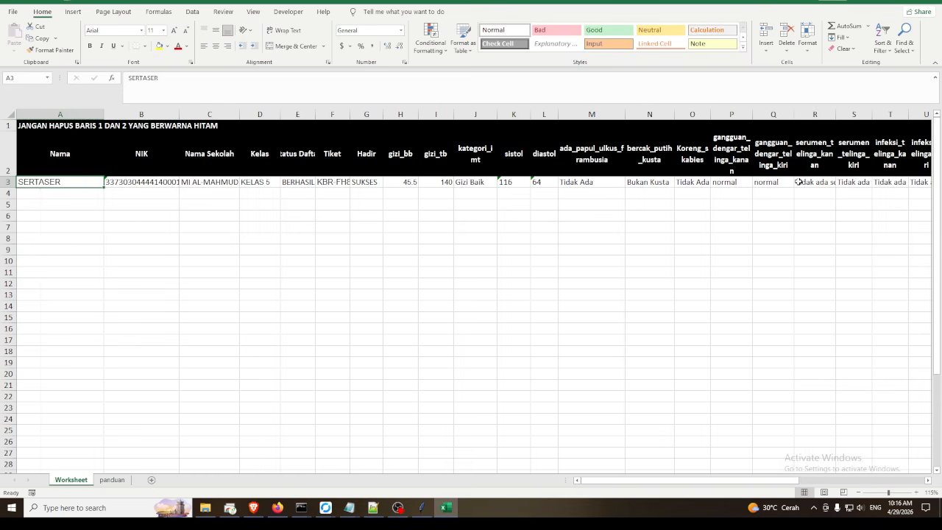
key(Down)
key(Down)
key(Down)
key(Down)
key(Down)
key(Right)
key(Right)
key(Right)
key(Right)
key(Right)
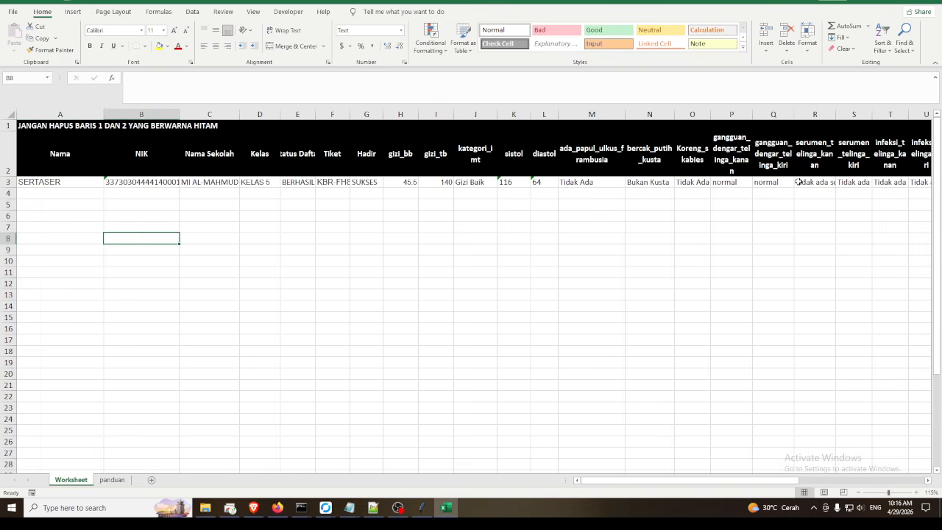
key(Right)
key(Right)
key(Right)
key(Right)
key(Right)
key(Right)
key(Right)
key(Right)
key(Right)
key(Right)
key(Right)
key(Right)
key(Right)
key(Right)
key(Right)
key(Right)
key(Right)
key(Right)
key(Right)
key(Right)
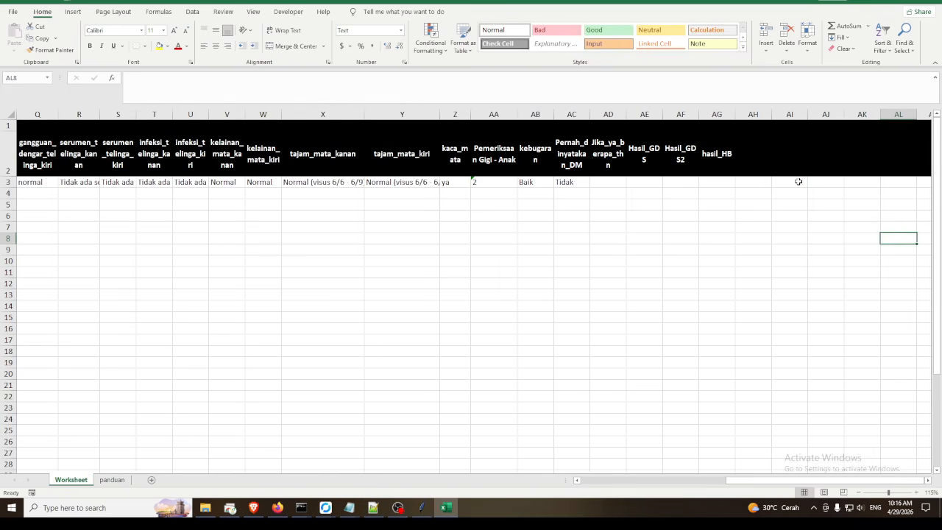
key(Left)
key(Left)
key(Left)
key(Left)
key(Left)
key(Left)
key(Left)
key(Left)
key(Left)
key(Left)
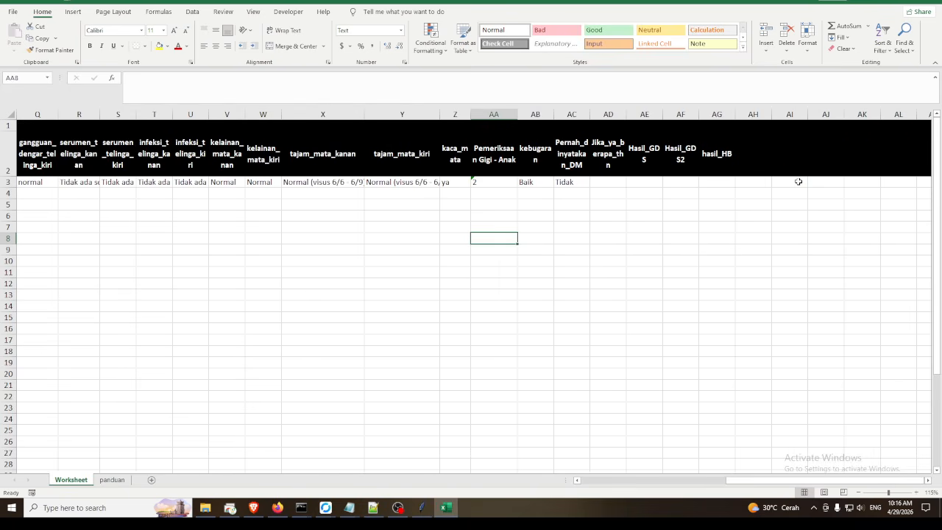
key(Left)
key(Left)
key(Left)
key(Left)
key(Left)
key(Left)
key(Left)
key(Left)
key(Left)
key(Left)
key(Left)
key(Left)
key(Left)
key(Left)
key(Left)
key(Left)
key(Left)
key(Left)
key(Left)
key(Left)
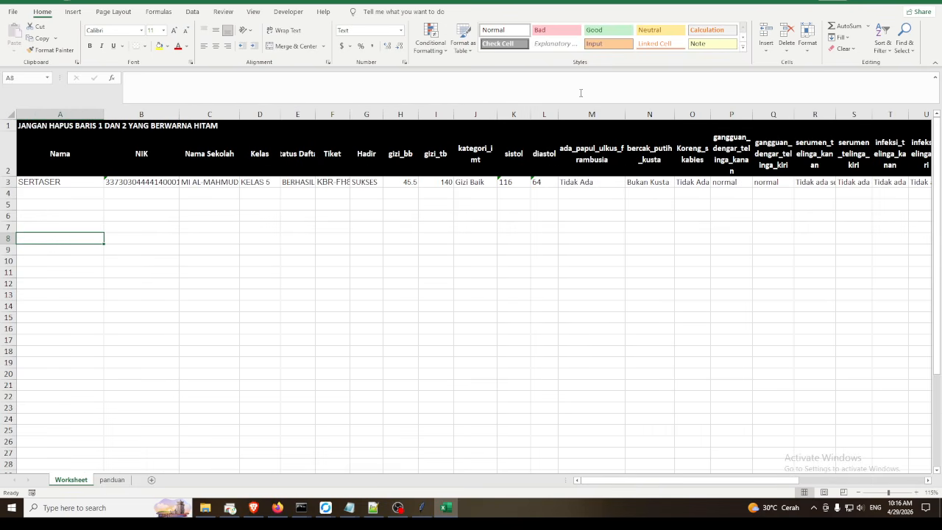
- Close the examination workbook and the school-children dashboard, and launch Dashboard_Launcher dewasa lansia apras
click(930, 4)
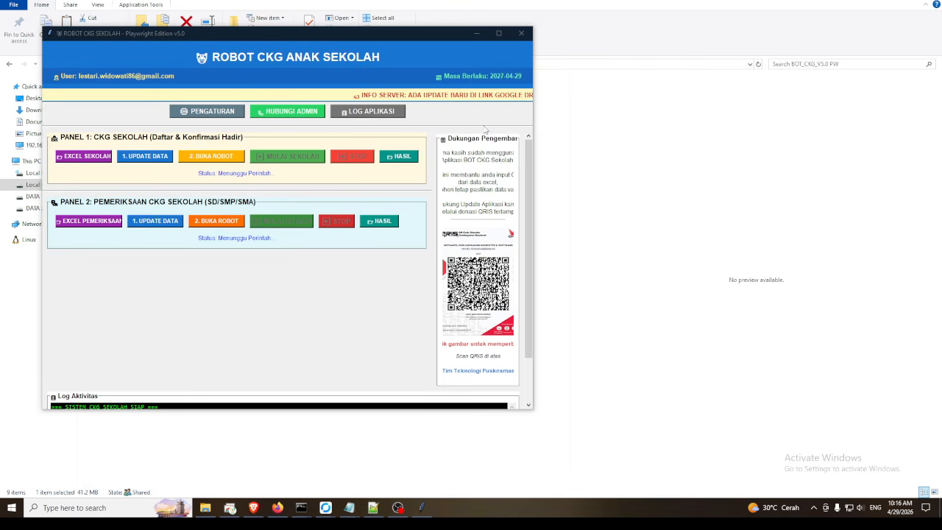
click(520, 33)
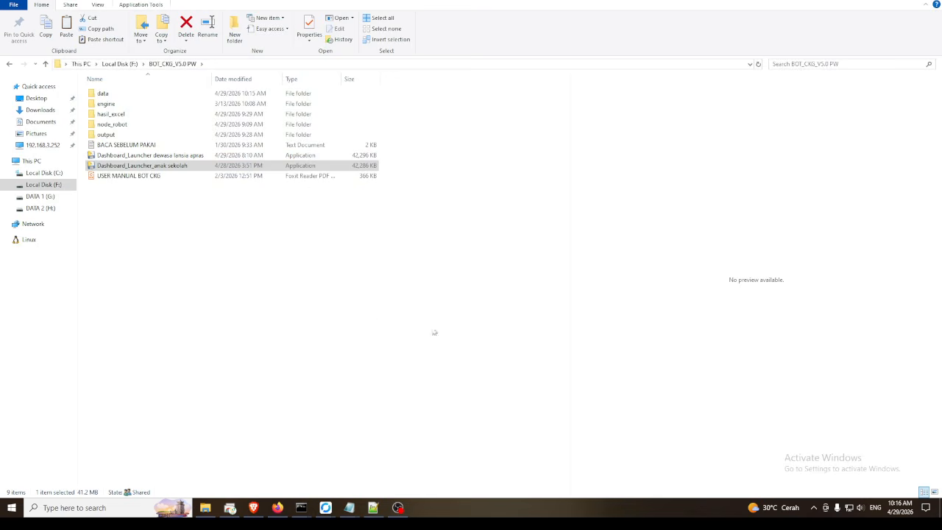
double_click(169, 156)
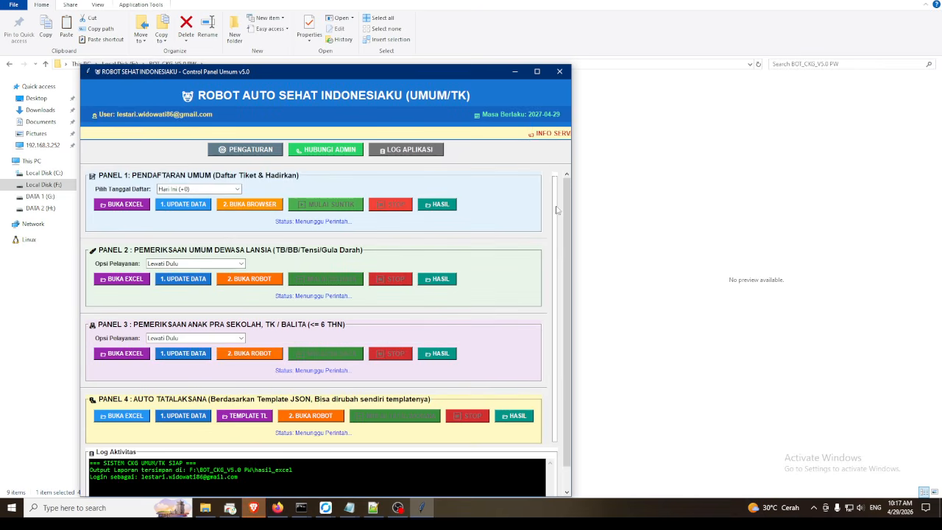
- Open Panel 4's Auto Tatalaksana workbook, check its panduan and Worksheet sheets for the NO TIKET column, and close it
scroll(331, 323, down, 2)
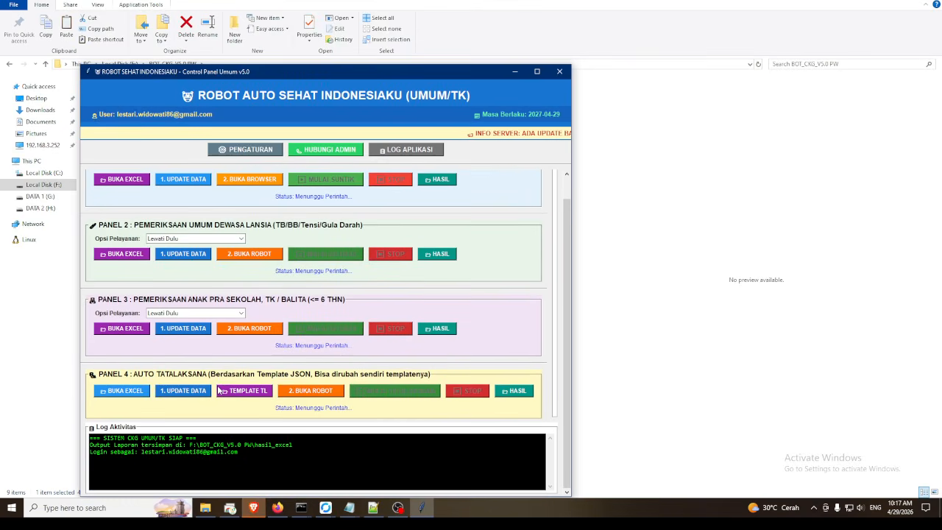
click(131, 394)
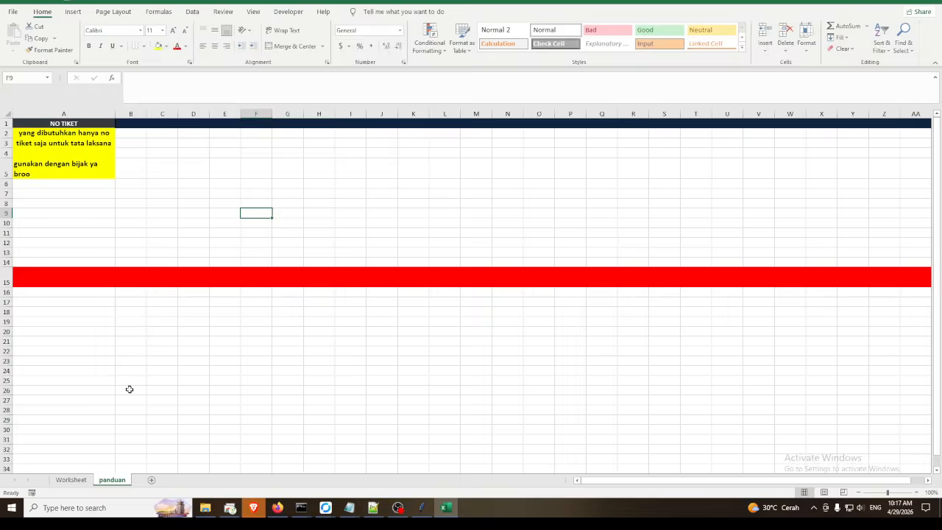
click(568, 344)
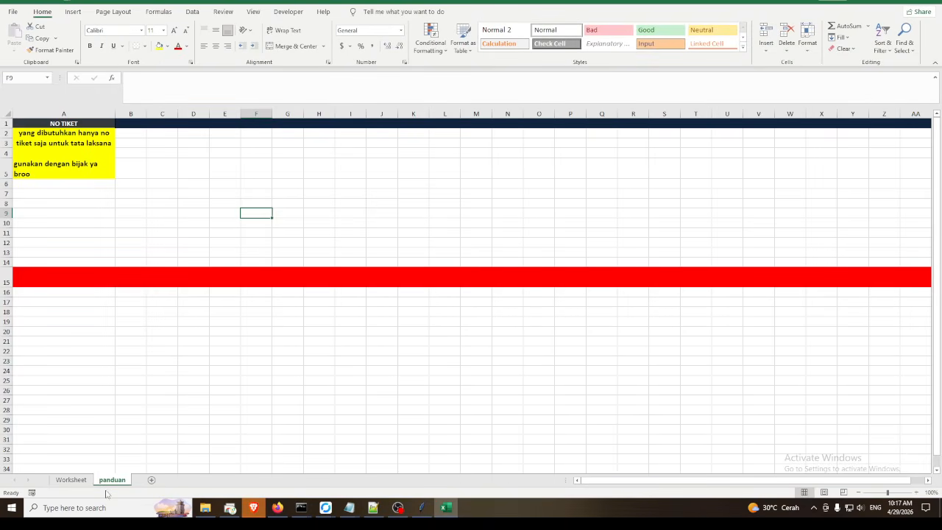
click(70, 480)
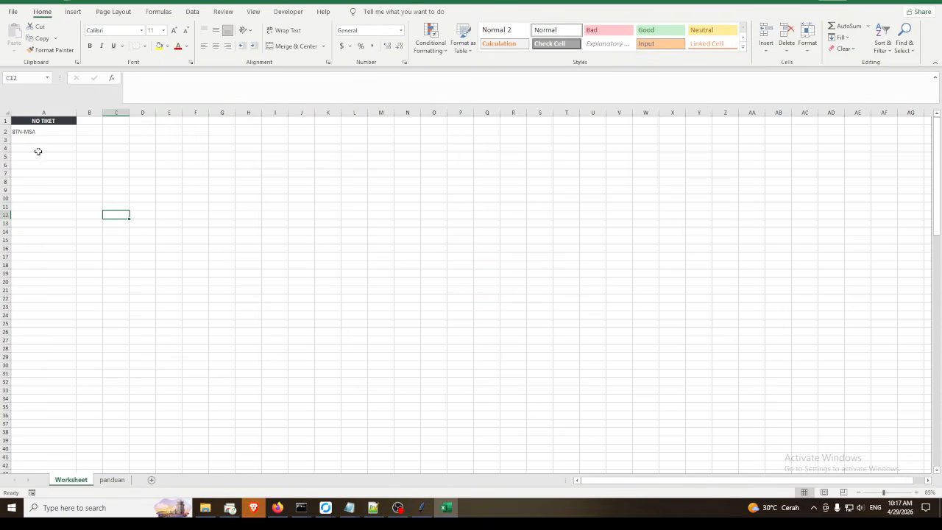
click(932, 1)
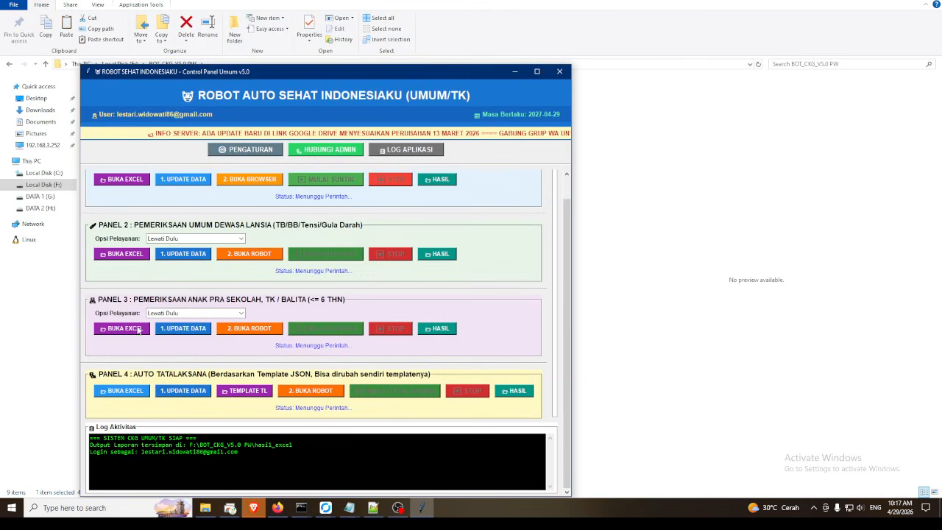
- Open the Excel workbook of Panel 3 for preschool and toddler examinations, and dismiss the Office activation dialog
click(136, 330)
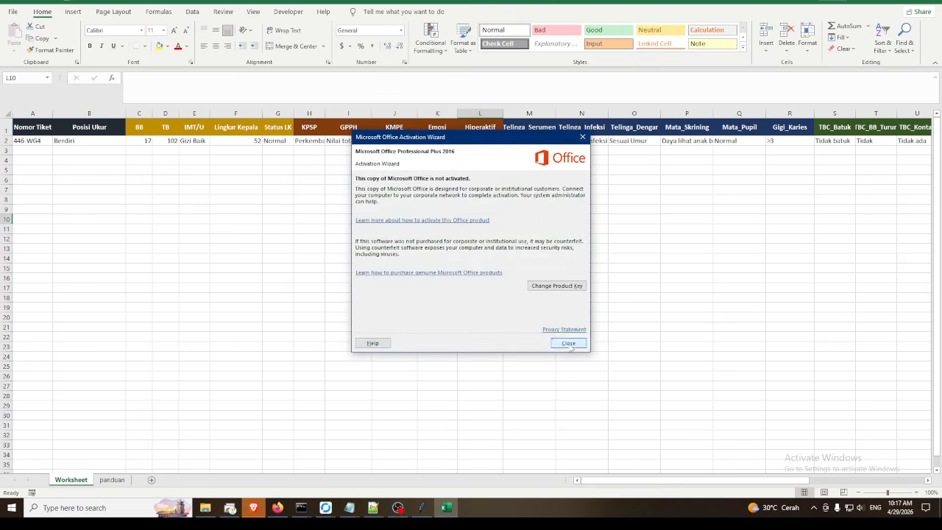
click(566, 345)
click(240, 210)
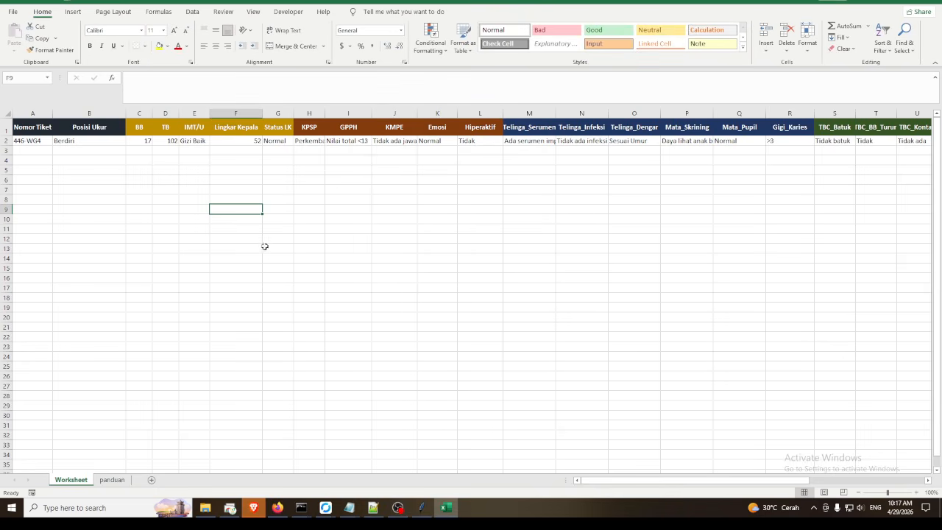
- Examine the IMT/U and Status LK columns and their sample values on the Worksheet sheet
click(194, 112)
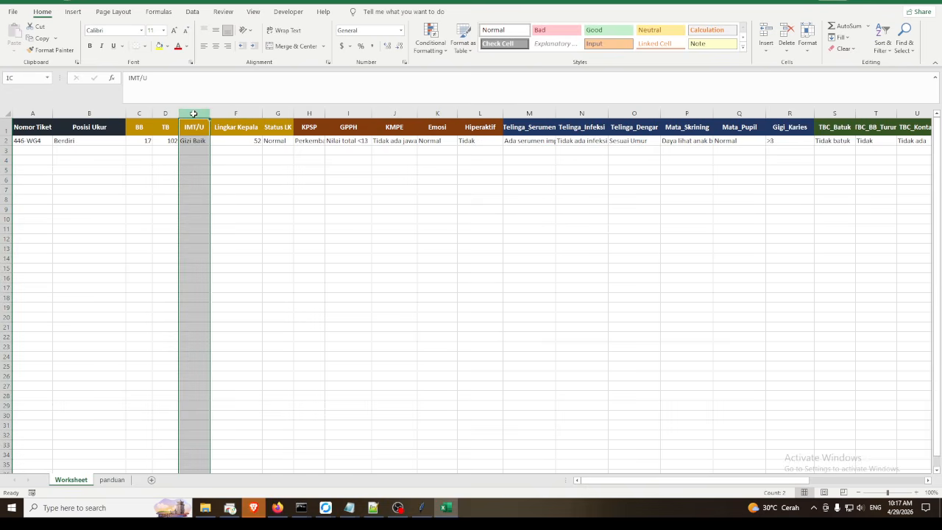
click(193, 141)
click(192, 112)
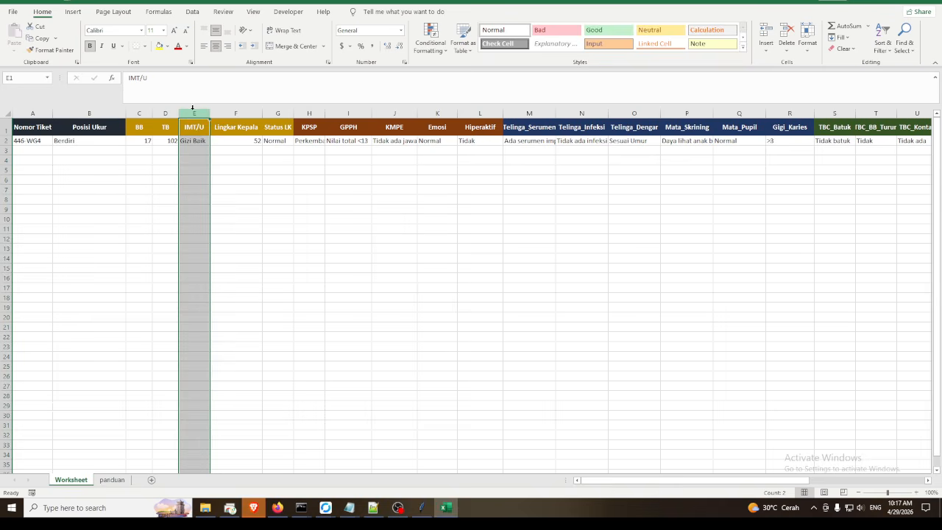
click(286, 112)
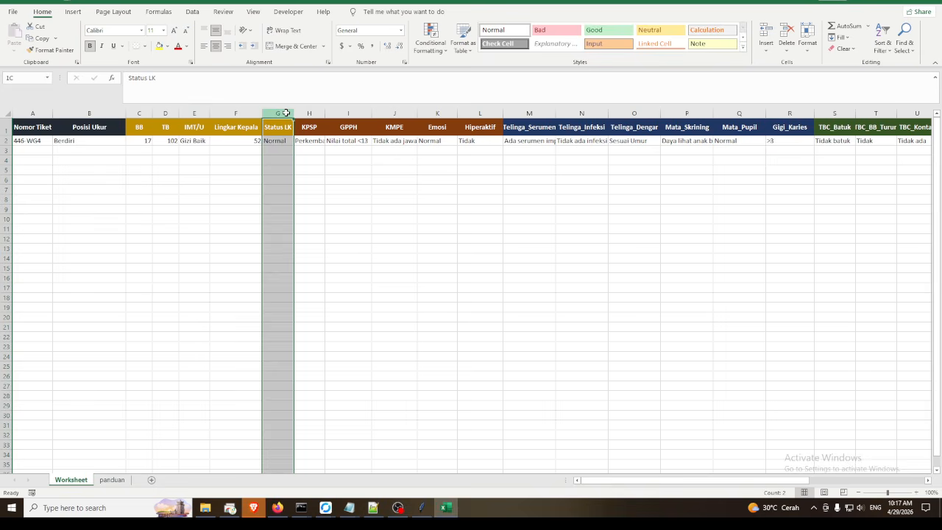
click(277, 143)
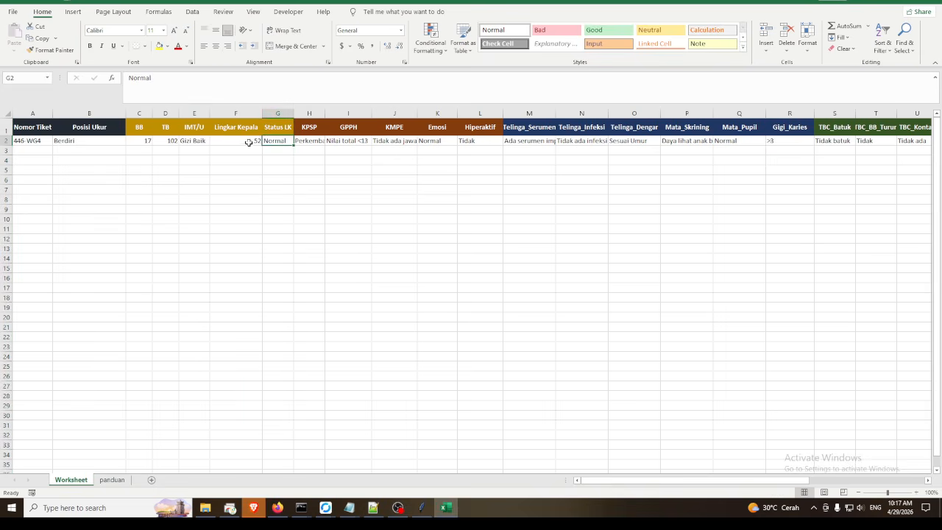
click(195, 141)
click(273, 141)
drag(32, 145, 883, 140)
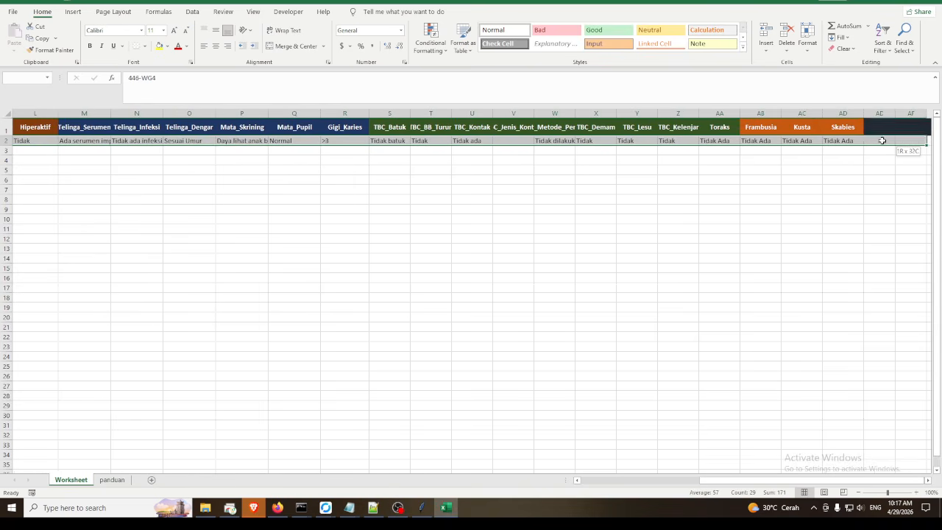
right_click(842, 142)
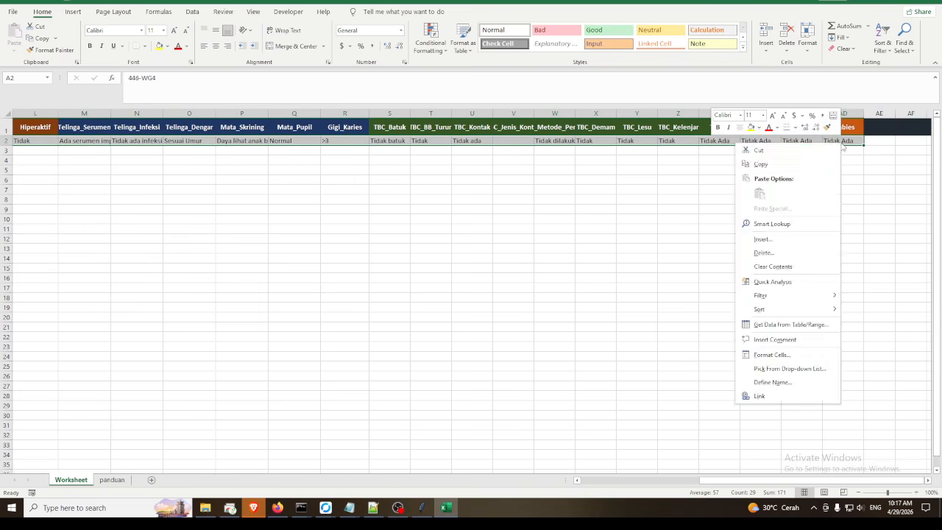
click(791, 165)
scroll(765, 154, left, 5)
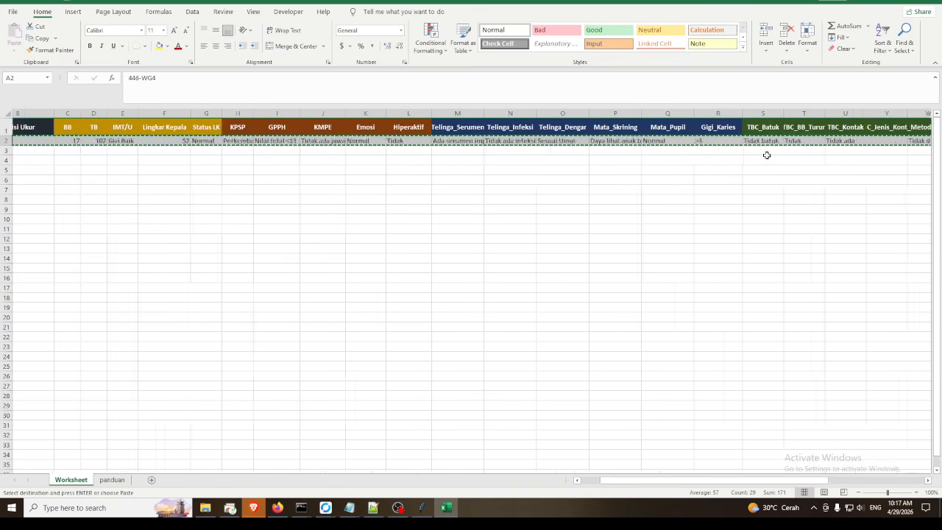
click(280, 511)
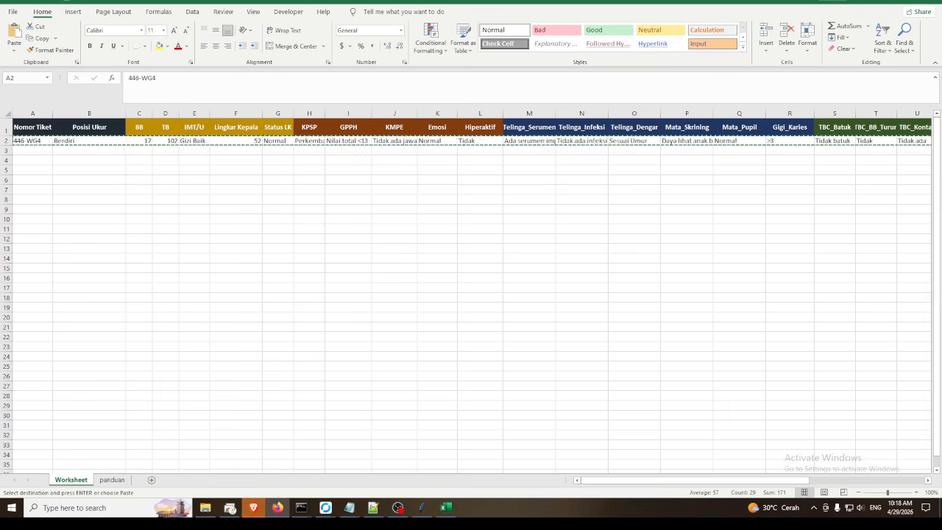
key(Escape)
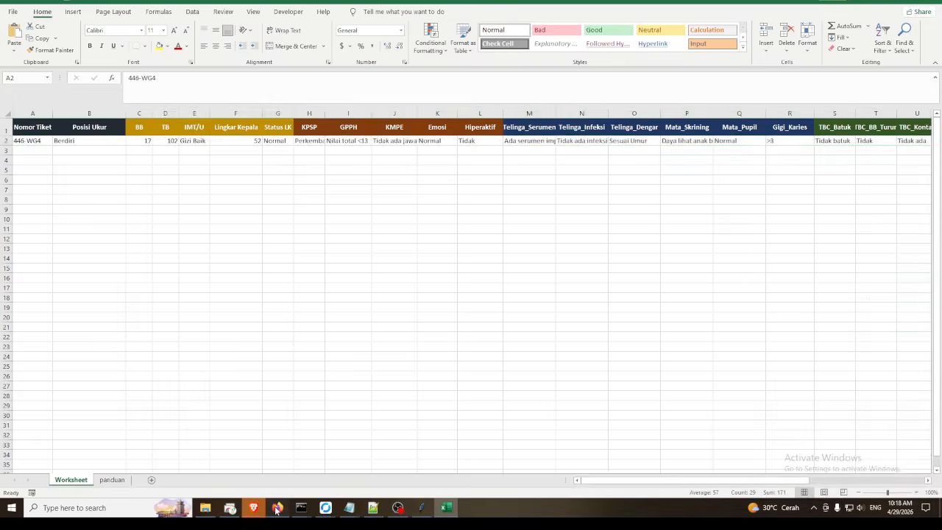
- Open pkmtegalrejo.my.id/bot_server/dashboard/generator_ckg.php in a new tab of the Brave browser and dismiss the translation offer
mouse_move(241, 519)
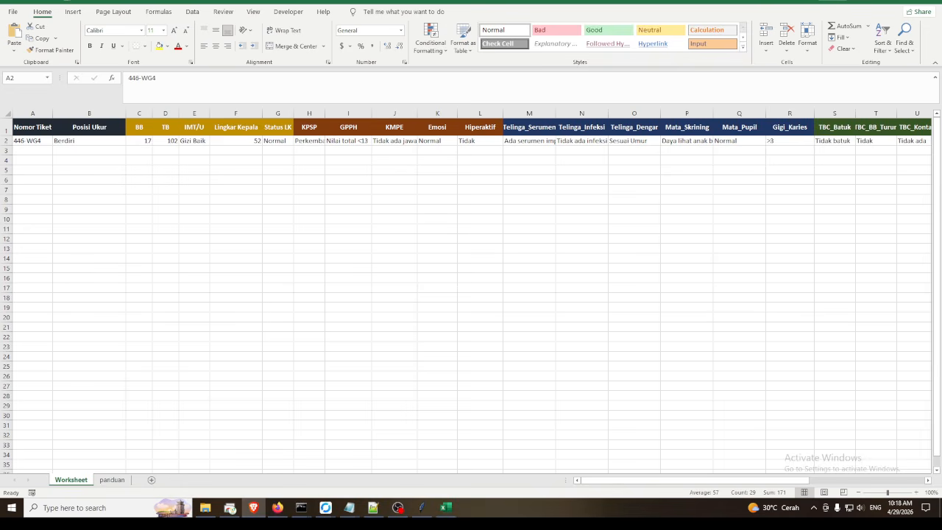
drag(941, 127, 394, 87)
click(587, 87)
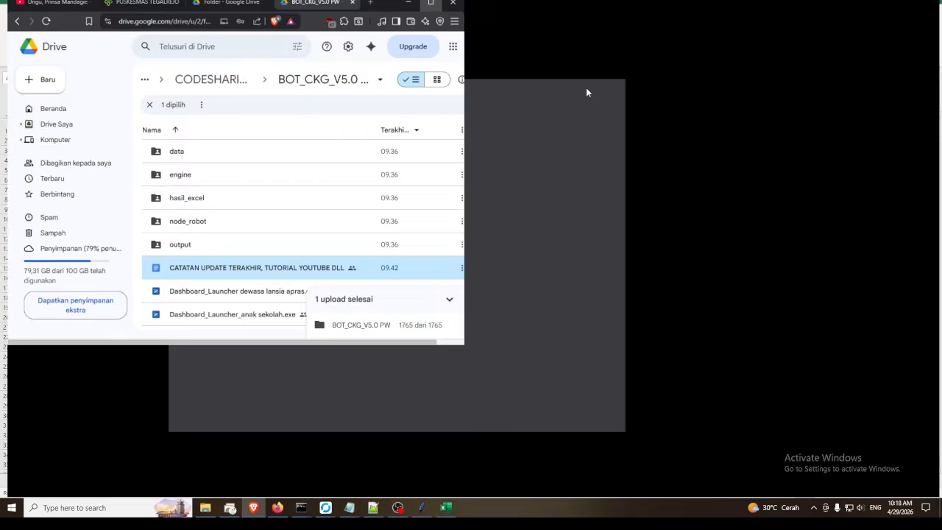
click(493, 3)
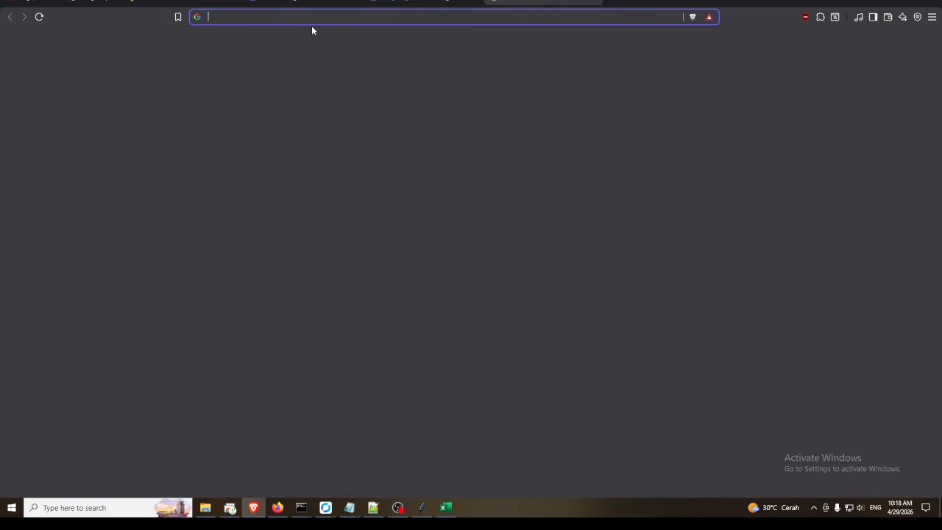
right_click(265, 17)
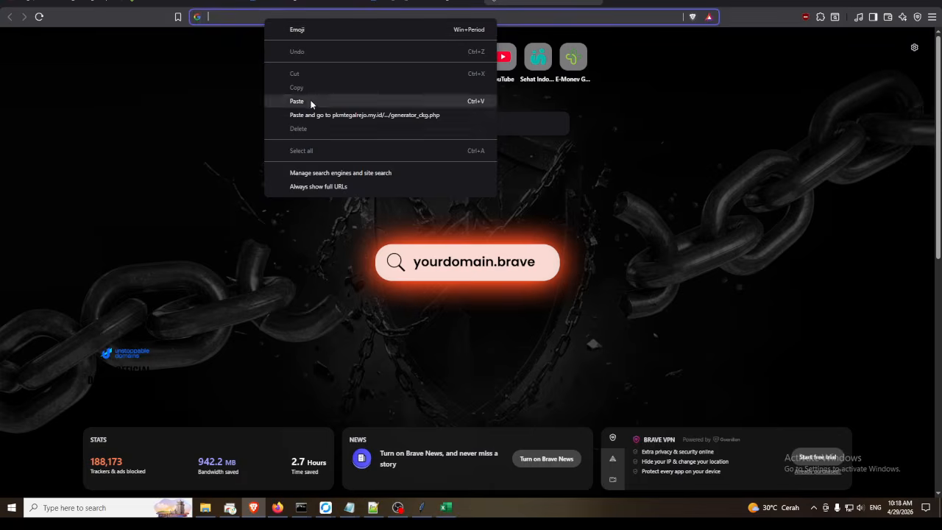
click(311, 99)
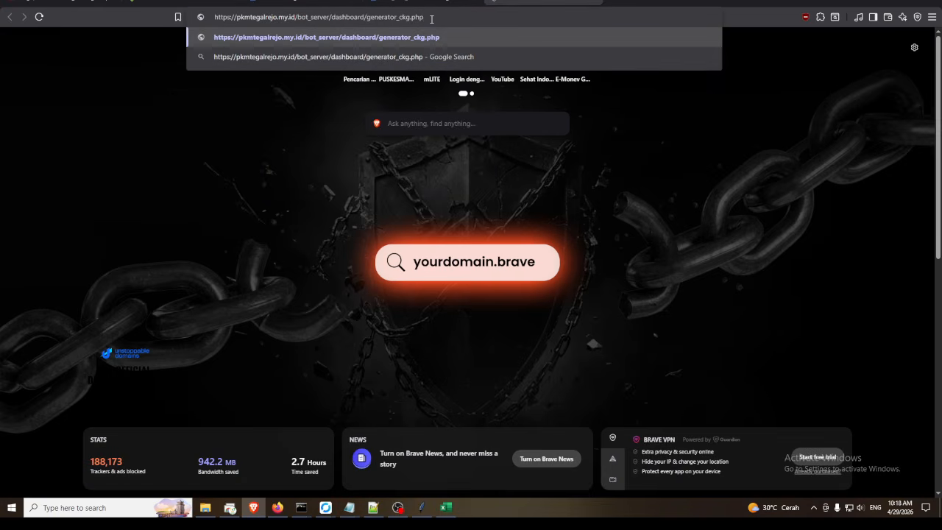
key(Return)
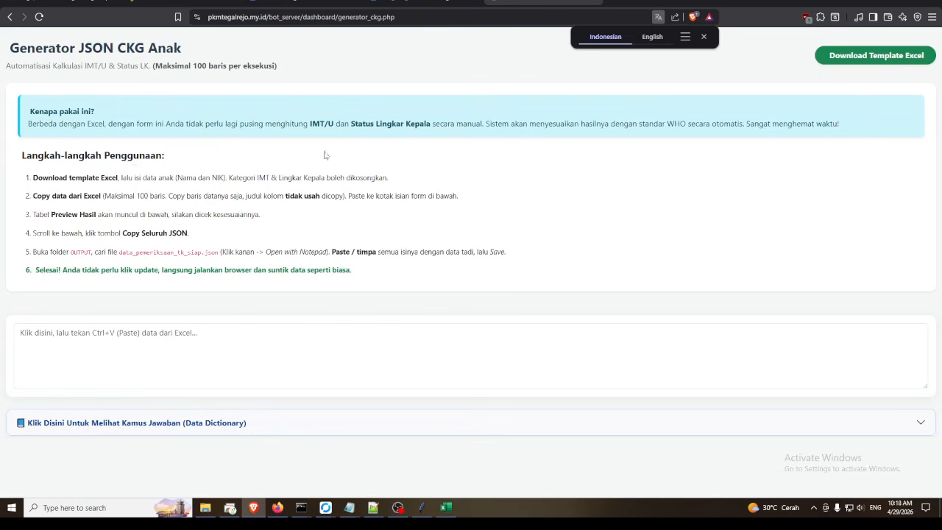
click(704, 36)
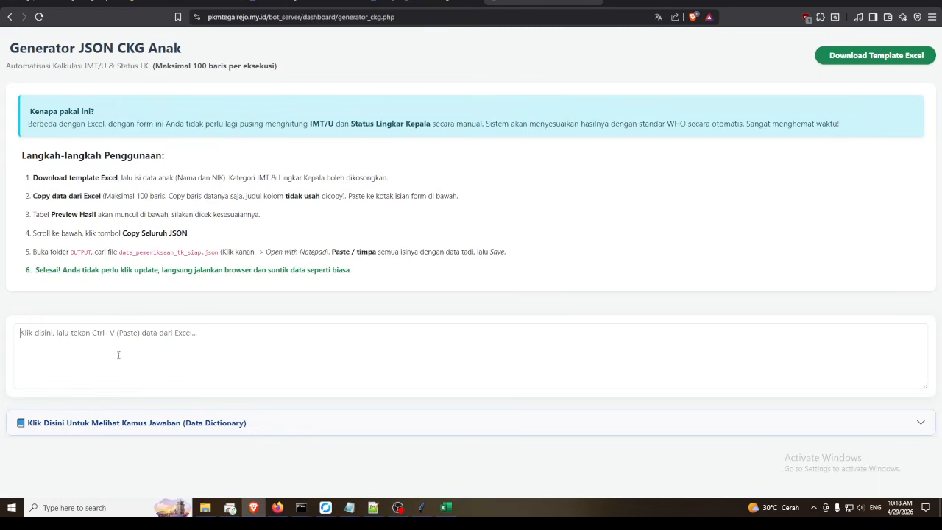
- Download the generator's Excel template to Downloads as Template_Paste_CKG_Anak (1) and open it in Excel
click(69, 345)
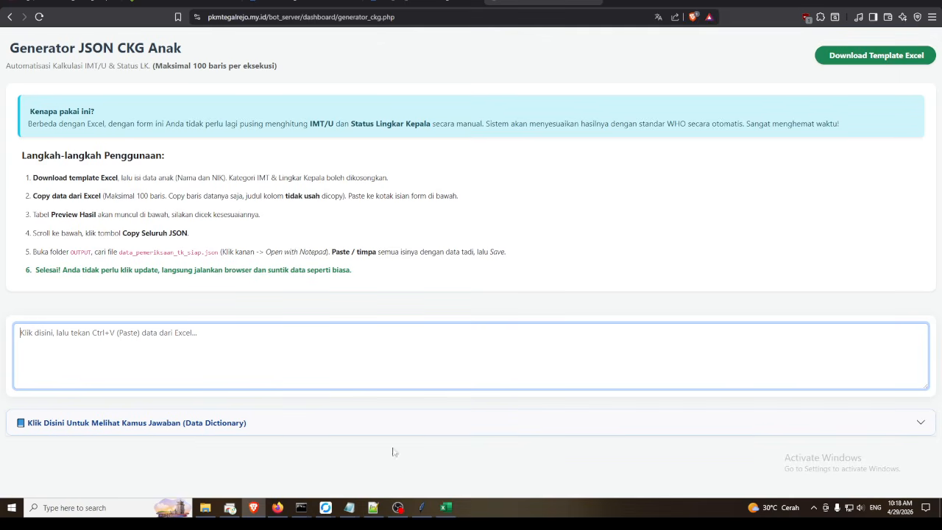
click(422, 508)
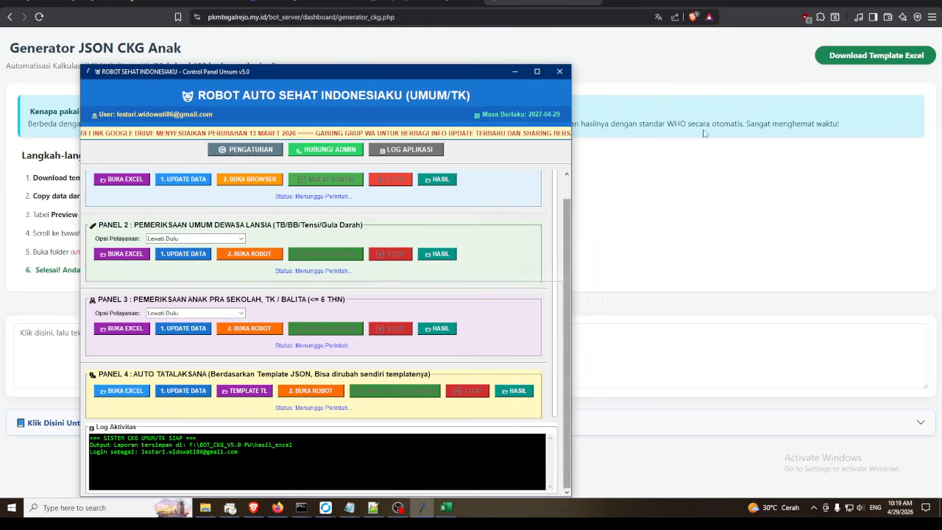
click(708, 60)
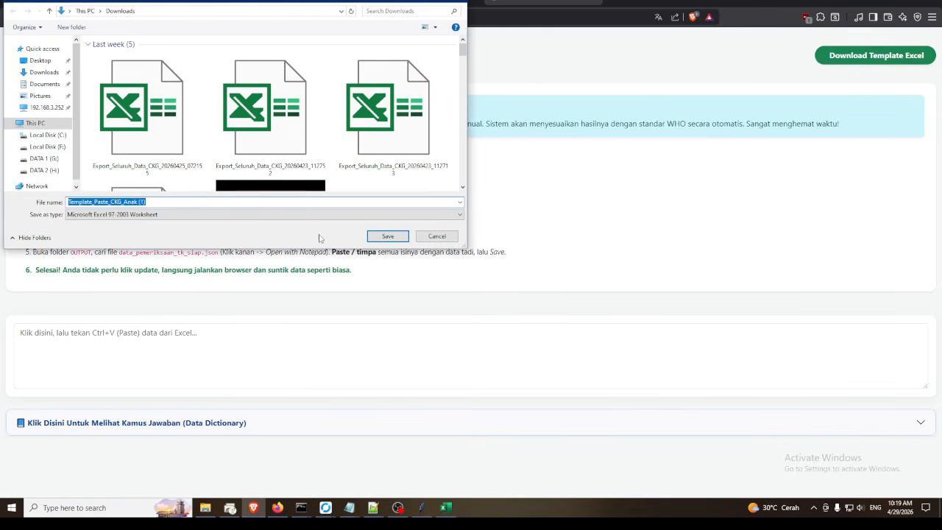
click(388, 236)
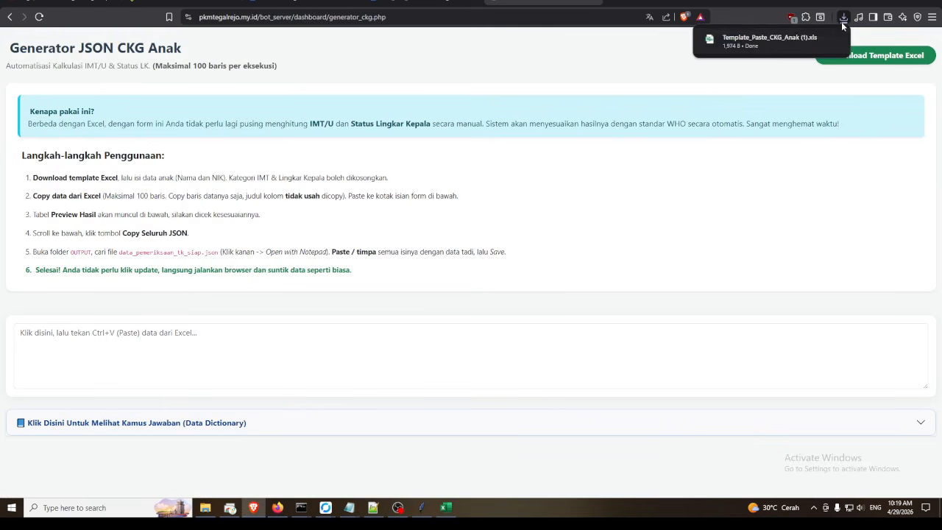
click(751, 51)
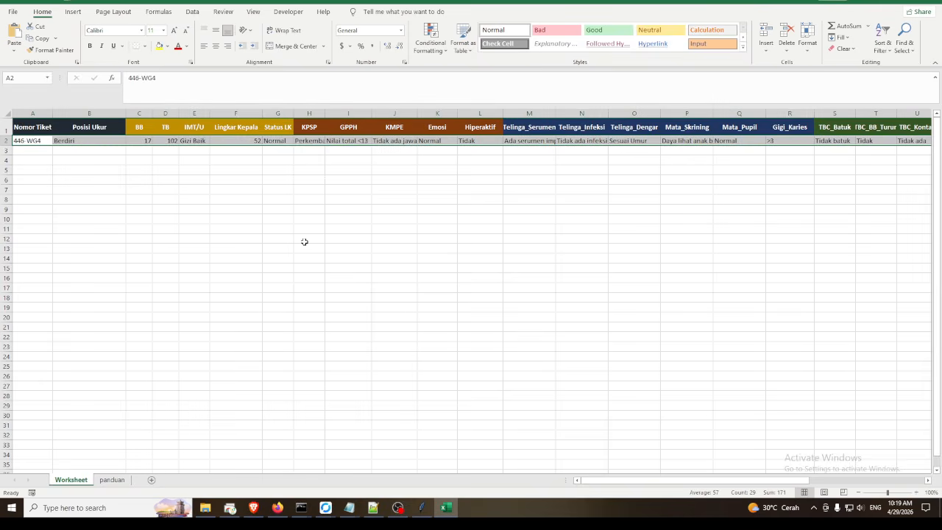
click(442, 275)
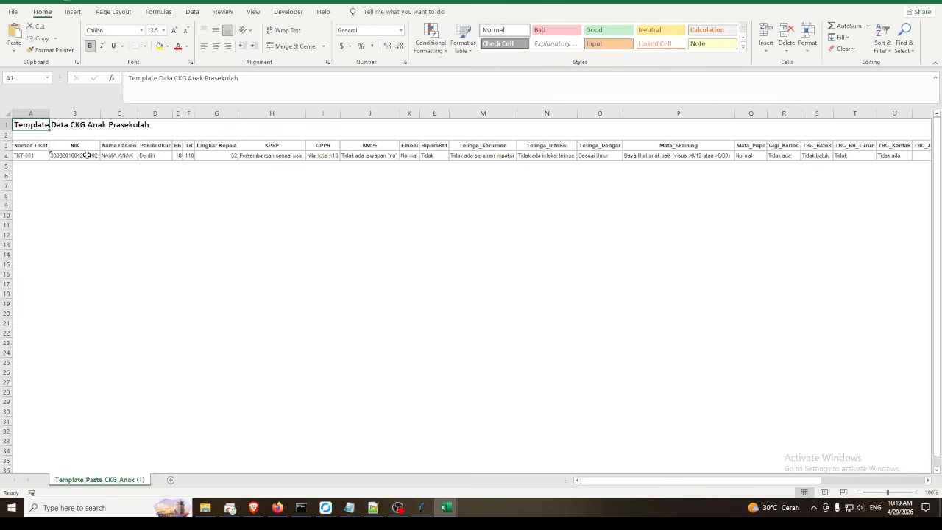
- Examine the template's sample row, from the Nomor Tiket, NIK and Nama Pasien columns through BB, Lingkar Kepala, KPSP and GPPH
click(32, 155)
click(58, 155)
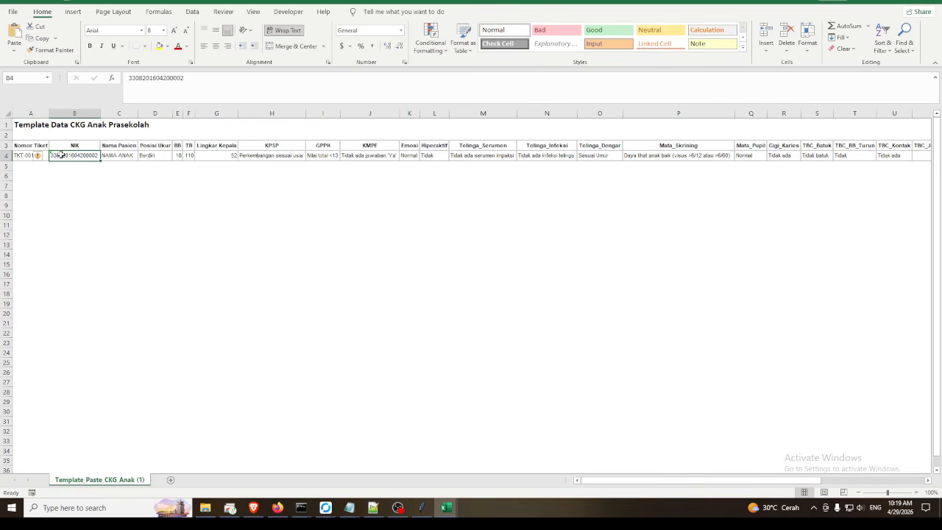
click(122, 156)
click(163, 157)
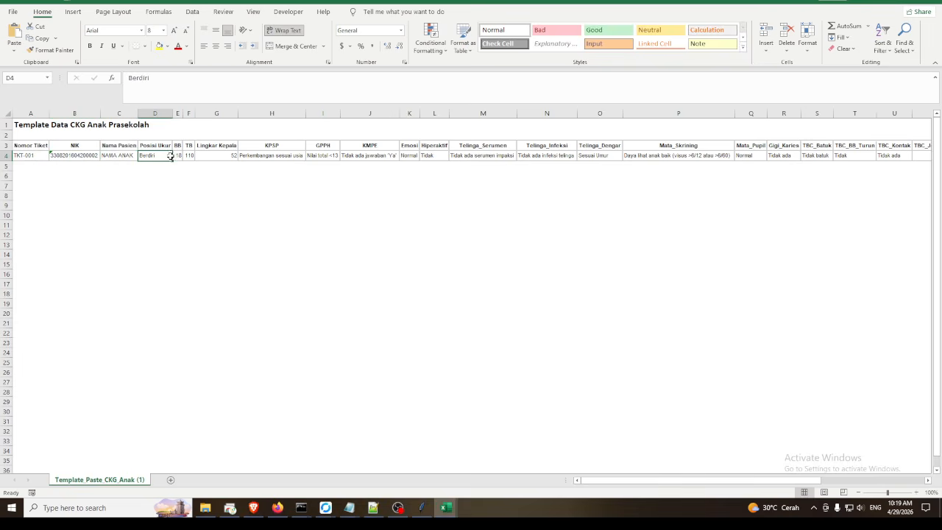
click(179, 157)
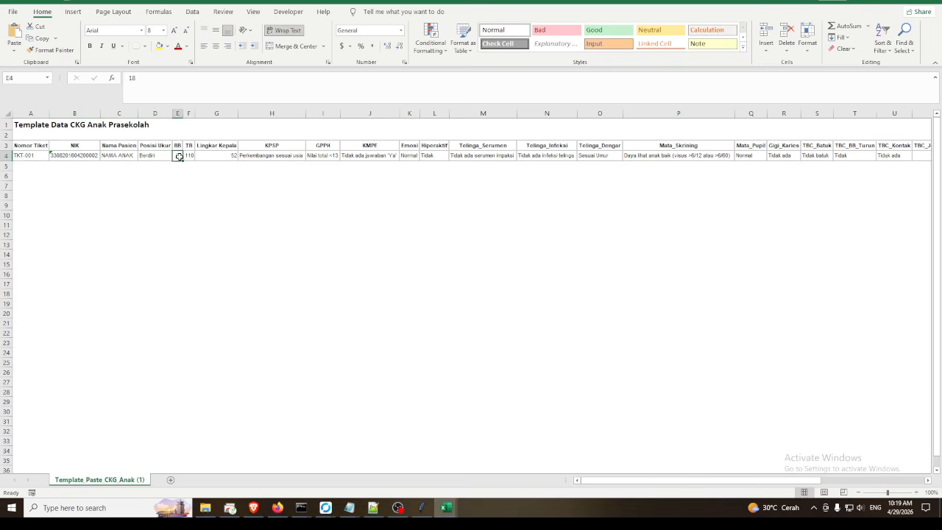
click(212, 154)
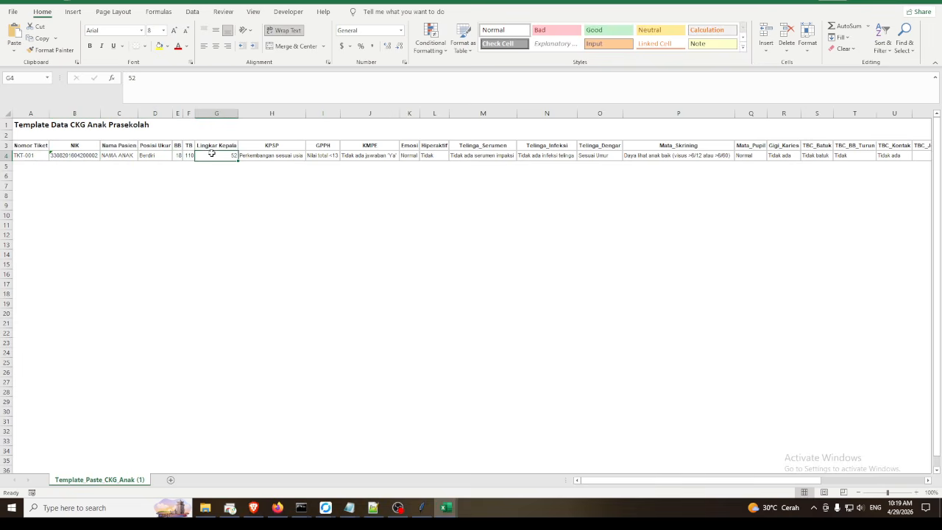
click(257, 157)
click(324, 156)
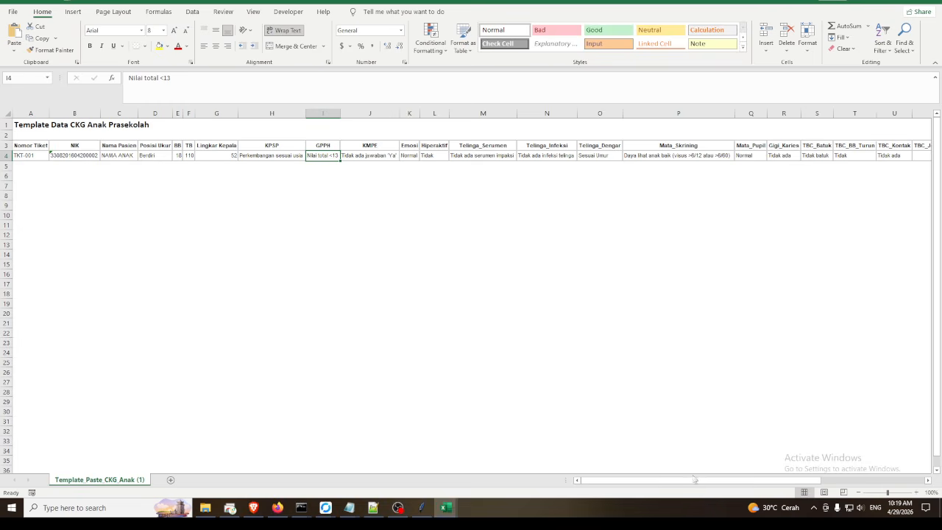
drag(694, 479, 466, 497)
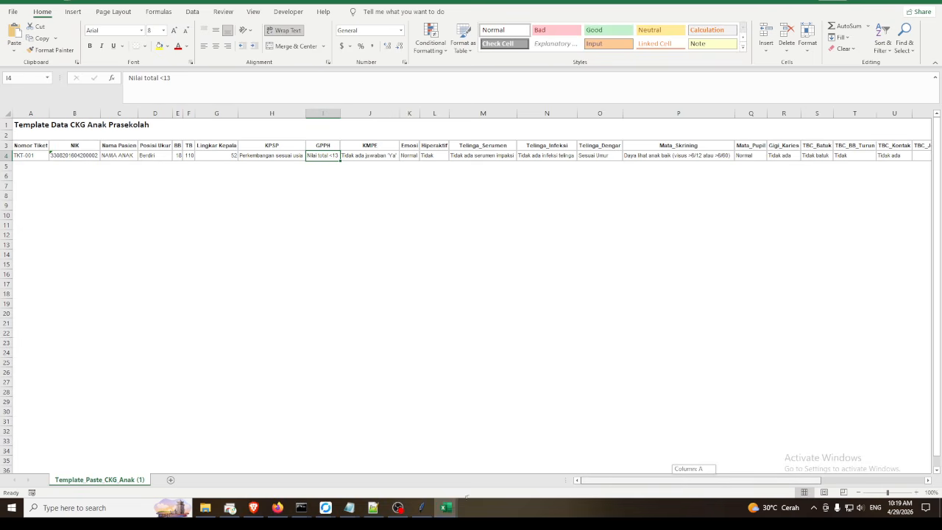
- Copy the template's sample row A4:AD4 and paste it into the data box of the Generator JSON CKG Anak page
drag(23, 156, 850, 156)
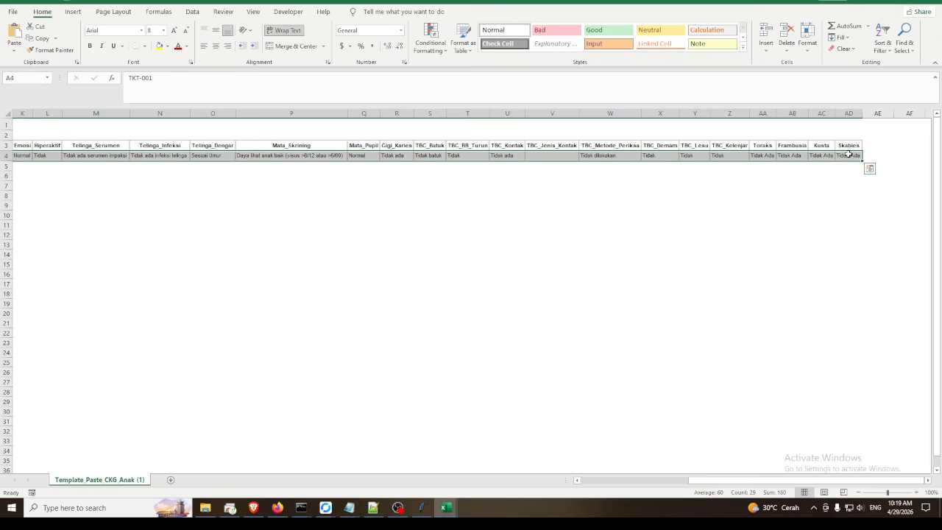
right_click(459, 156)
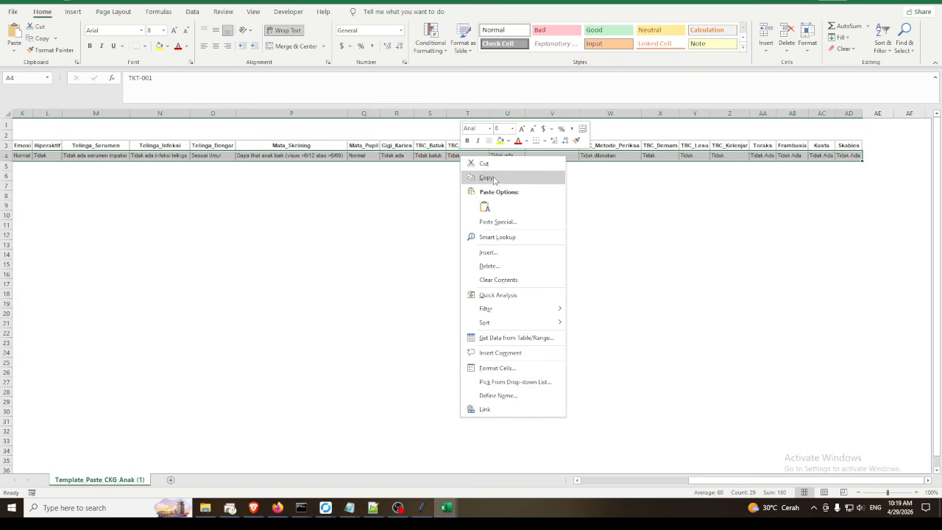
click(486, 176)
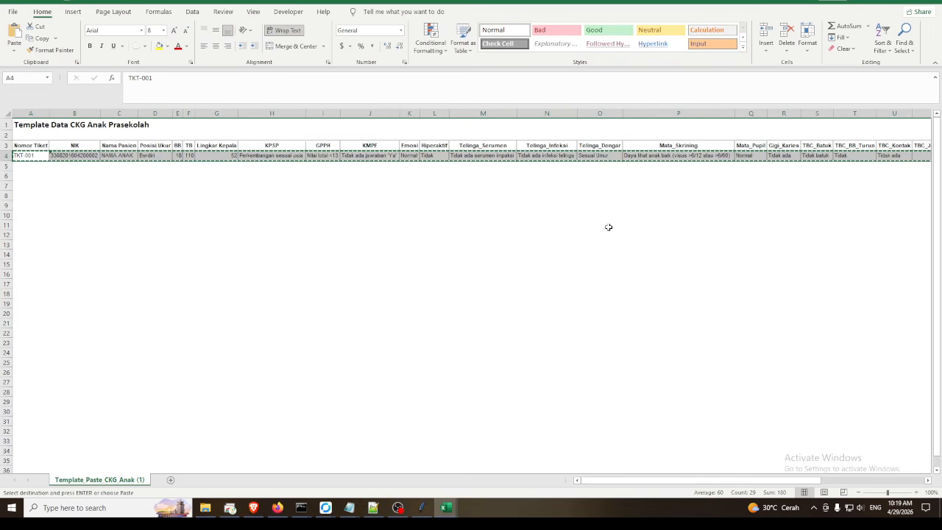
key(alt+Tab)
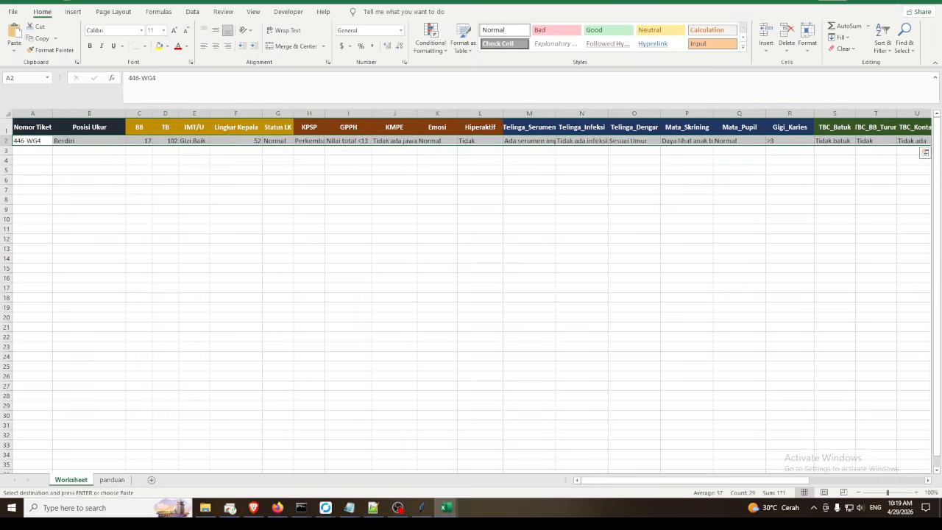
key(alt+Tab)
click(66, 334)
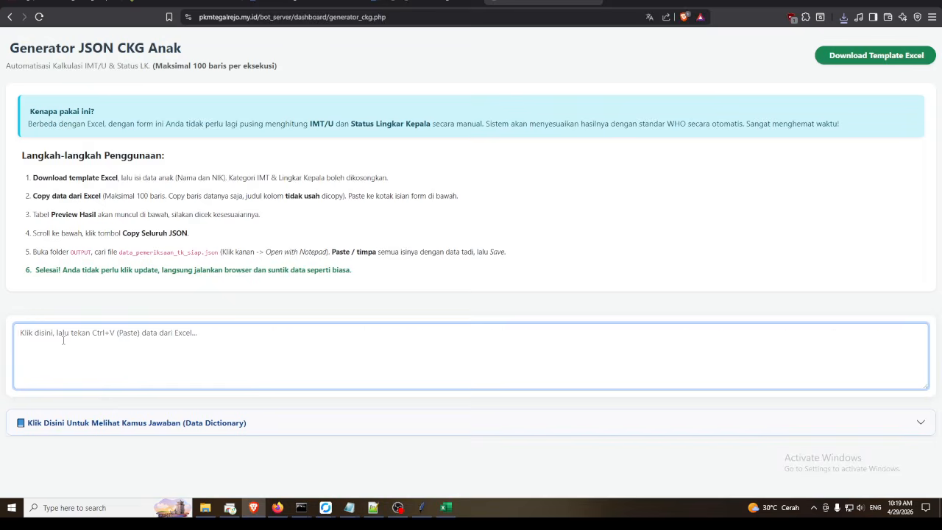
key(ctrl+v)
- Check the BB, TB, IMT/U and Status LK values in the data preview, and read through the final JSON output
scroll(110, 343, down, 3)
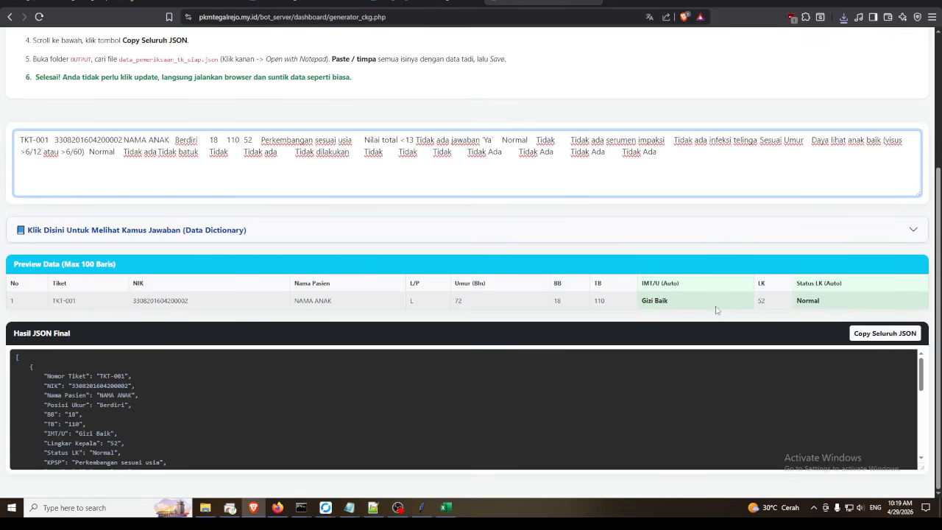
drag(611, 305, 556, 302)
drag(670, 300, 643, 300)
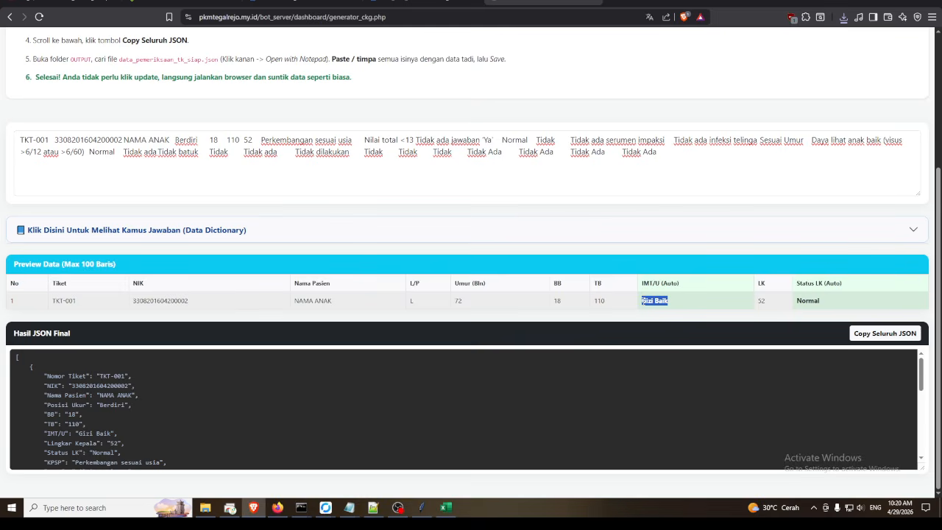
click(766, 305)
drag(836, 304, 800, 301)
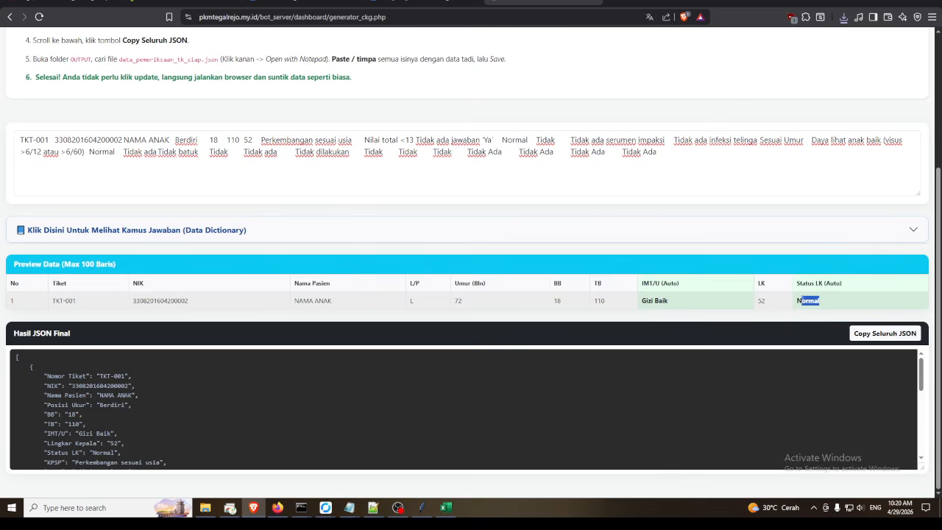
click(740, 313)
scroll(113, 434, down, 10)
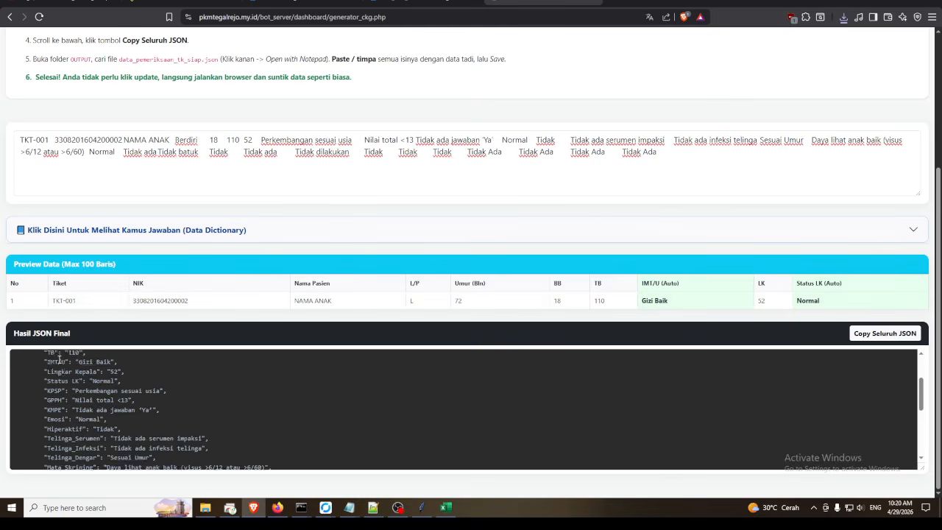
scroll(127, 340, up, 3)
scroll(259, 361, down, 3)
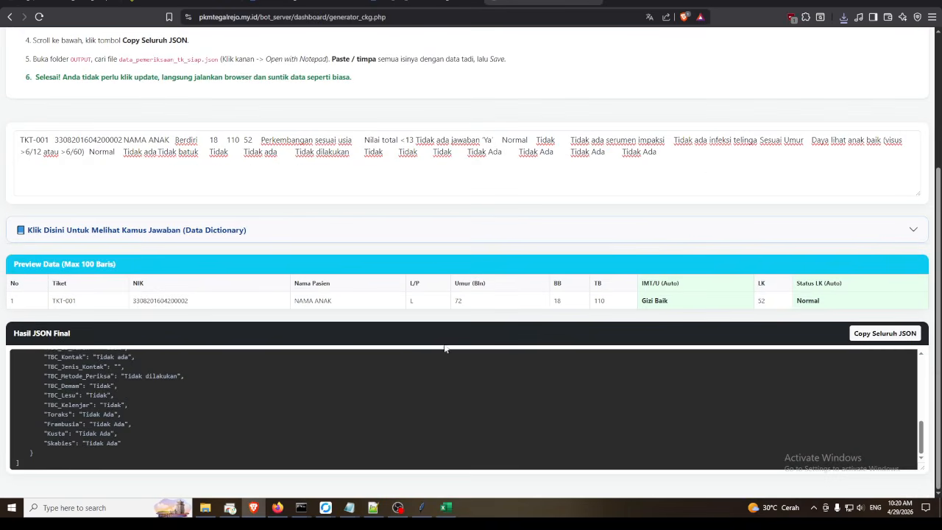
scroll(693, 400, up, 12)
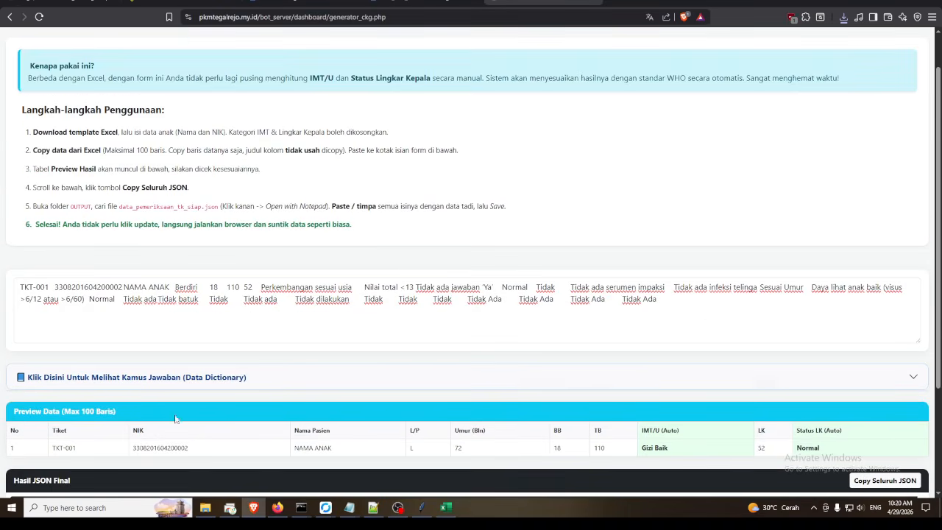
- Copy the entire final JSON output of the Generator JSON CKG Anak page and view it through to the end
scroll(231, 392, down, 3)
click(883, 335)
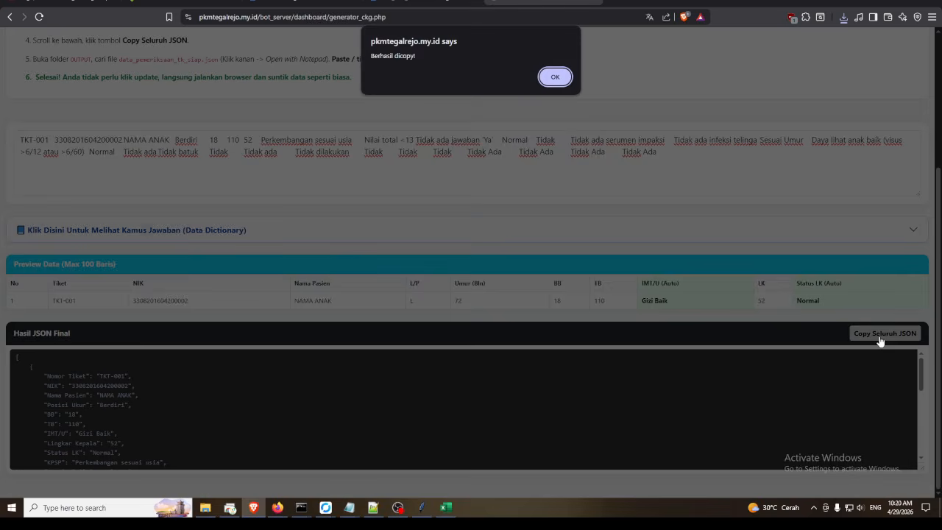
click(555, 77)
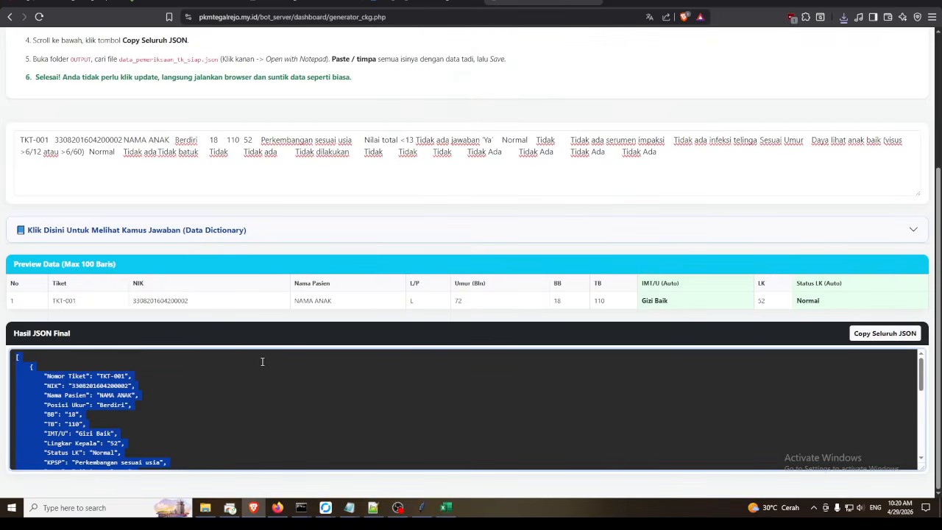
scroll(184, 412, down, 10)
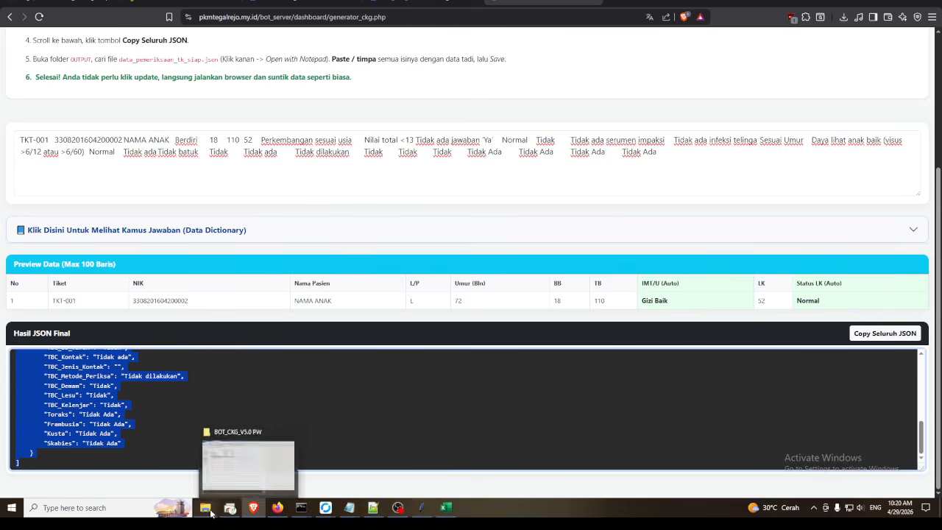
- Open the output folder of BOT_CKG_V5.0 PW in File Explorer, and update the Panel 3 preschool examination data in the Robot Sehat Indonesiaku control panel
click(238, 453)
double_click(114, 134)
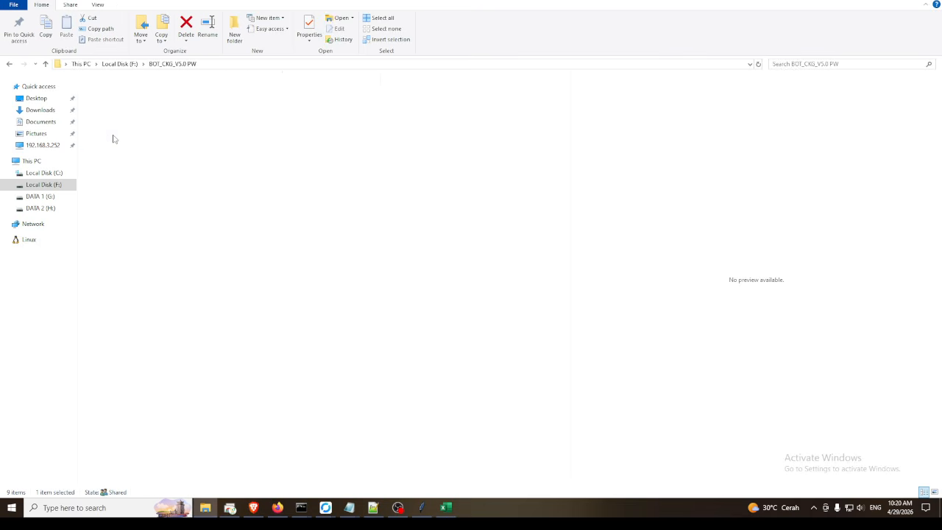
click(420, 510)
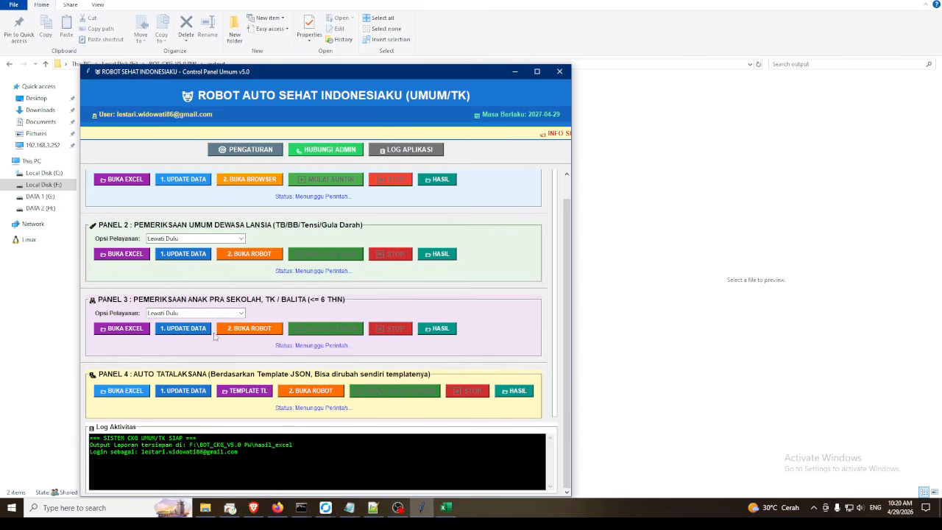
click(183, 328)
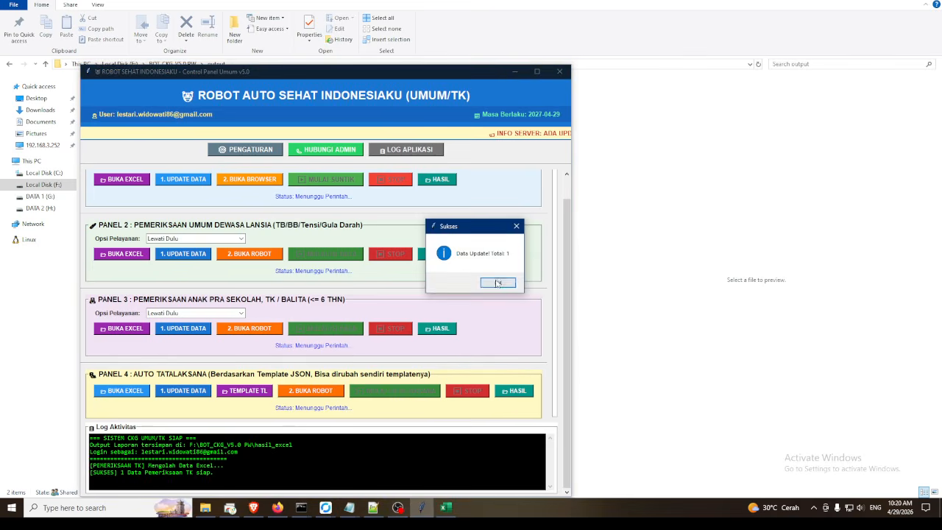
key(Return)
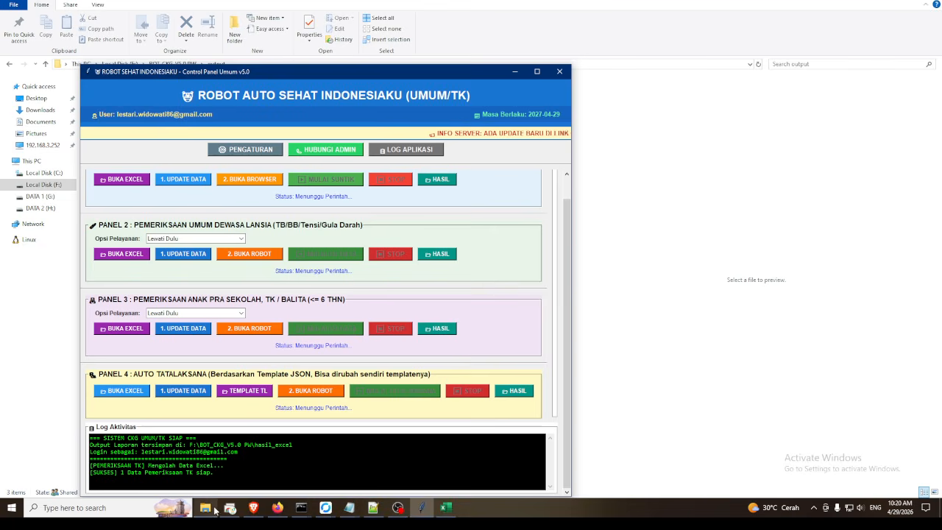
- Open data_pemeriksaan_tk_siap from the output folder in Notepad++
click(211, 510)
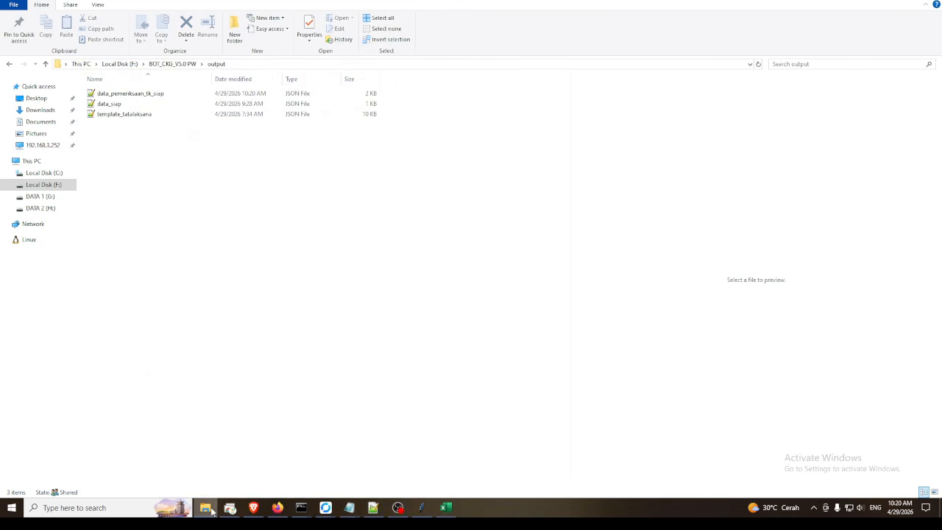
click(138, 95)
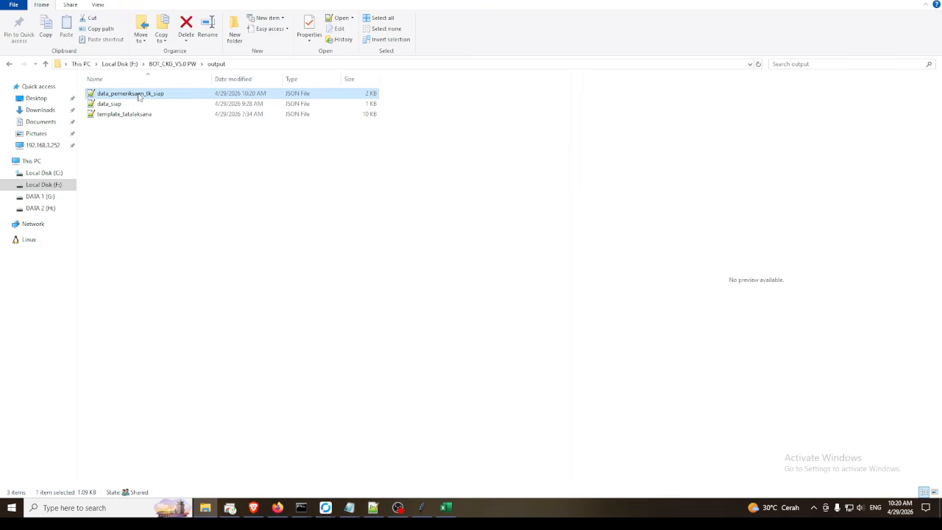
right_click(139, 96)
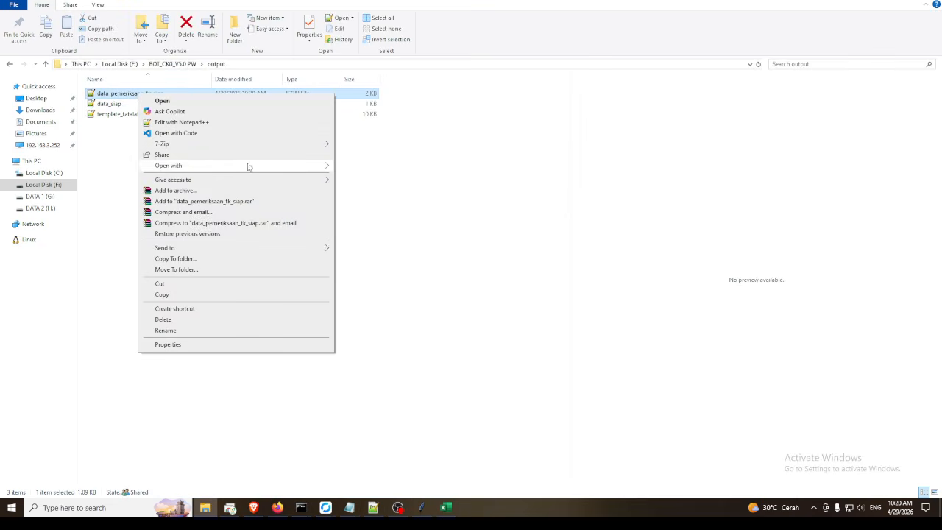
click(206, 123)
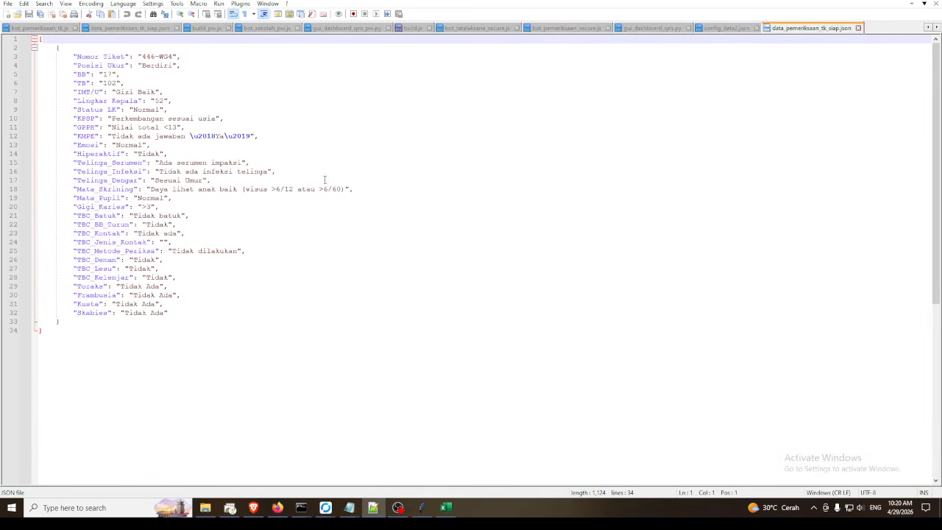
- Replace the entire contents of data_pemeriksaan_tk_siap.json with the copied generator JSON, save the file and close it
drag(107, 346, 73, 56)
click(112, 163)
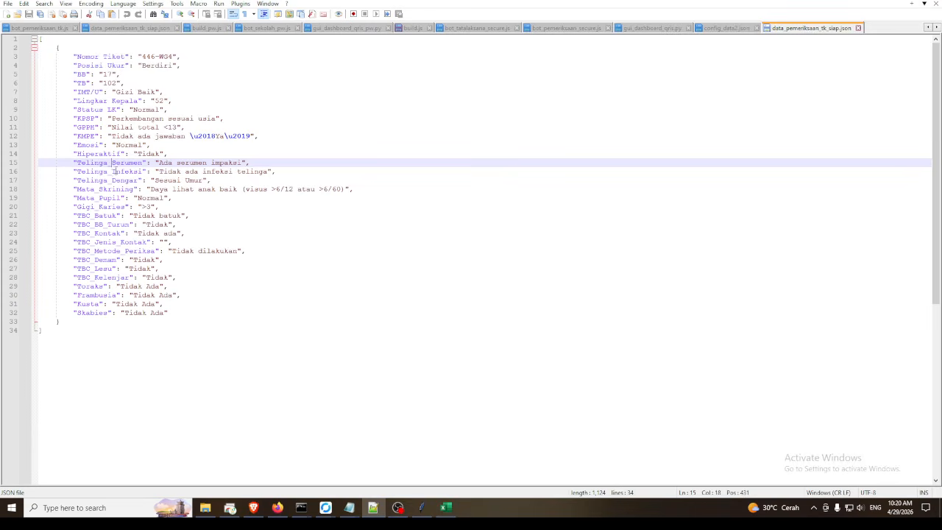
key(ctrl+a)
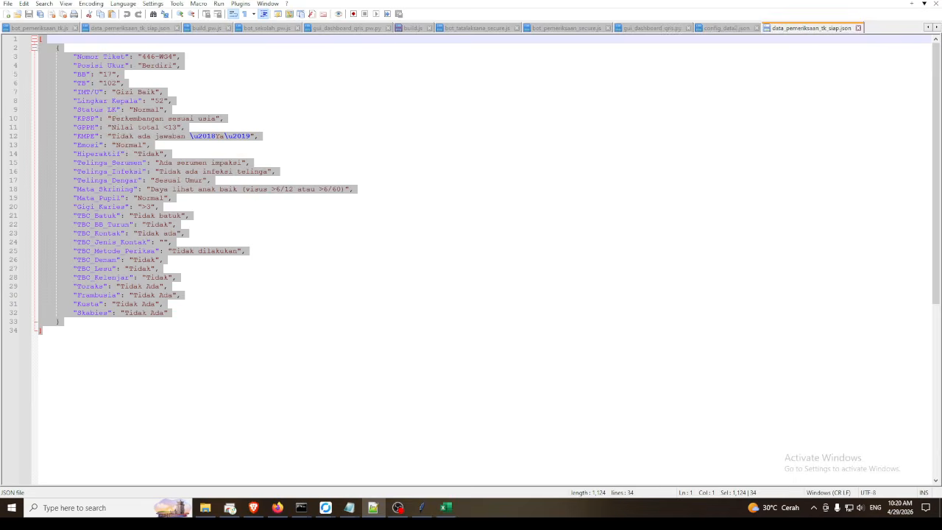
key(ctrl+v)
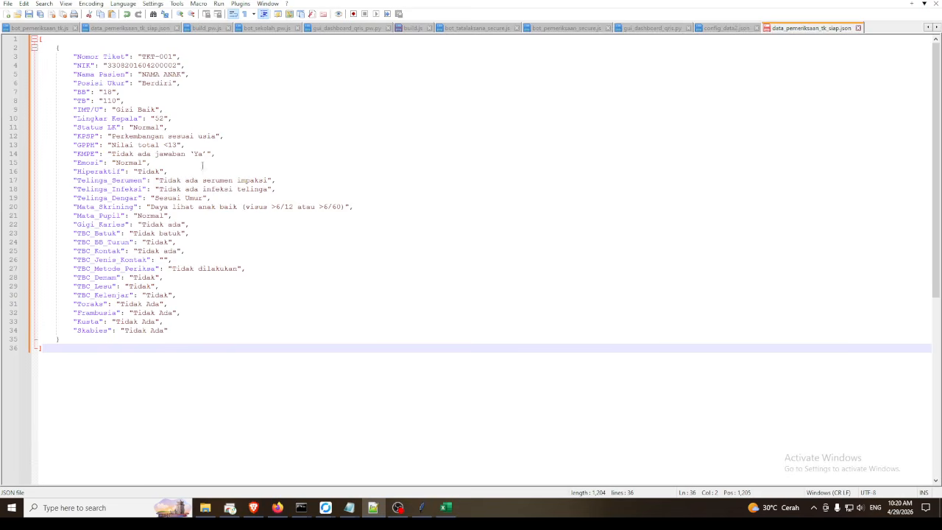
click(31, 14)
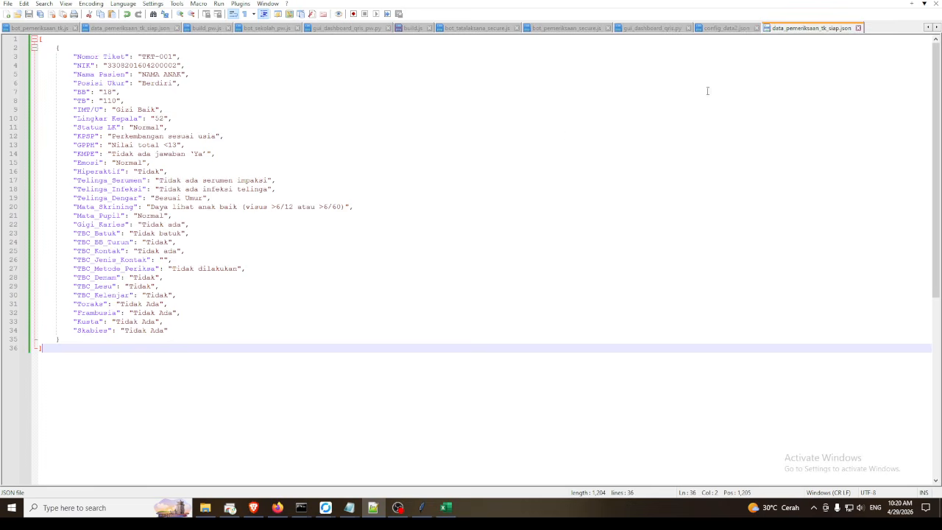
click(858, 28)
click(886, 1)
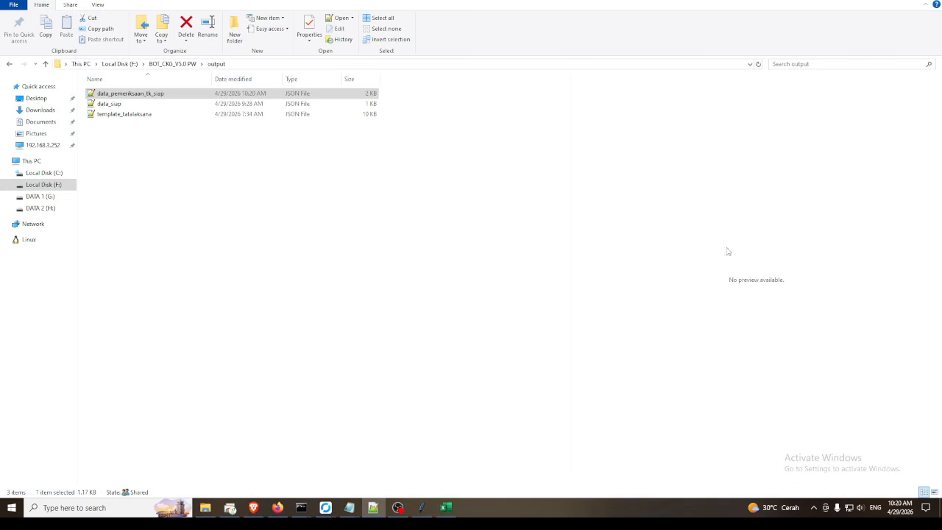
- Return to the generator page in the browser and review its usage steps, pasted data row and full final JSON output
click(885, 2)
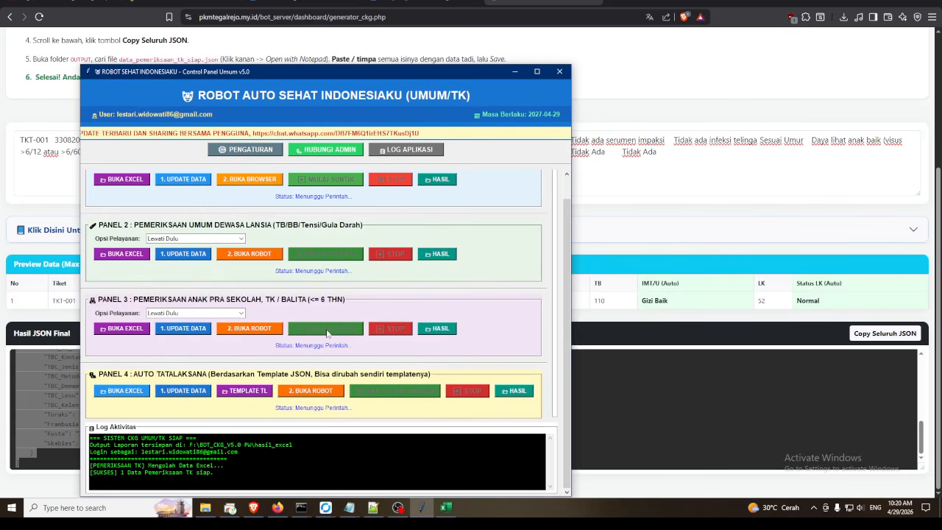
click(679, 168)
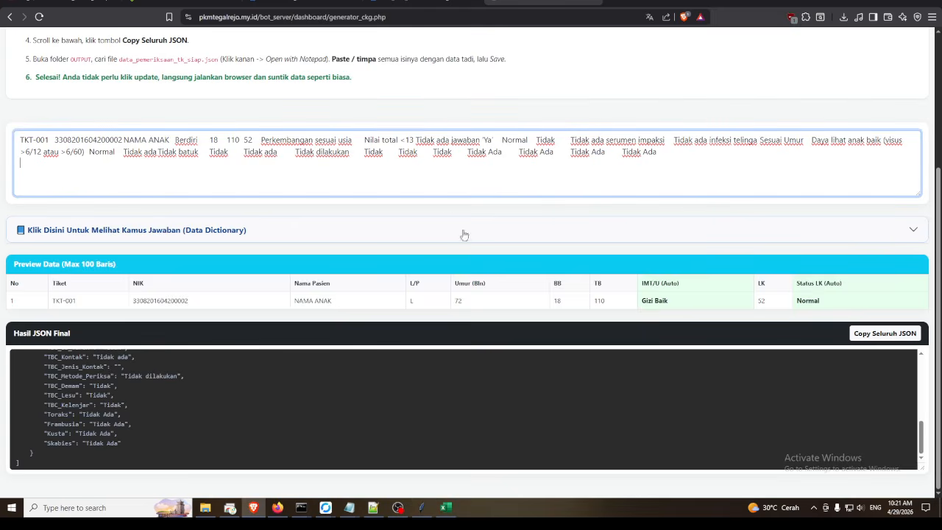
scroll(118, 385, up, 10)
scroll(118, 384, up, 4)
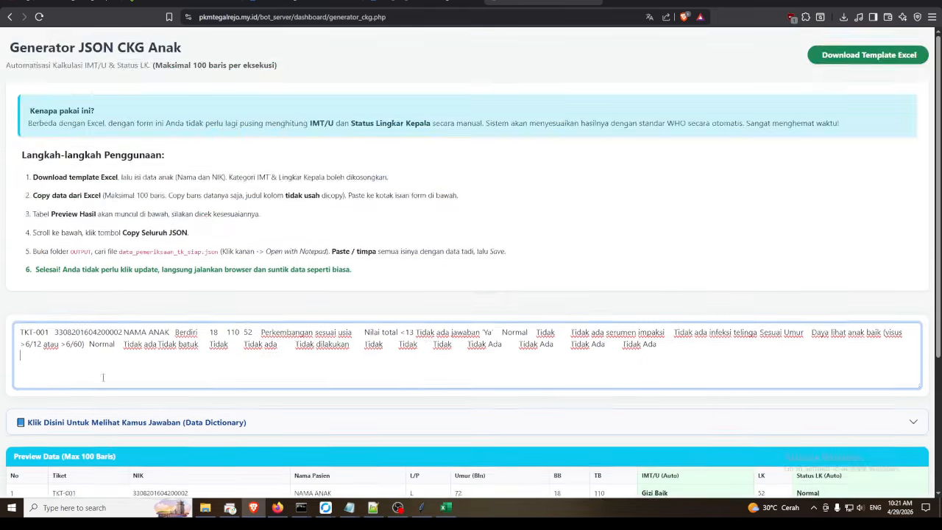
scroll(104, 378, down, 4)
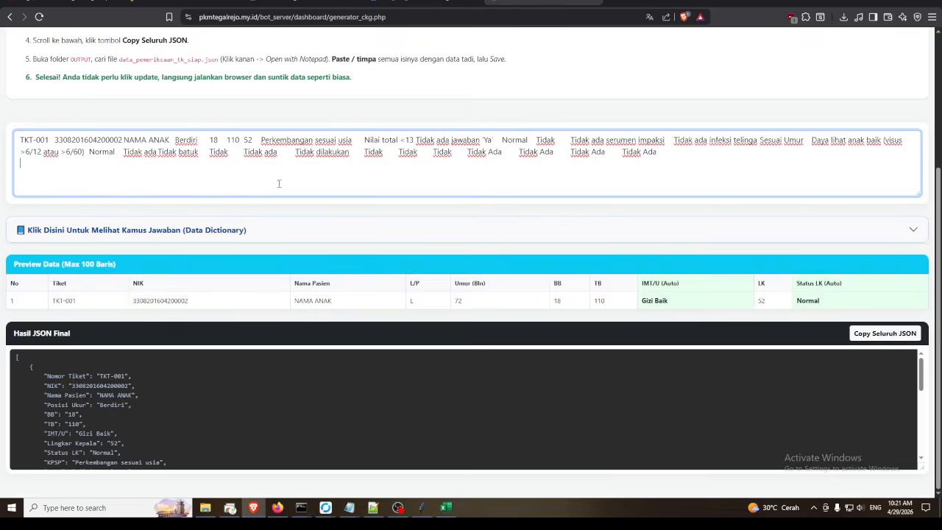
scroll(222, 357, down, 15)
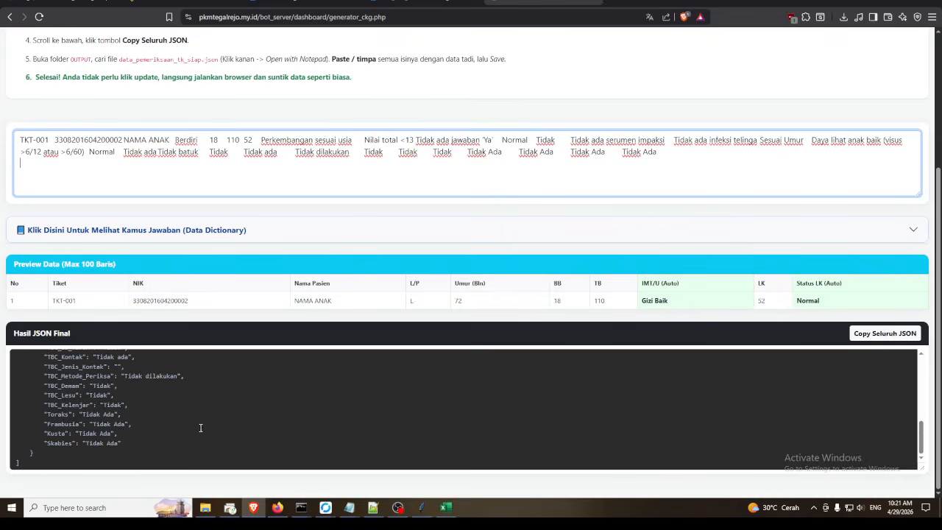
click(422, 508)
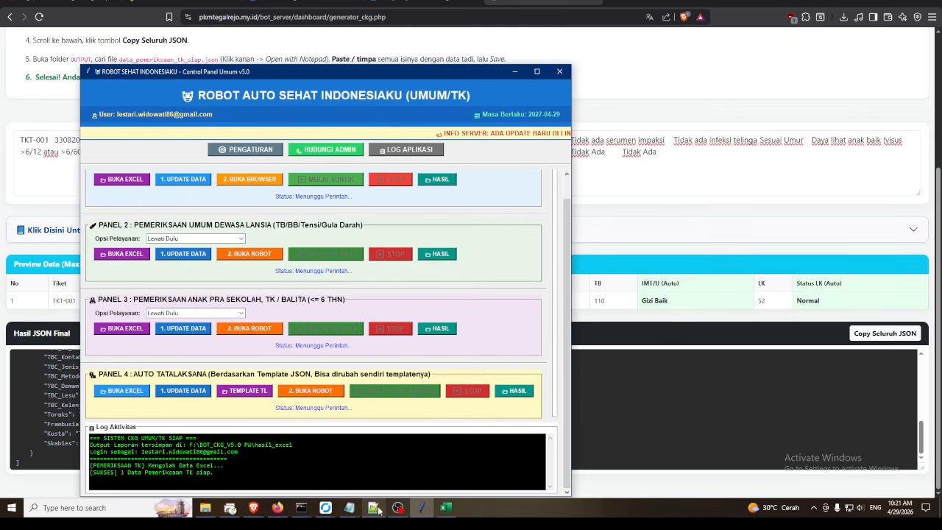
click(624, 393)
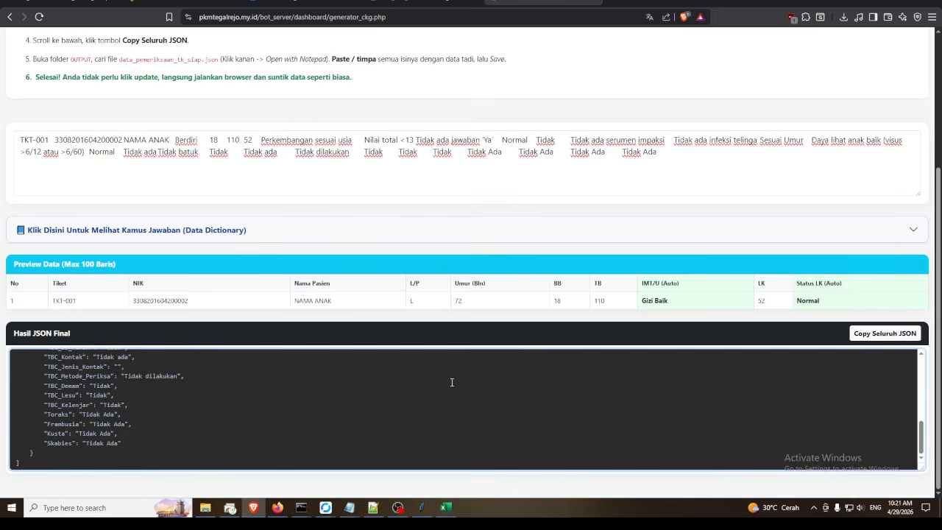
scroll(452, 382, up, 15)
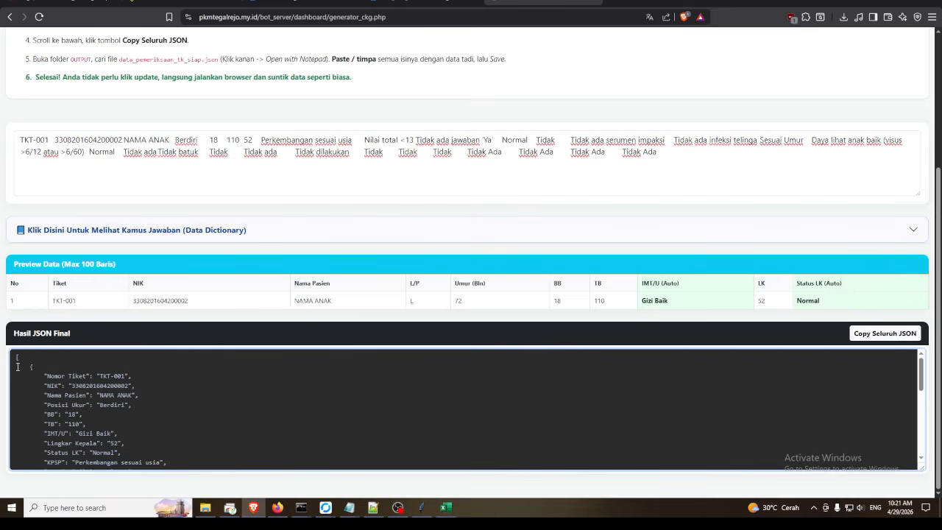
drag(14, 358, 81, 499)
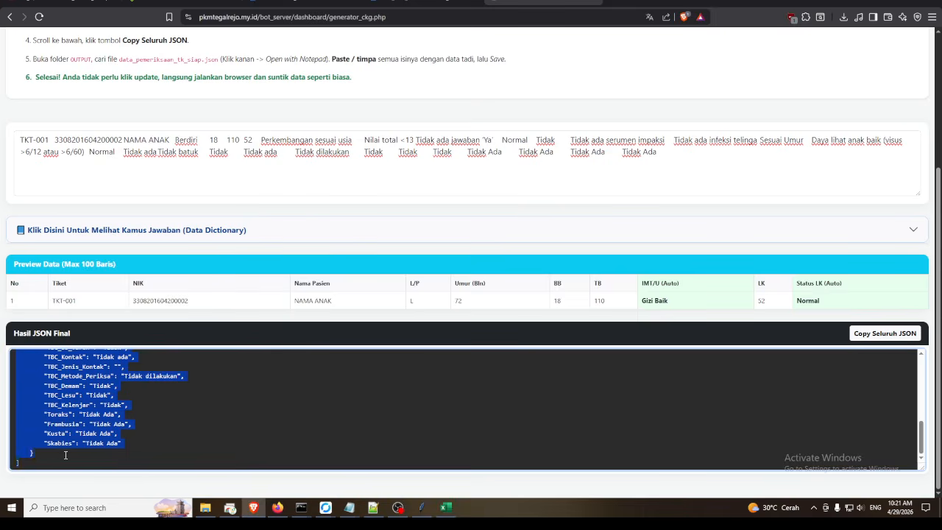
scroll(70, 465, up, 15)
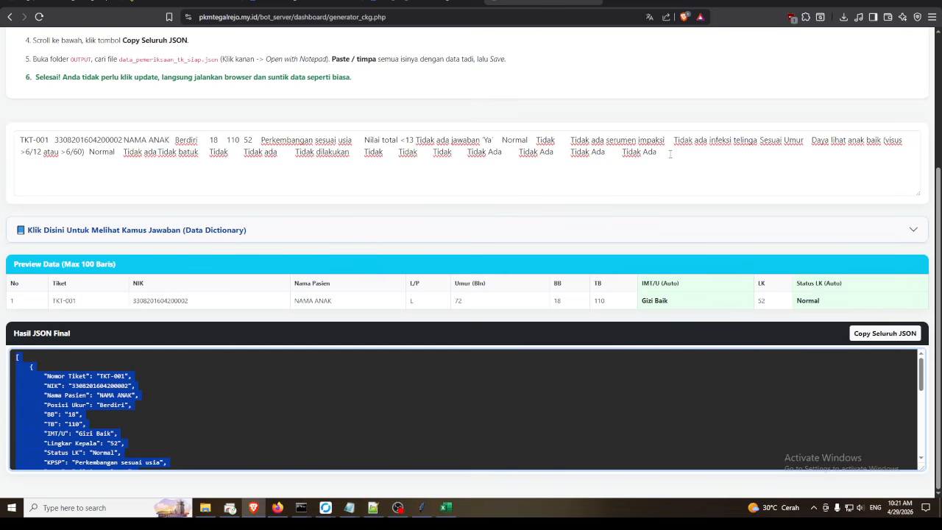
- Examine the pasted data row against the automatic IMT/U and Status LK values in the data preview
drag(670, 154, 10, 133)
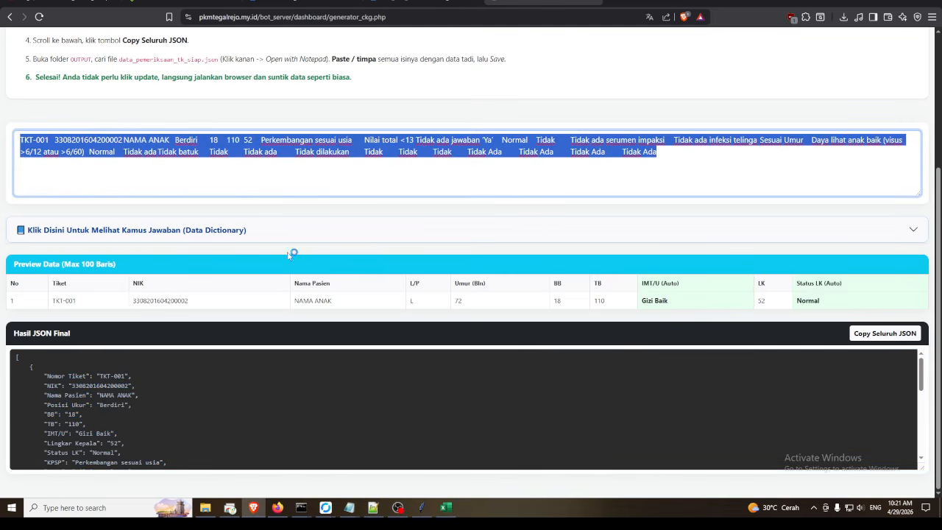
drag(639, 288, 684, 306)
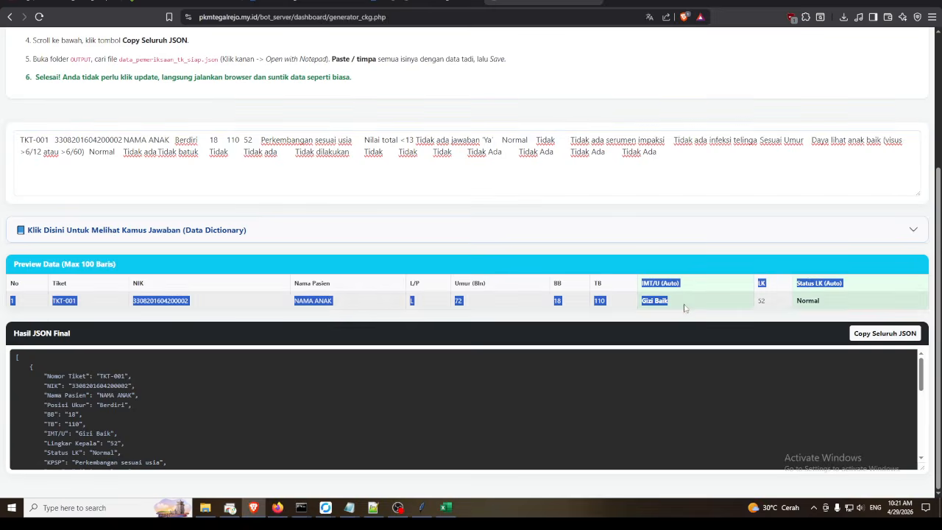
click(824, 305)
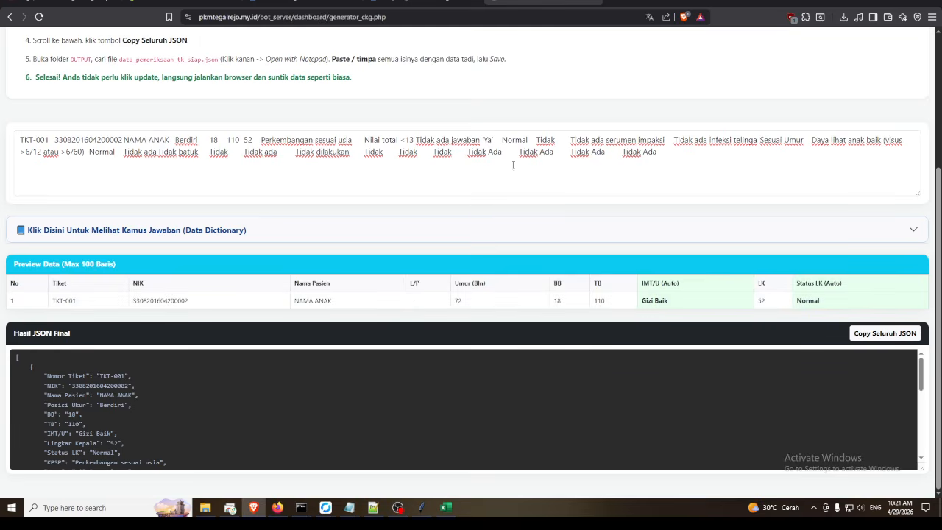
click(627, 189)
- Copy the entire final JSON output again and close the generator page
click(891, 337)
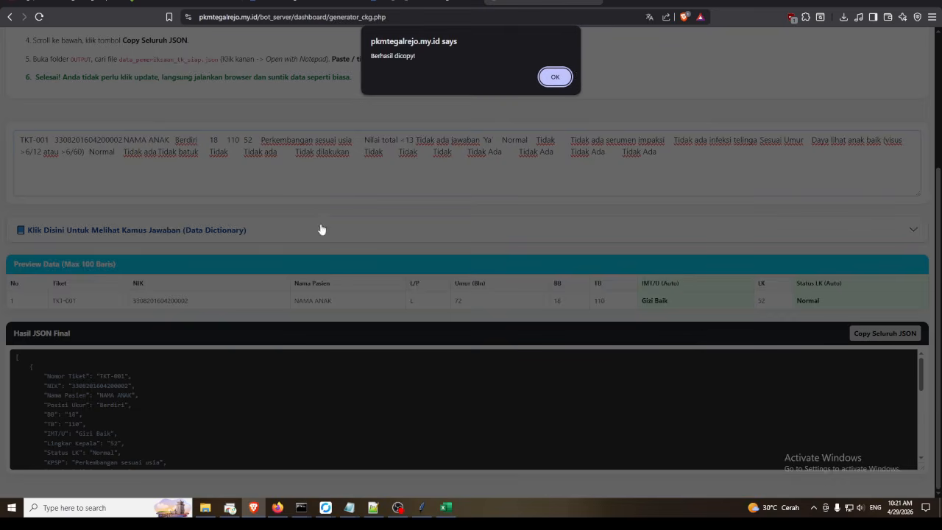
click(570, 76)
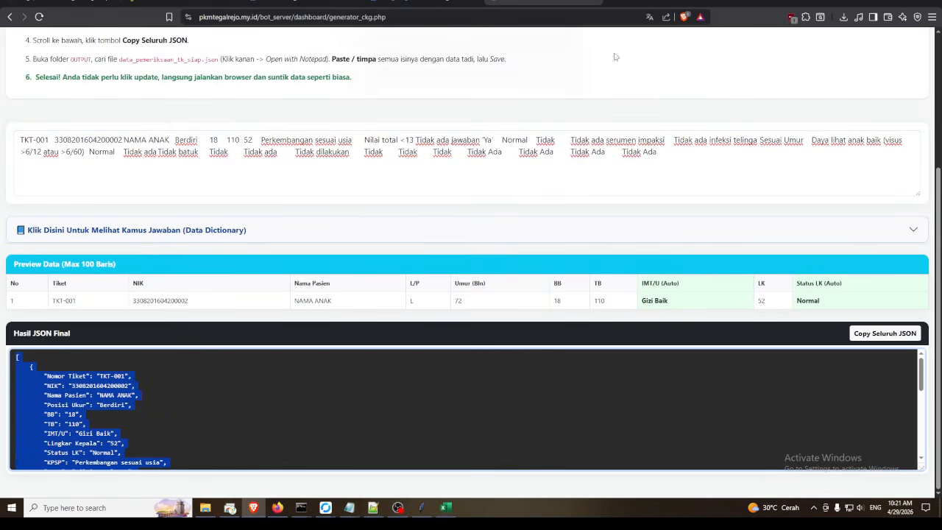
click(595, 2)
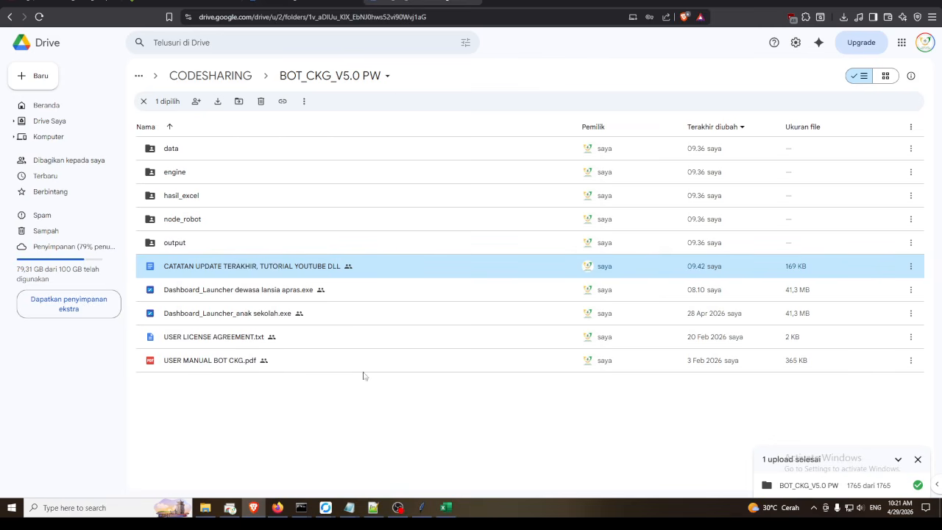
- Switch to File Explorer, go up to the BOT_CKG_V5.0 PW folder and reopen its output folder
click(895, 1)
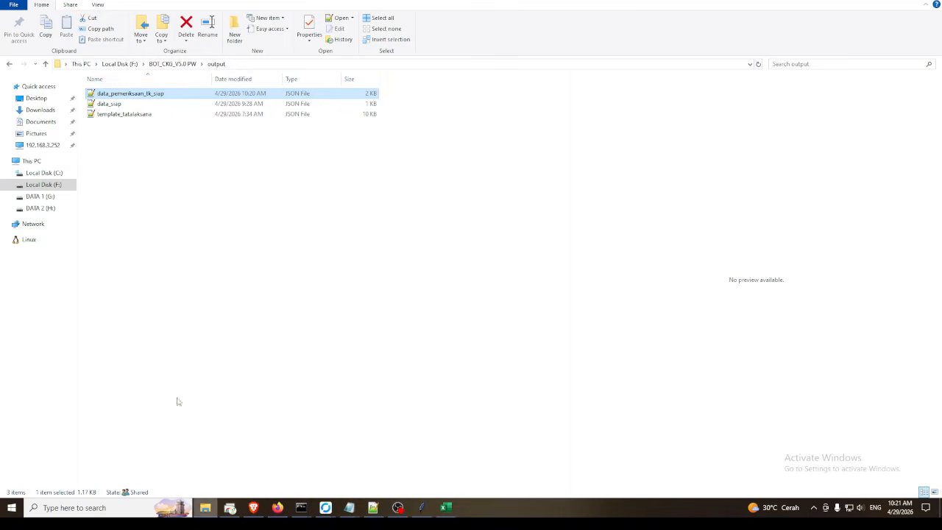
click(172, 64)
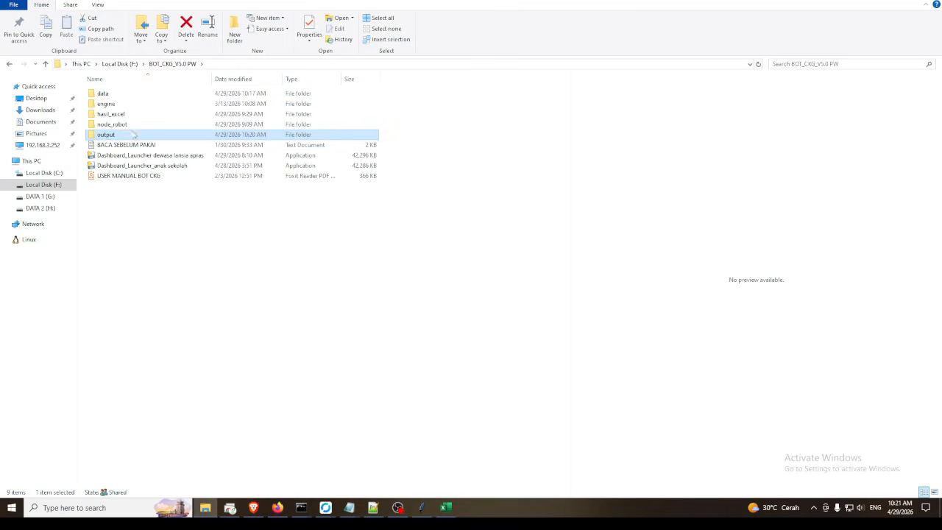
double_click(107, 135)
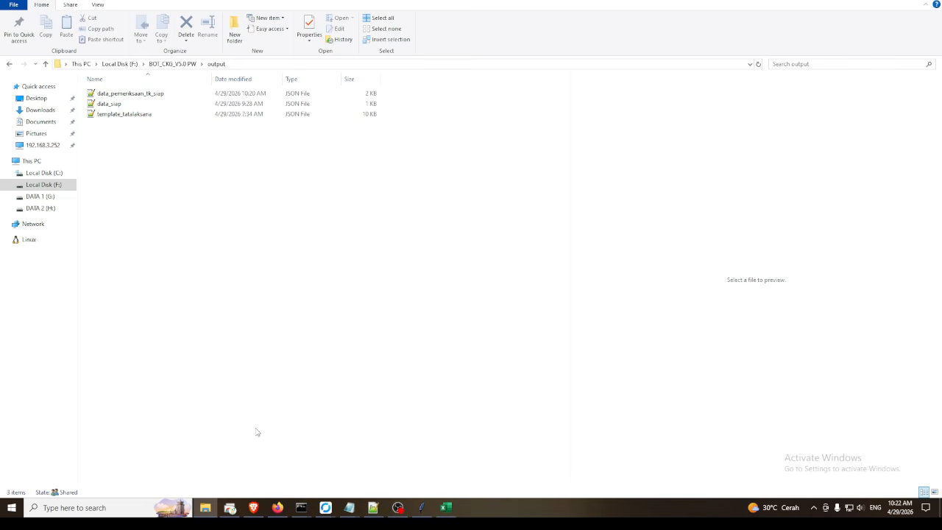
- Switch to the Robot Sehat Indonesiaku control panel and maximize its window so all four panels fit
click(425, 510)
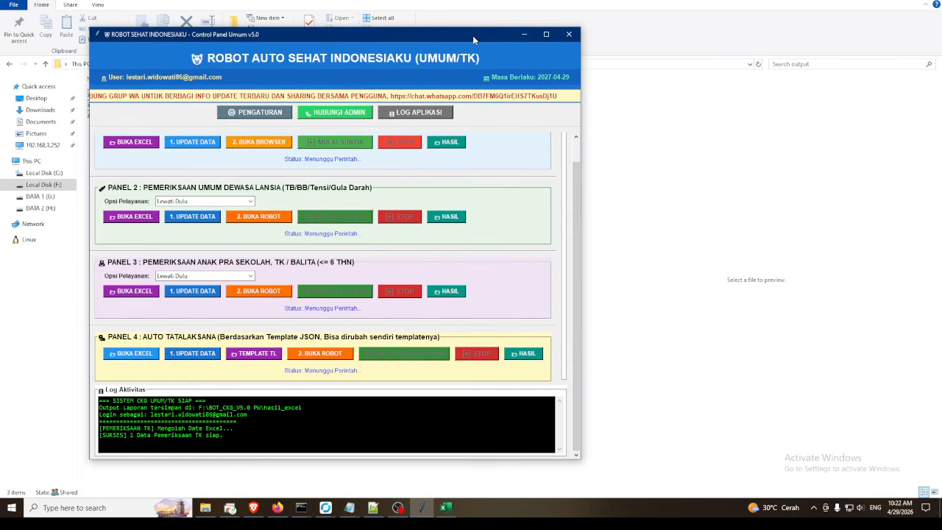
drag(538, 73, 545, 34)
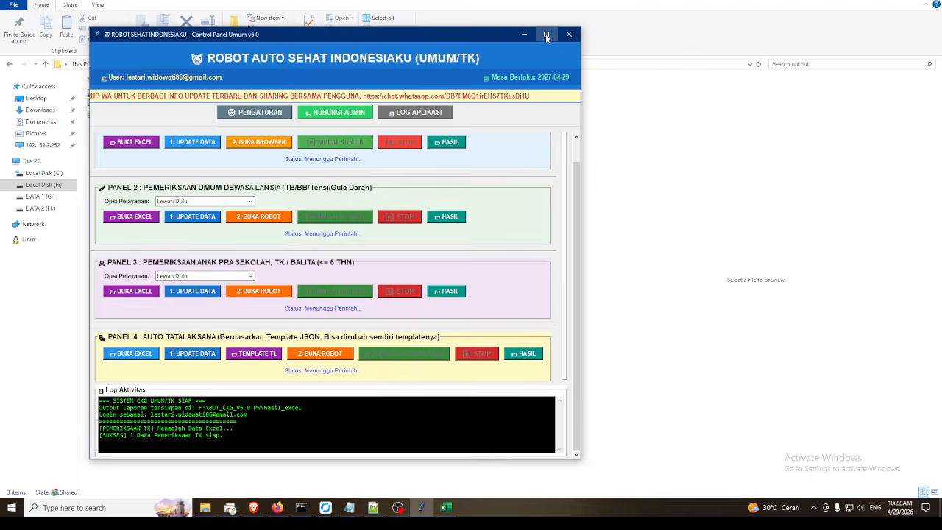
click(546, 35)
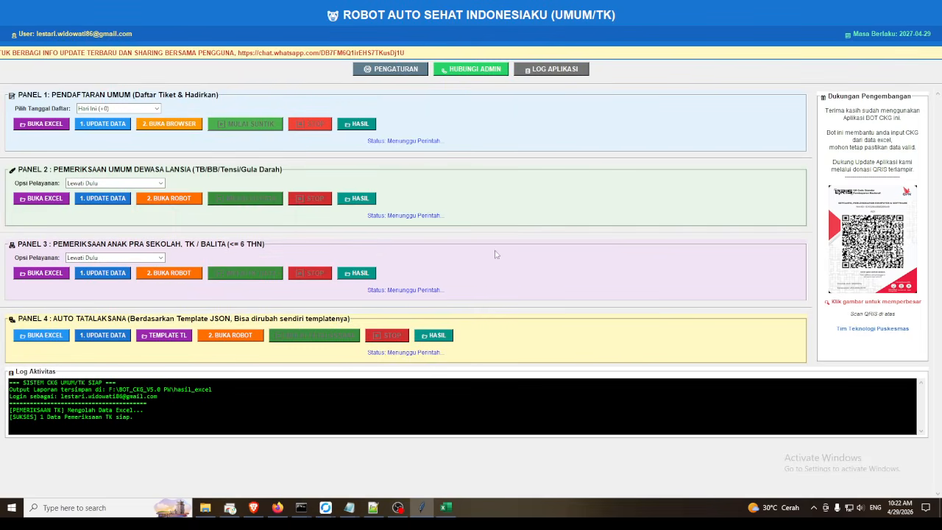